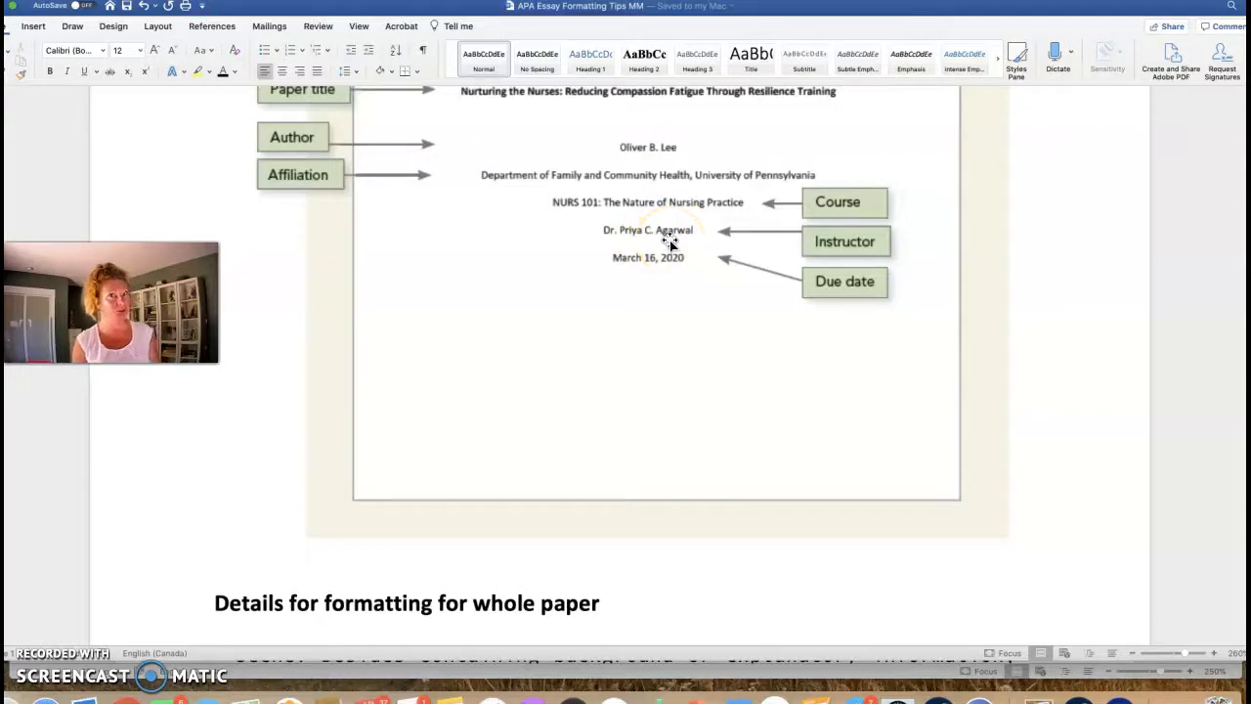
Step: Point out the due date on the tips document's title-page example
{"action": "left_click", "coordinate": [679, 301]}
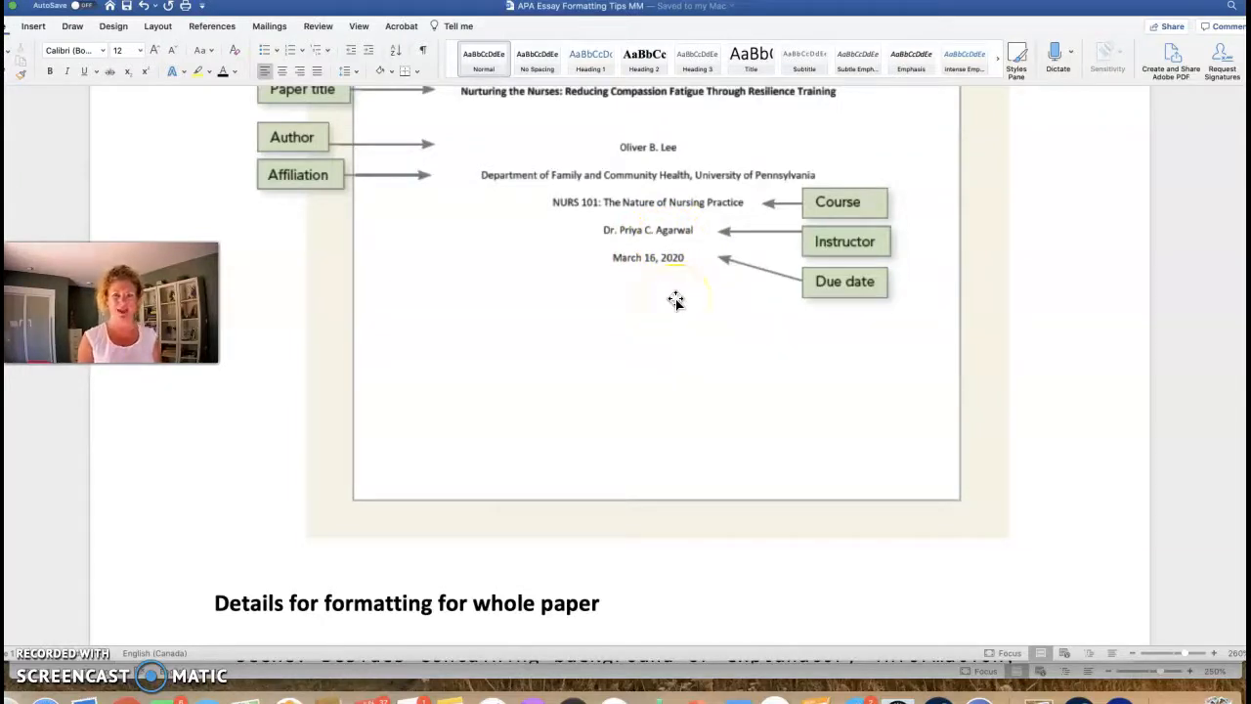
{"action": "left_click", "coordinate": [679, 267]}
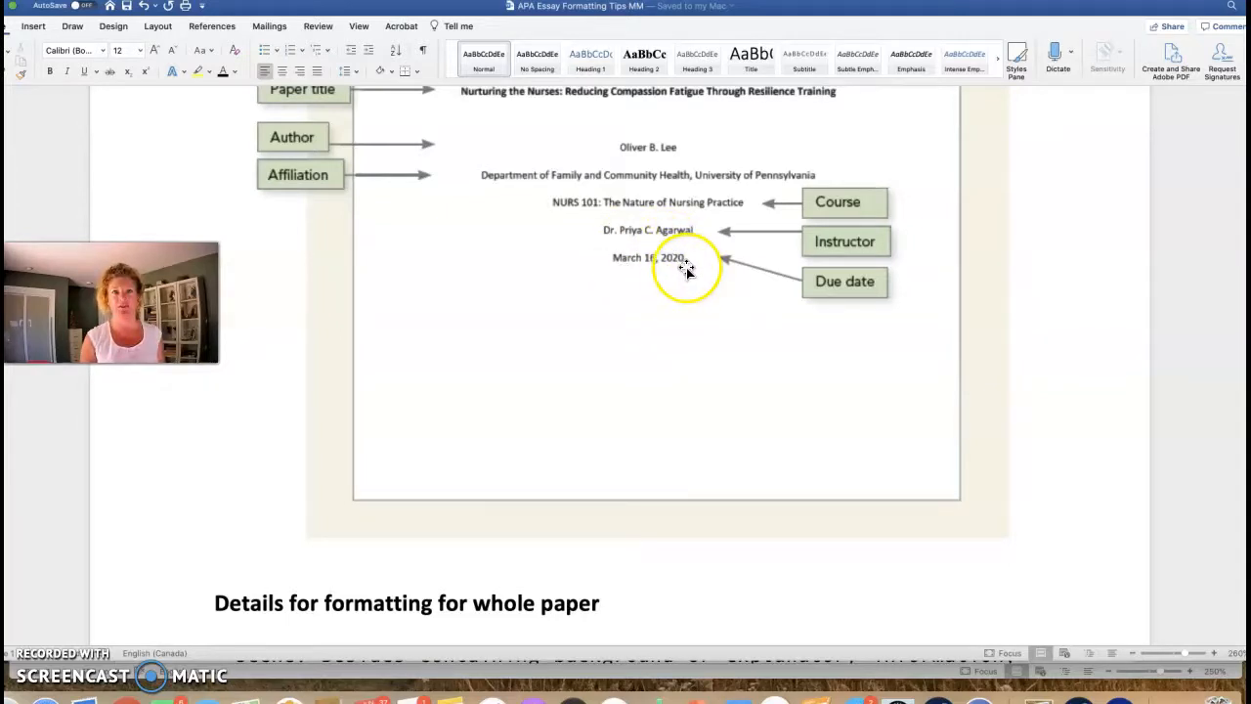
{"action": "scroll", "coordinate": [713, 365], "scroll_direction": "down", "scroll_amount": 5}
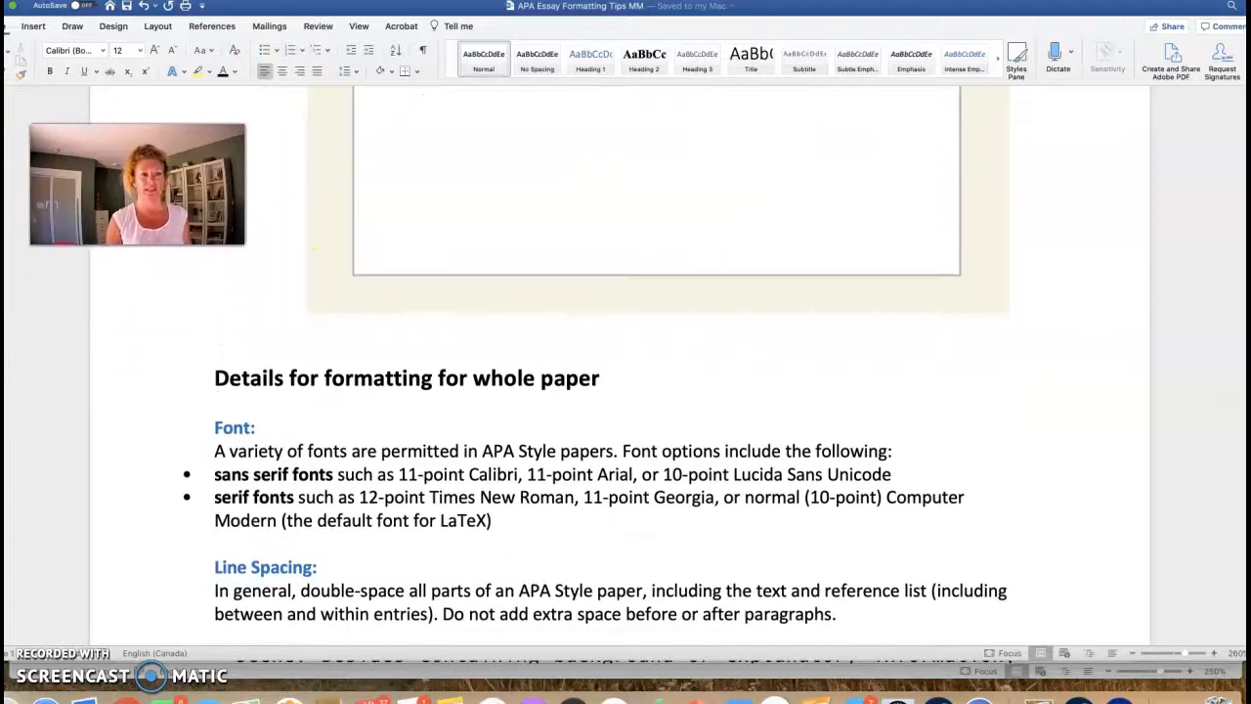
{"action": "scroll", "coordinate": [734, 502], "scroll_direction": "down", "scroll_amount": 3}
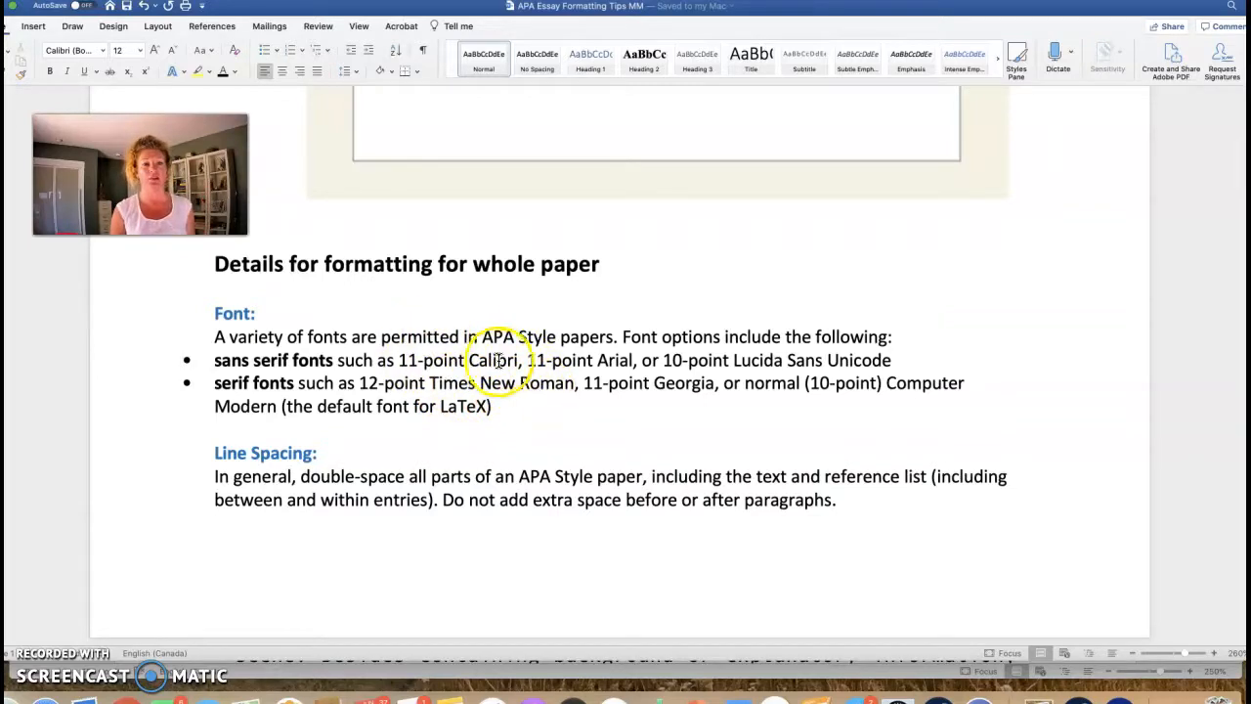
Step: Highlight the permitted fonts (Calibri, Arial, Lucida Sans Unicode, Times New Roman, Georgia) and the 11-point size
{"action": "left_click_drag", "start_coordinate": [519, 360], "coordinate": [471, 359]}
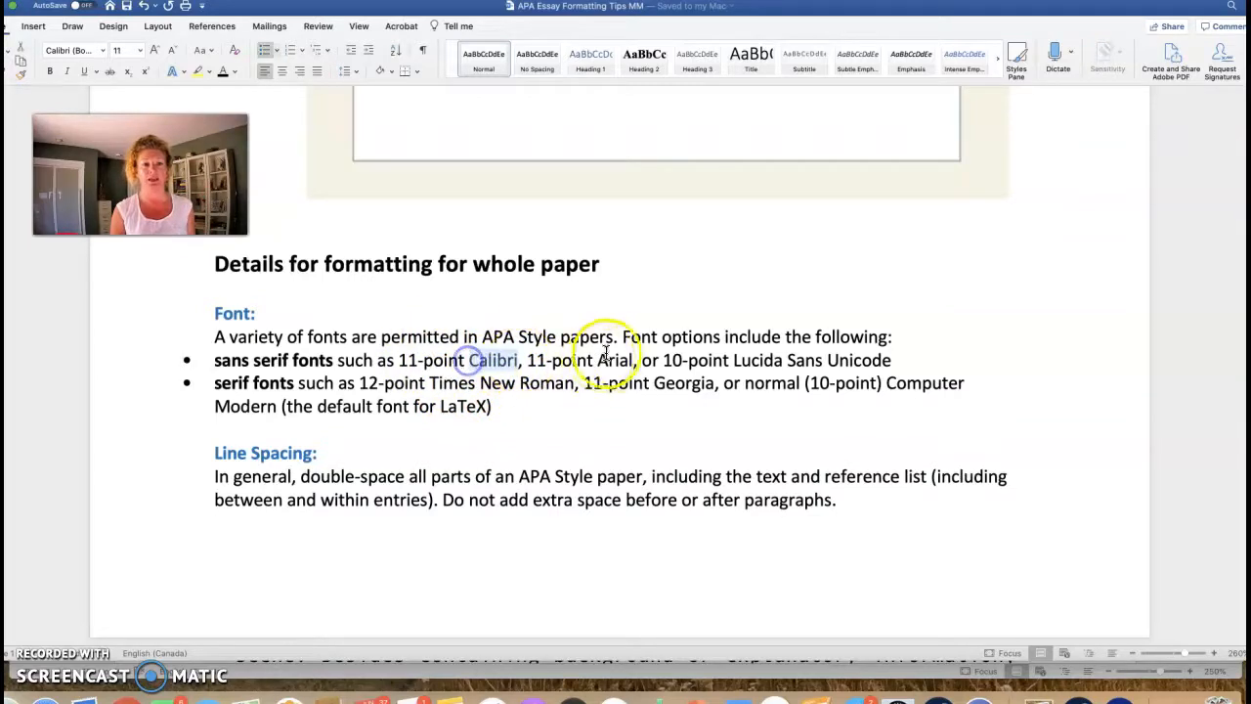
{"action": "left_click_drag", "start_coordinate": [634, 360], "coordinate": [598, 360]}
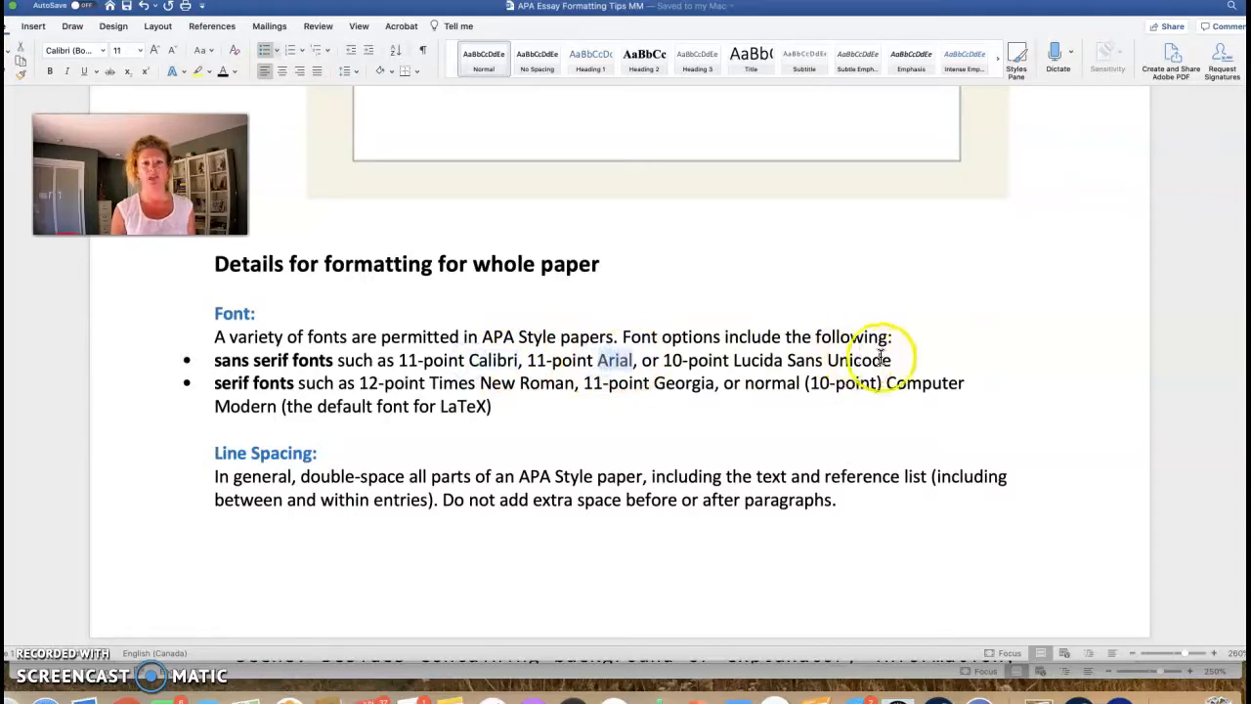
{"action": "left_click_drag", "start_coordinate": [888, 360], "coordinate": [736, 360]}
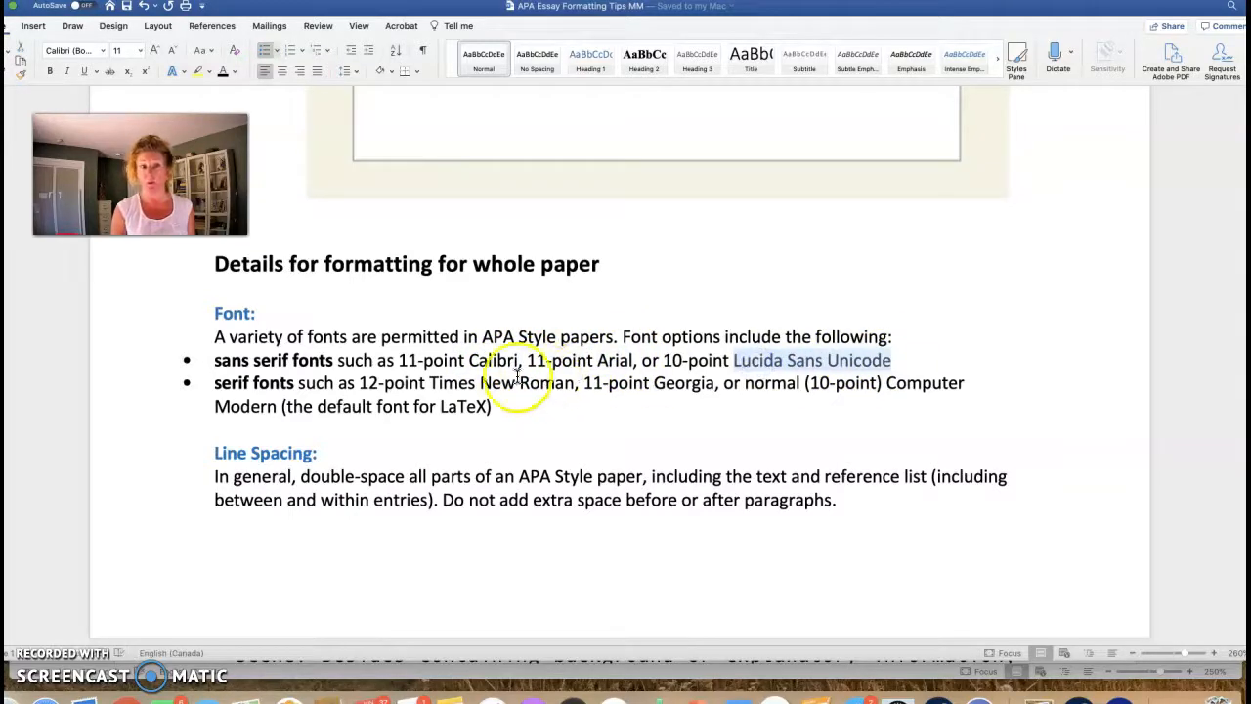
{"action": "left_click_drag", "start_coordinate": [566, 381], "coordinate": [455, 384]}
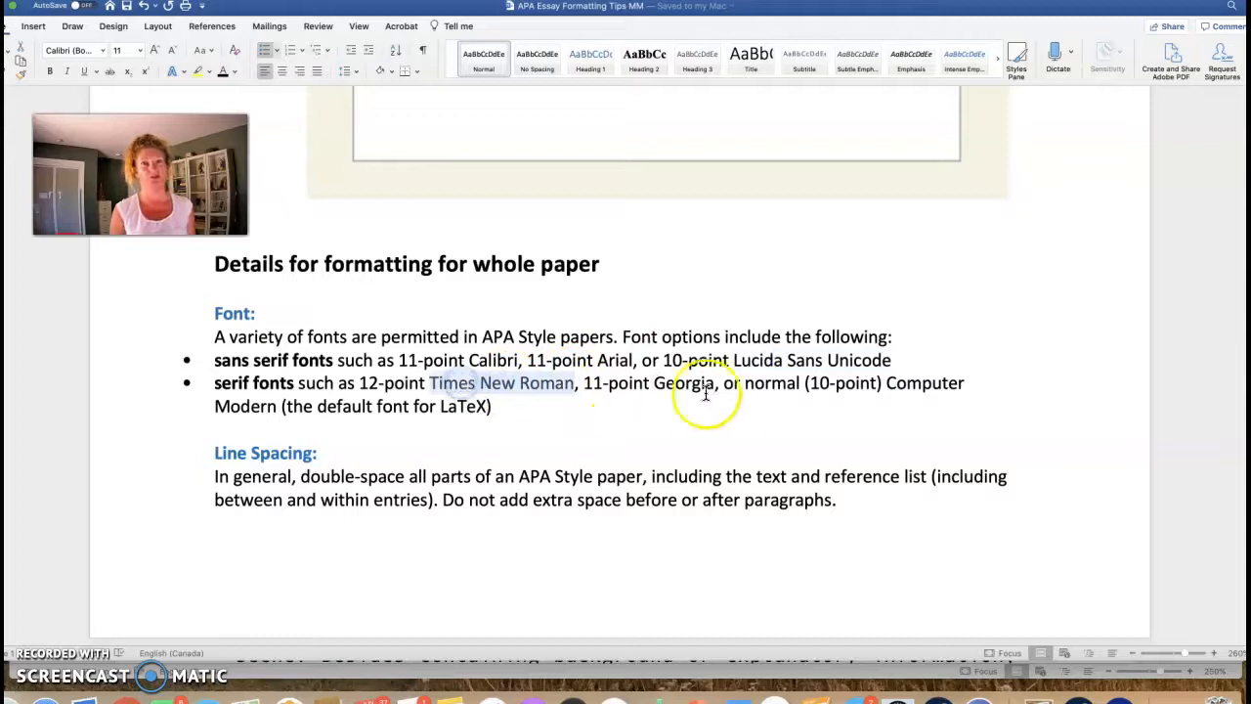
{"action": "left_click_drag", "start_coordinate": [715, 385], "coordinate": [660, 387]}
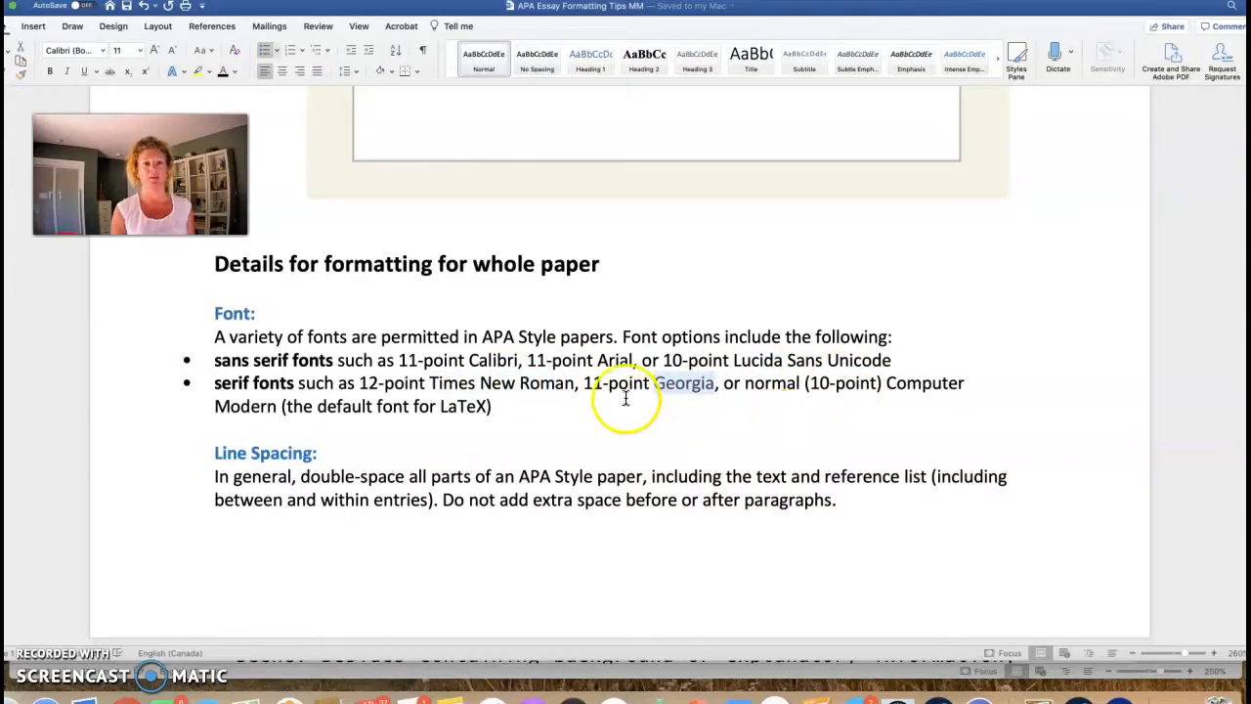
{"action": "left_click", "coordinate": [378, 382]}
{"action": "left_click", "coordinate": [403, 358]}
{"action": "left_click_drag", "start_coordinate": [416, 359], "coordinate": [416, 357]}
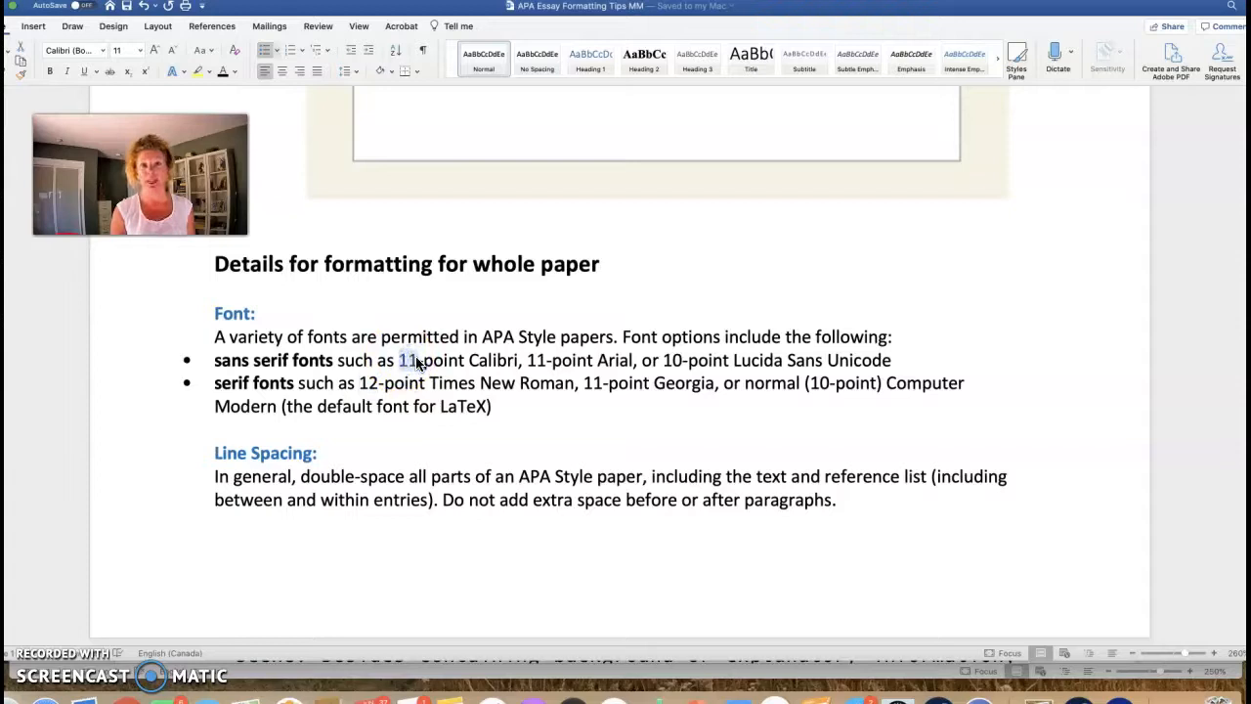
{"action": "left_click", "coordinate": [519, 401]}
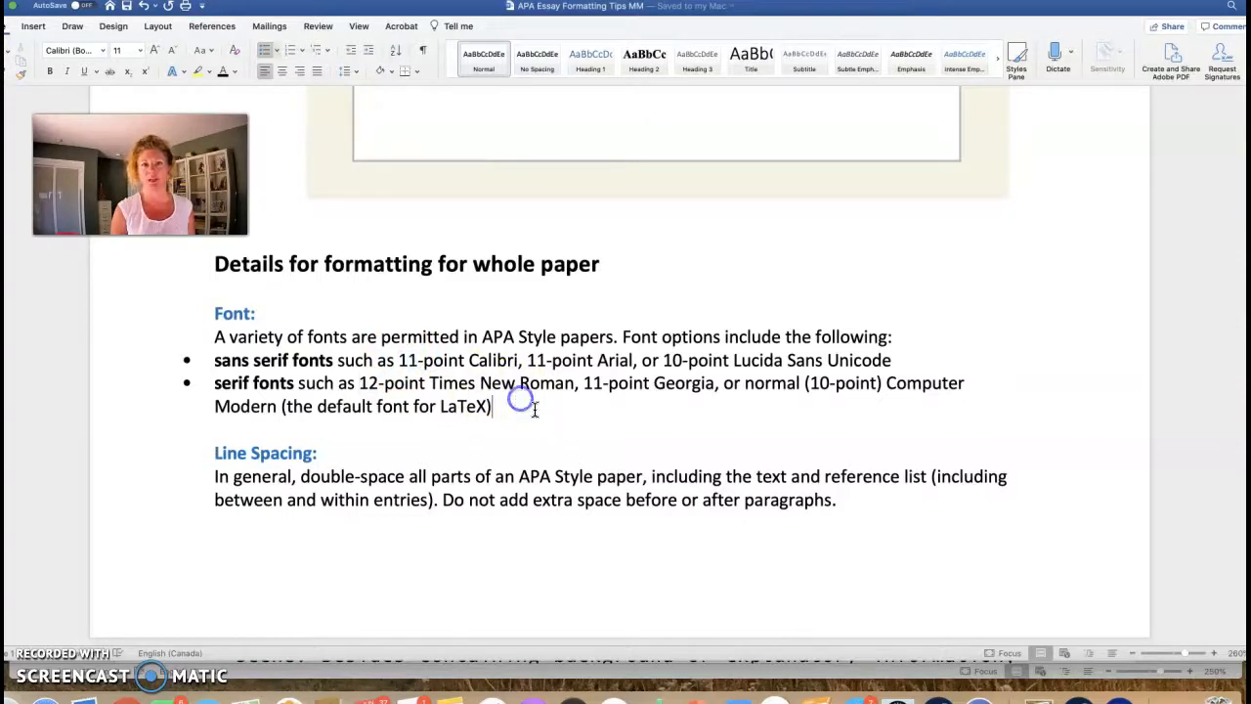
Step: Highlight the double-space-all-parts rule and the top-right corner page-number placement
{"action": "scroll", "coordinate": [534, 410], "scroll_direction": "down", "scroll_amount": 5}
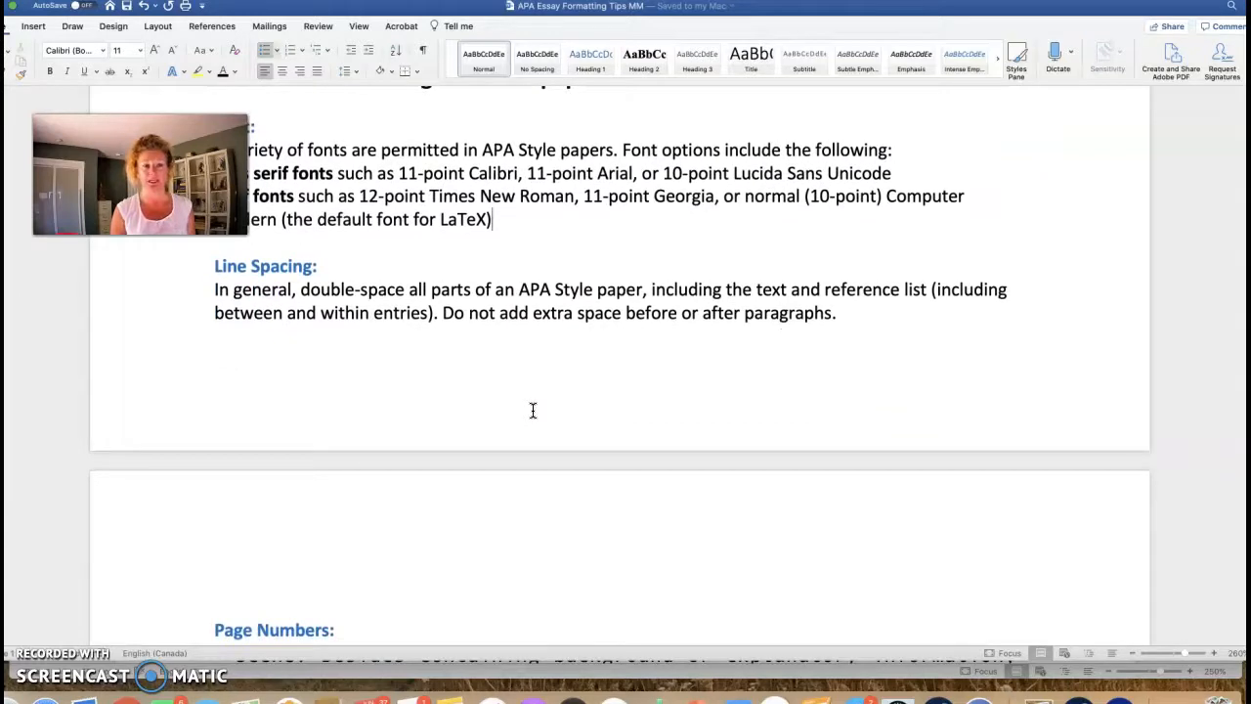
{"action": "left_click_drag", "start_coordinate": [301, 290], "coordinate": [442, 293]}
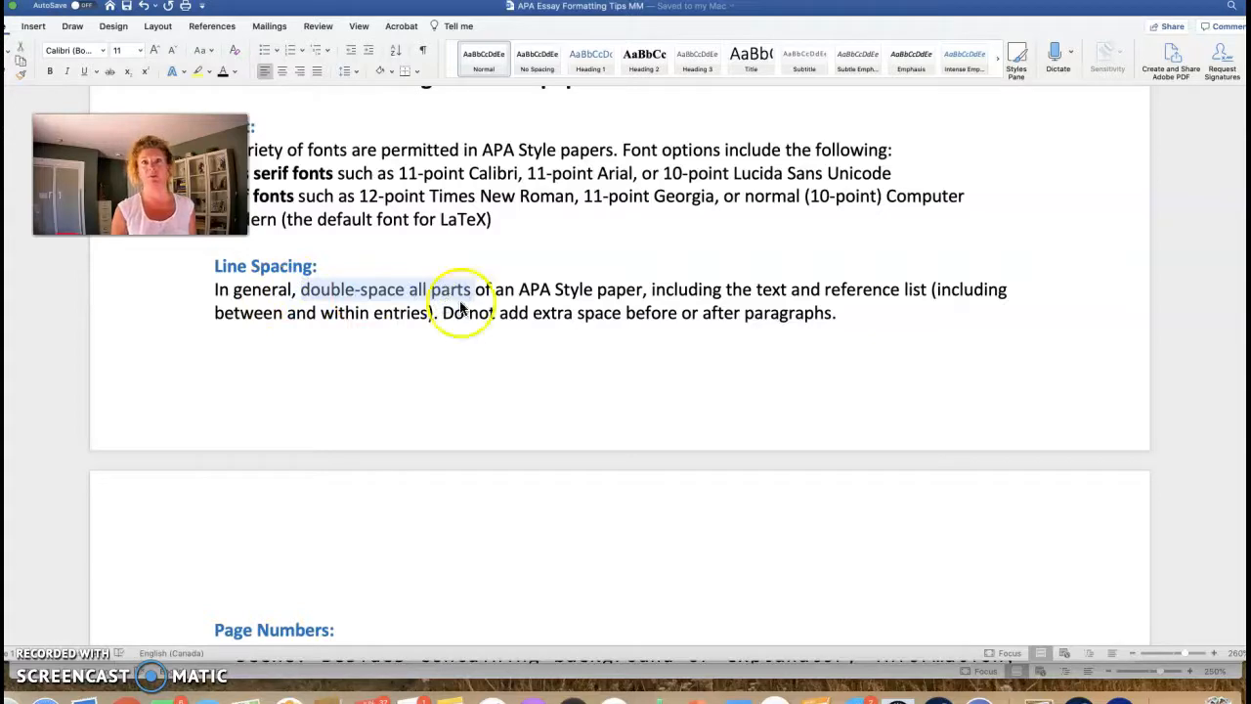
{"action": "left_click", "coordinate": [505, 342]}
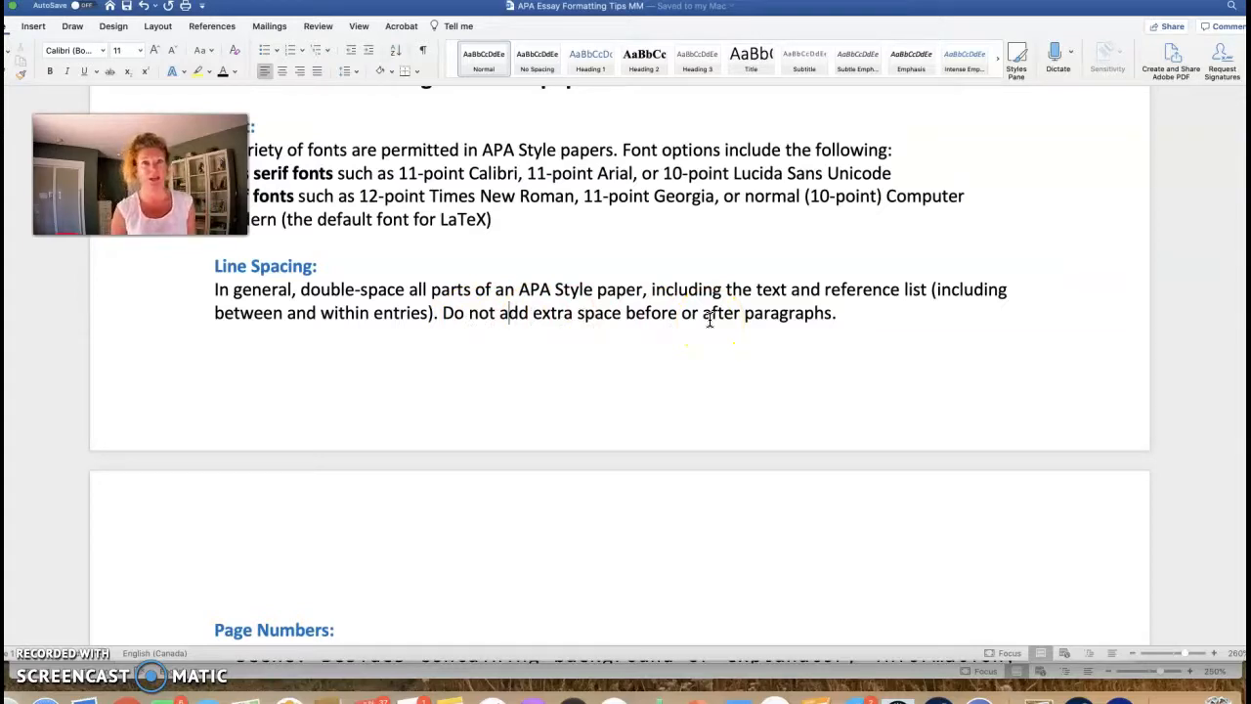
{"action": "scroll", "coordinate": [710, 320], "scroll_direction": "down", "scroll_amount": 8}
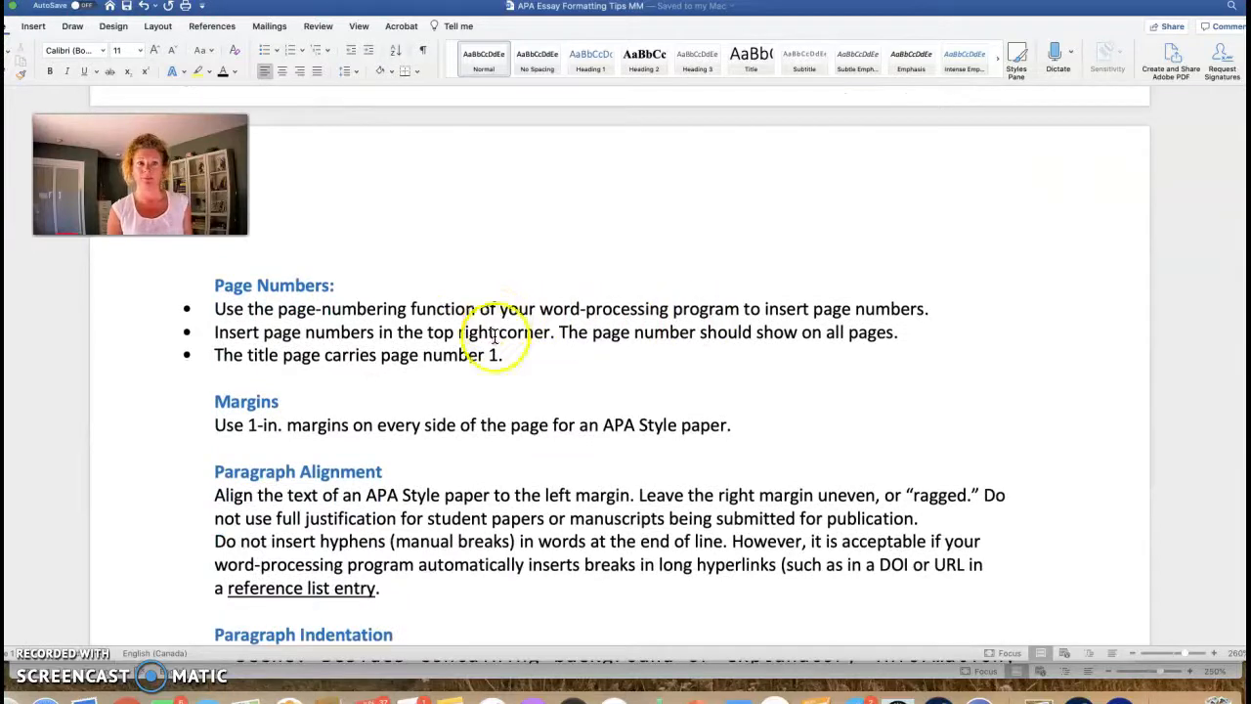
{"action": "left_click_drag", "start_coordinate": [426, 333], "coordinate": [526, 338]}
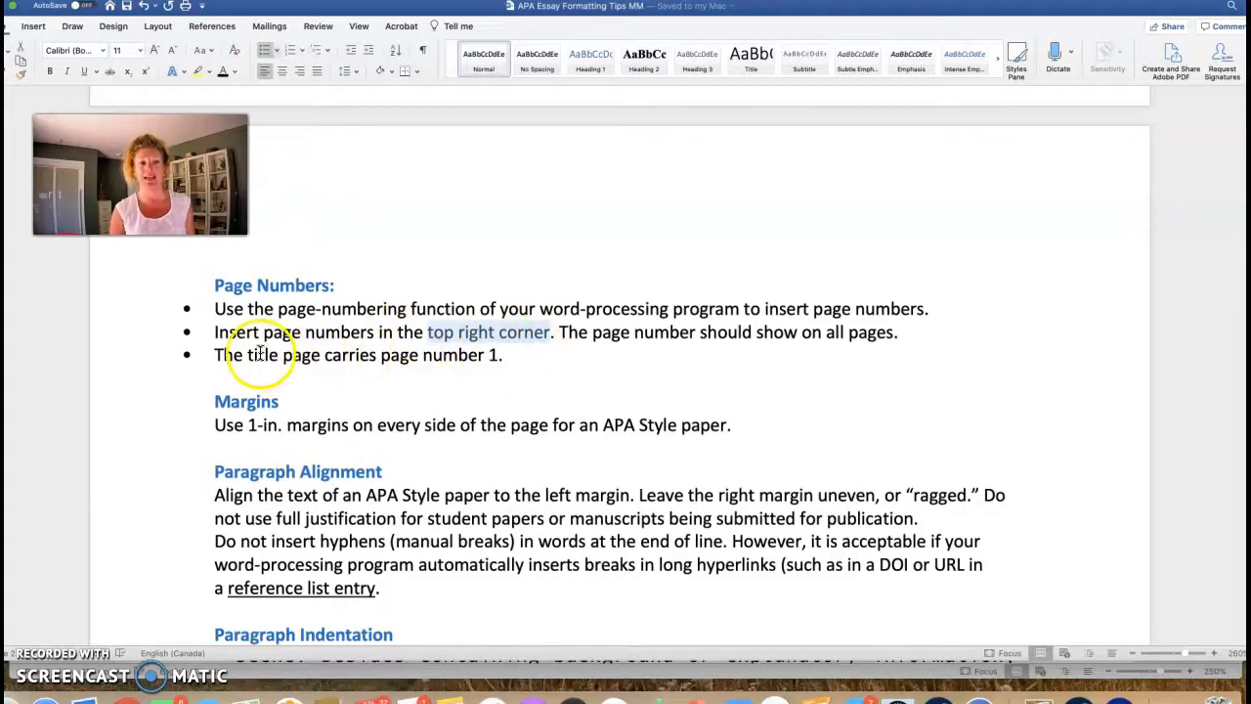
{"action": "left_click", "coordinate": [551, 368]}
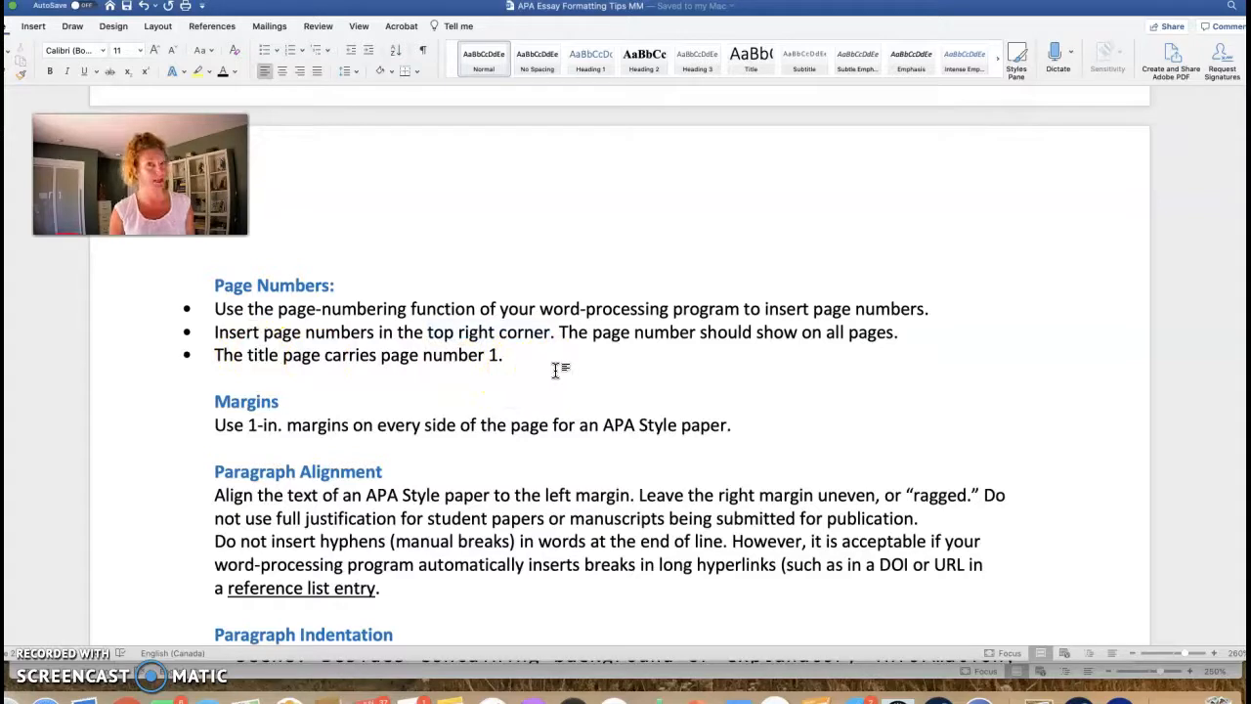
Step: Highlight 'ragged', '0.5 in.' and the no-space-bar indent rule, then bring the essay forward
{"action": "scroll", "coordinate": [557, 369], "scroll_direction": "down", "scroll_amount": 3}
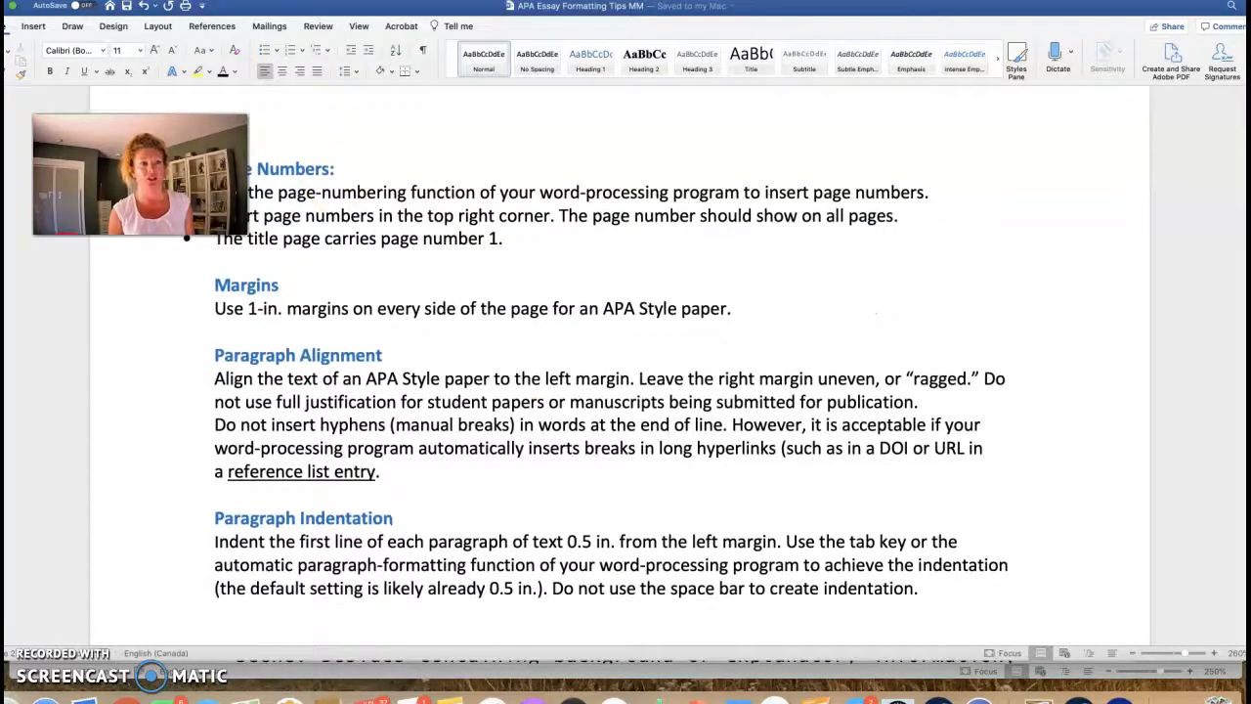
{"action": "scroll", "coordinate": [498, 320], "scroll_direction": "down", "scroll_amount": 2}
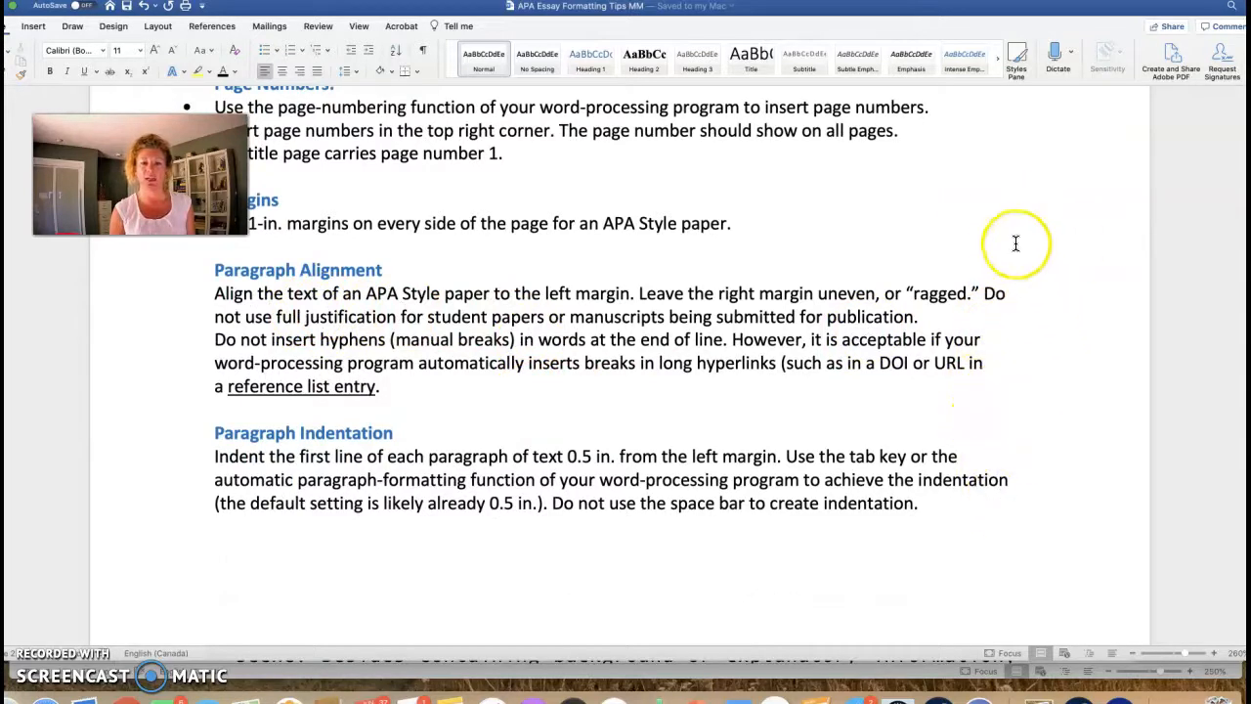
{"action": "double_click", "coordinate": [907, 291]}
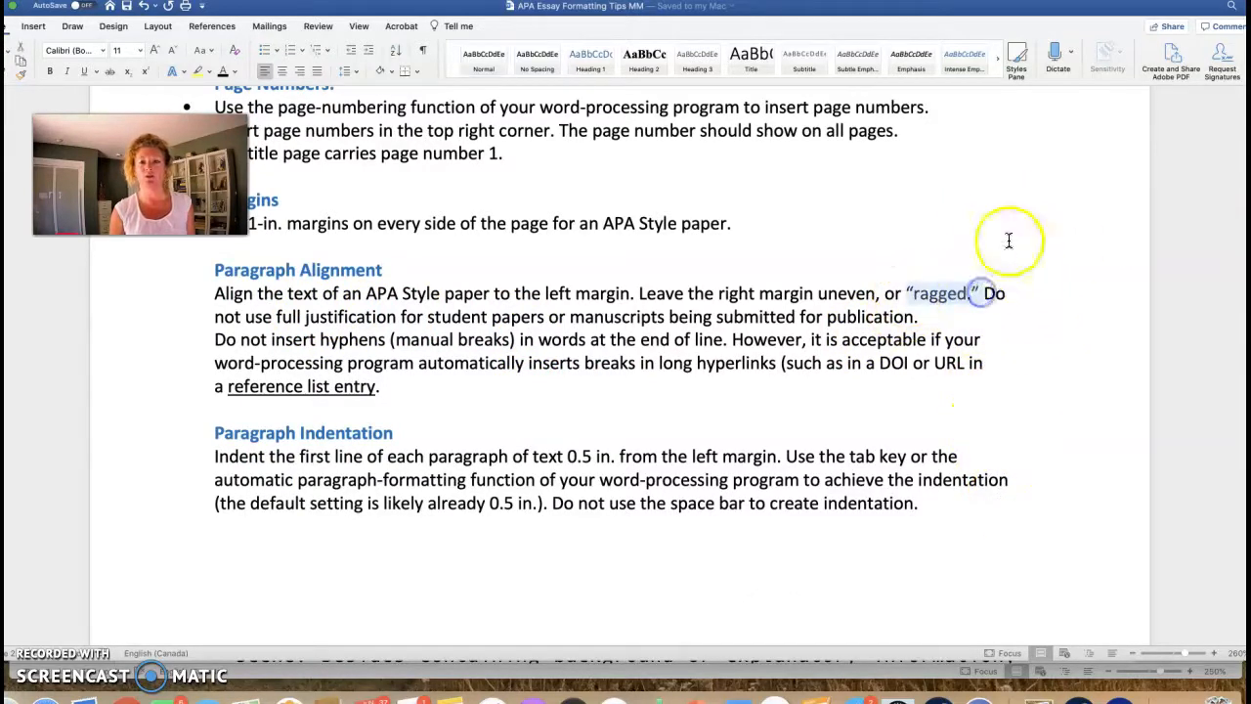
{"action": "left_click", "coordinate": [1017, 271]}
{"action": "left_click", "coordinate": [1017, 341]}
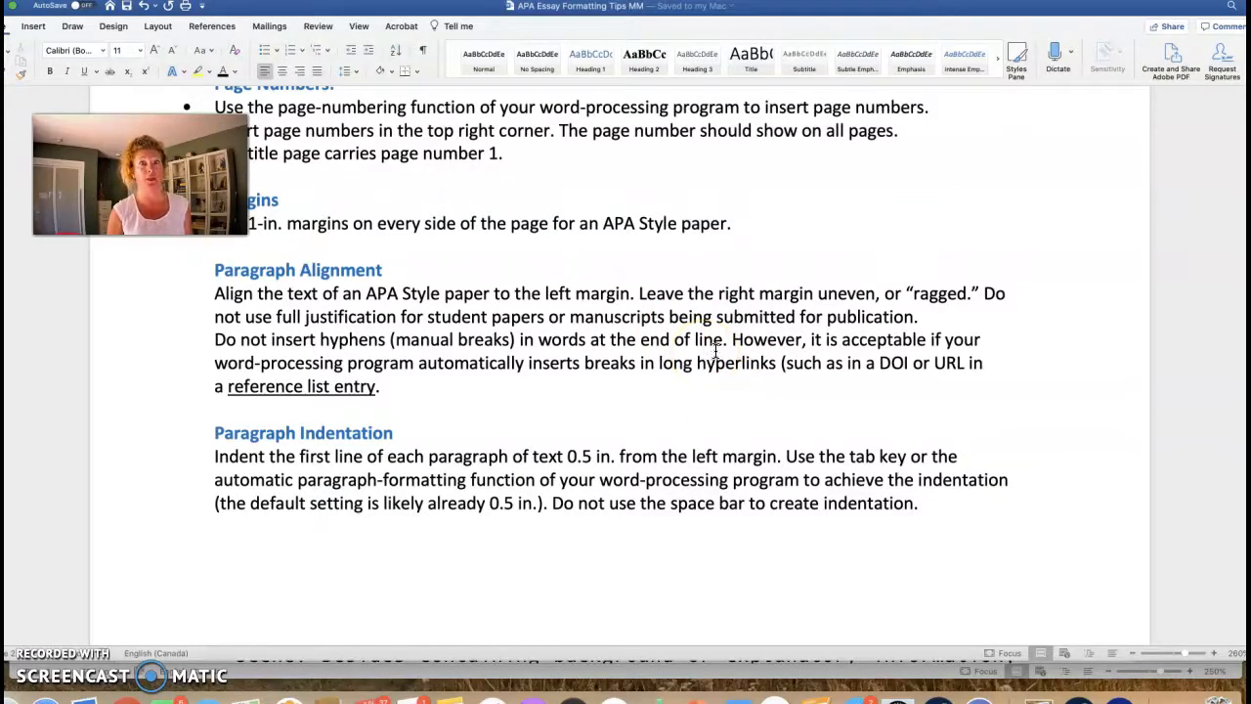
{"action": "scroll", "coordinate": [713, 344], "scroll_direction": "down", "scroll_amount": 1}
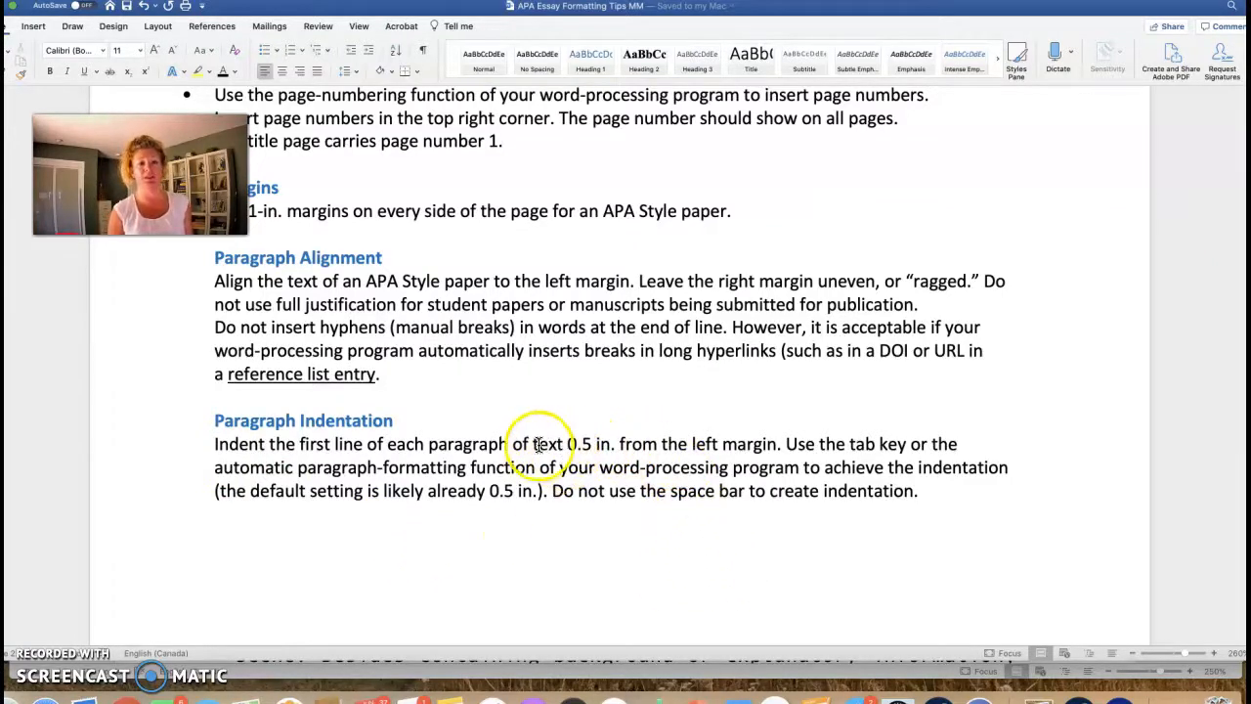
{"action": "left_click_drag", "start_coordinate": [568, 444], "coordinate": [619, 445]}
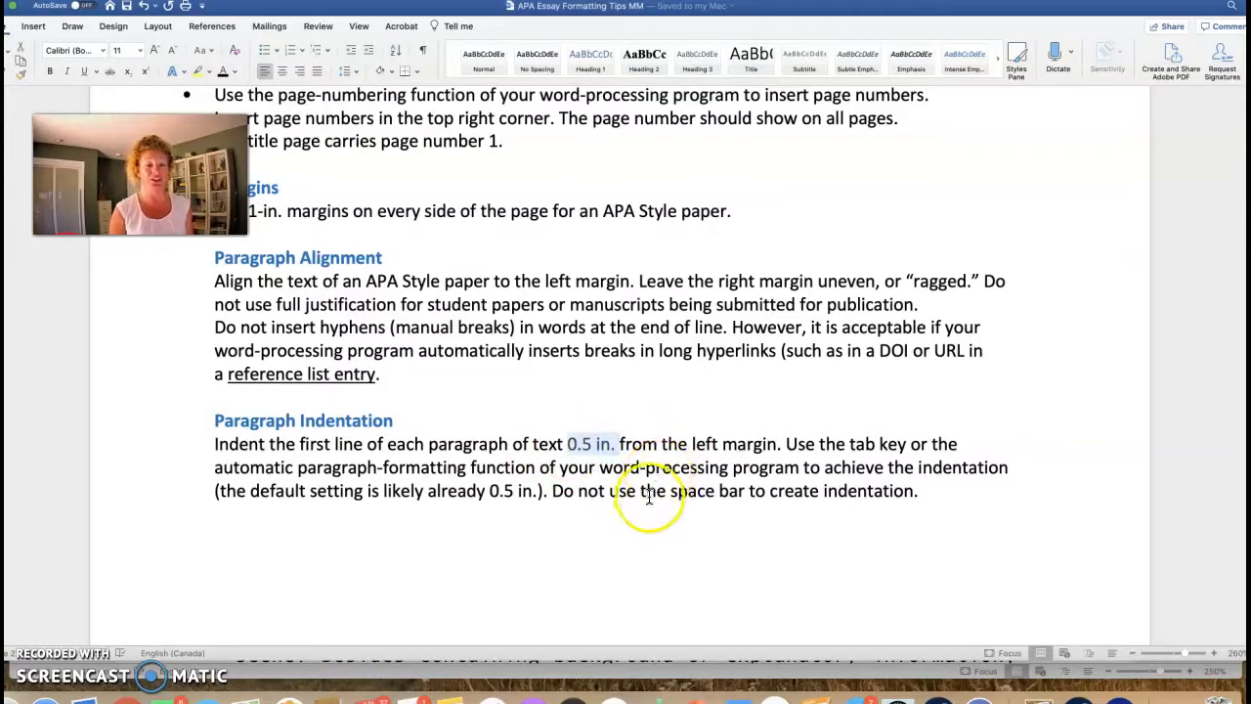
{"action": "left_click_drag", "start_coordinate": [551, 491], "coordinate": [811, 492]}
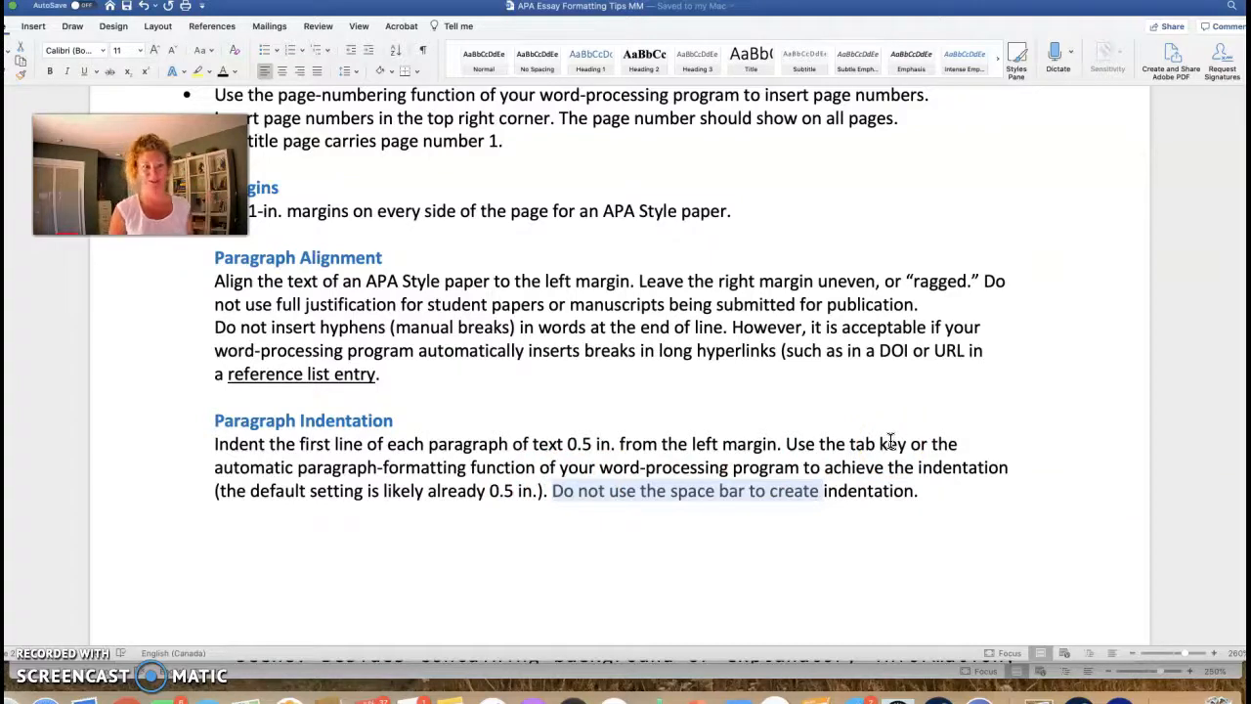
{"action": "left_click", "coordinate": [939, 673]}
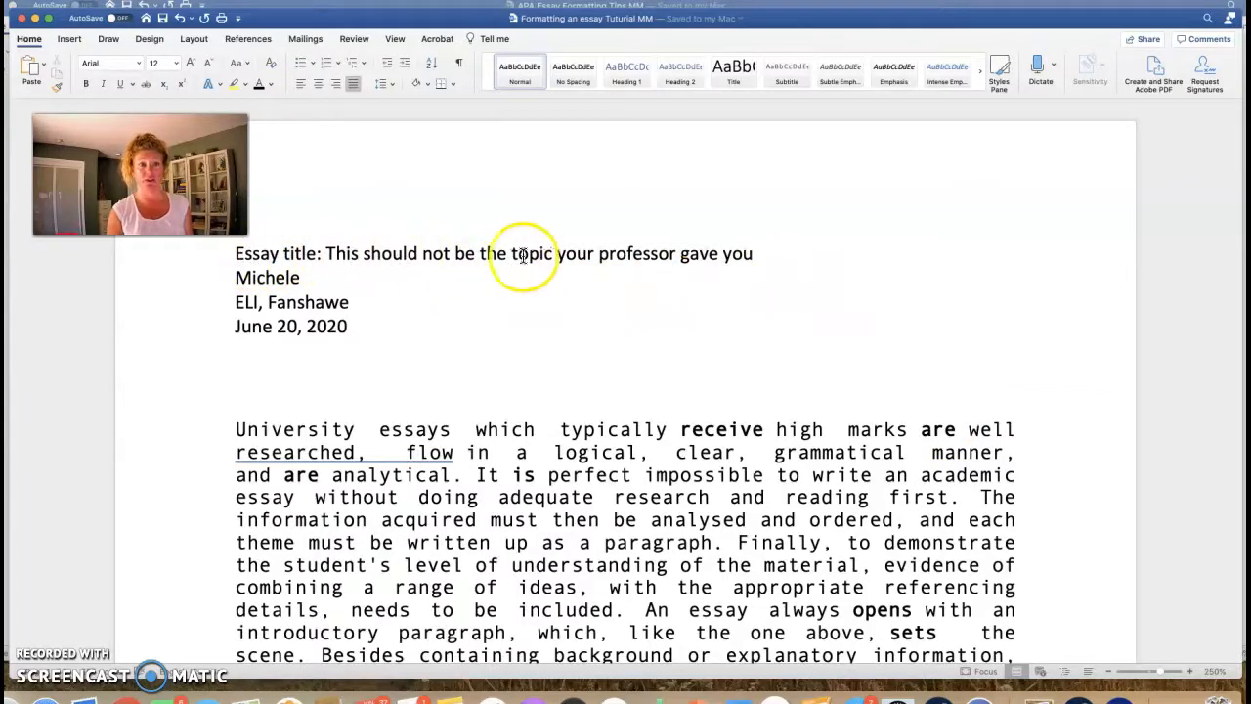
Step: Type the author's surname after the first name and move to the end of the affiliation line
{"action": "left_click", "coordinate": [315, 277]}
{"action": "type", "text": "Muller"}
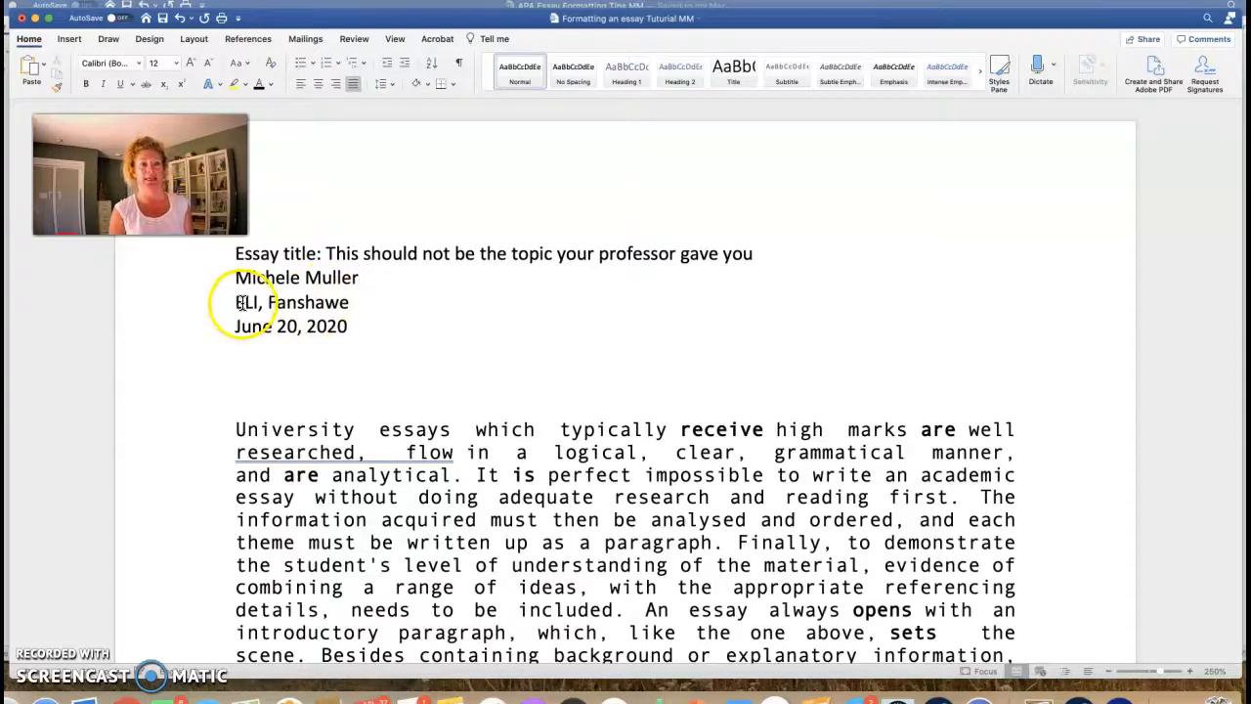
{"action": "left_click", "coordinate": [359, 304]}
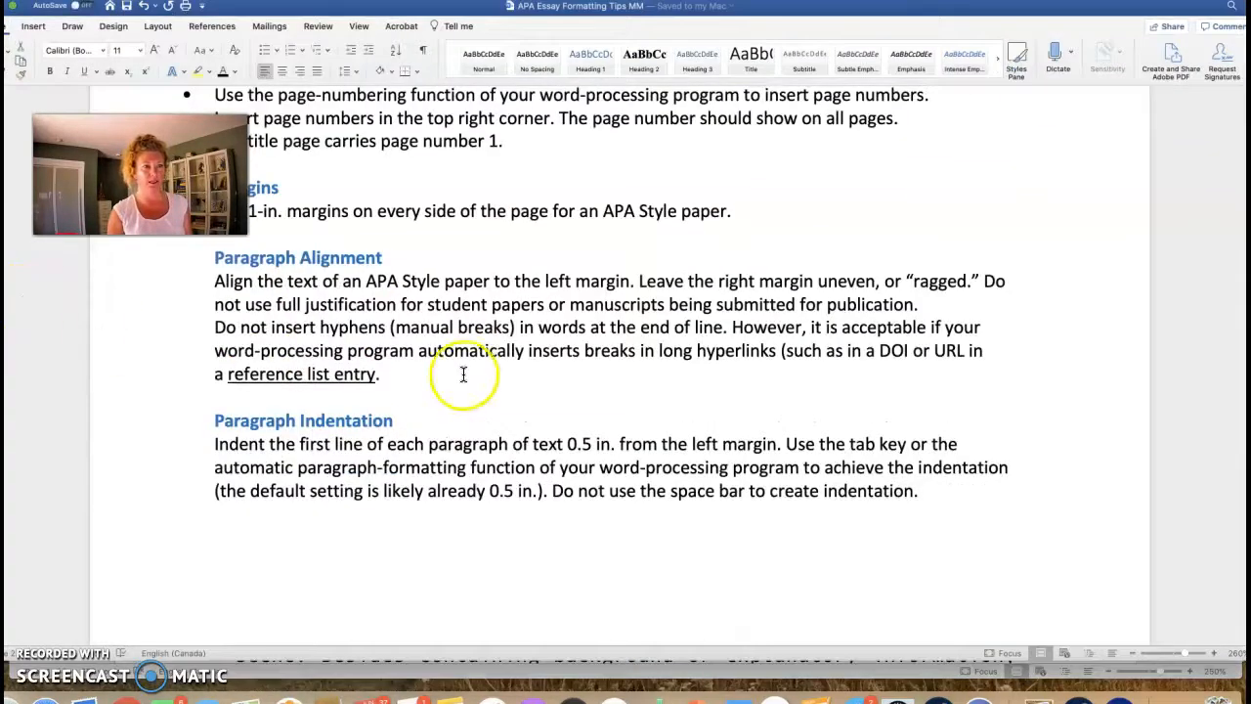
{"action": "scroll", "coordinate": [465, 374], "scroll_direction": "up", "scroll_amount": 15}
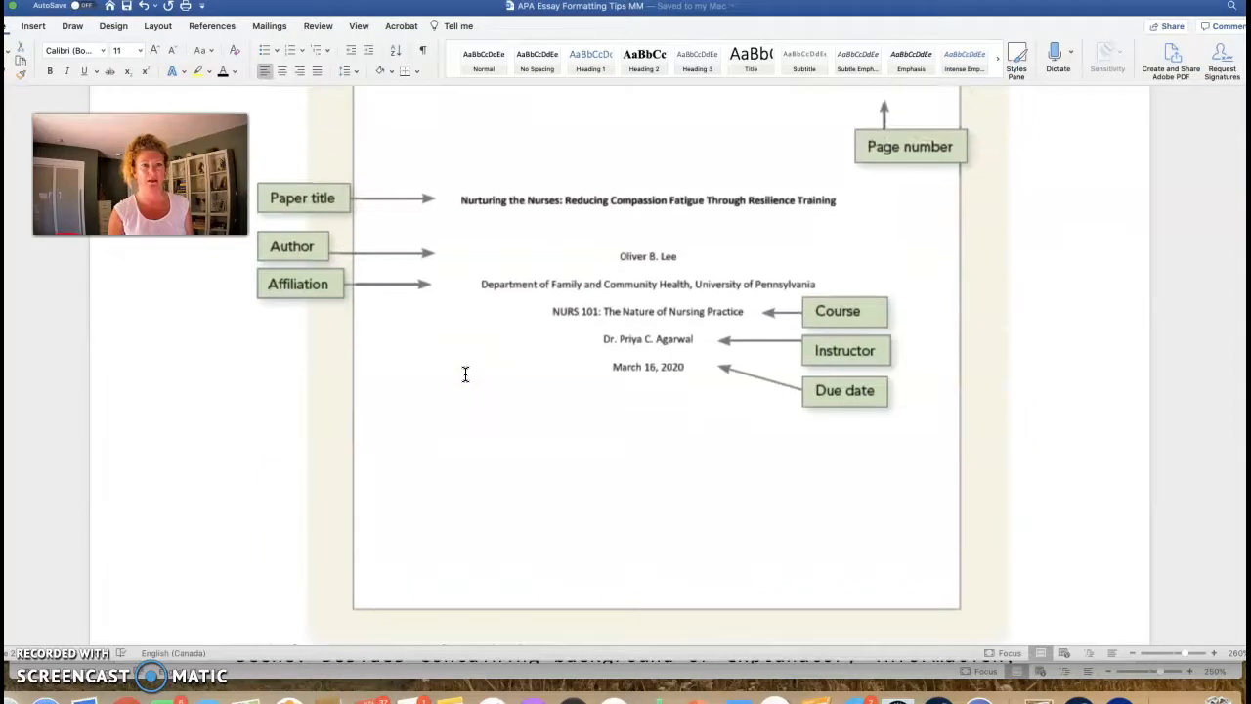
{"action": "scroll", "coordinate": [466, 374], "scroll_direction": "up", "scroll_amount": 3}
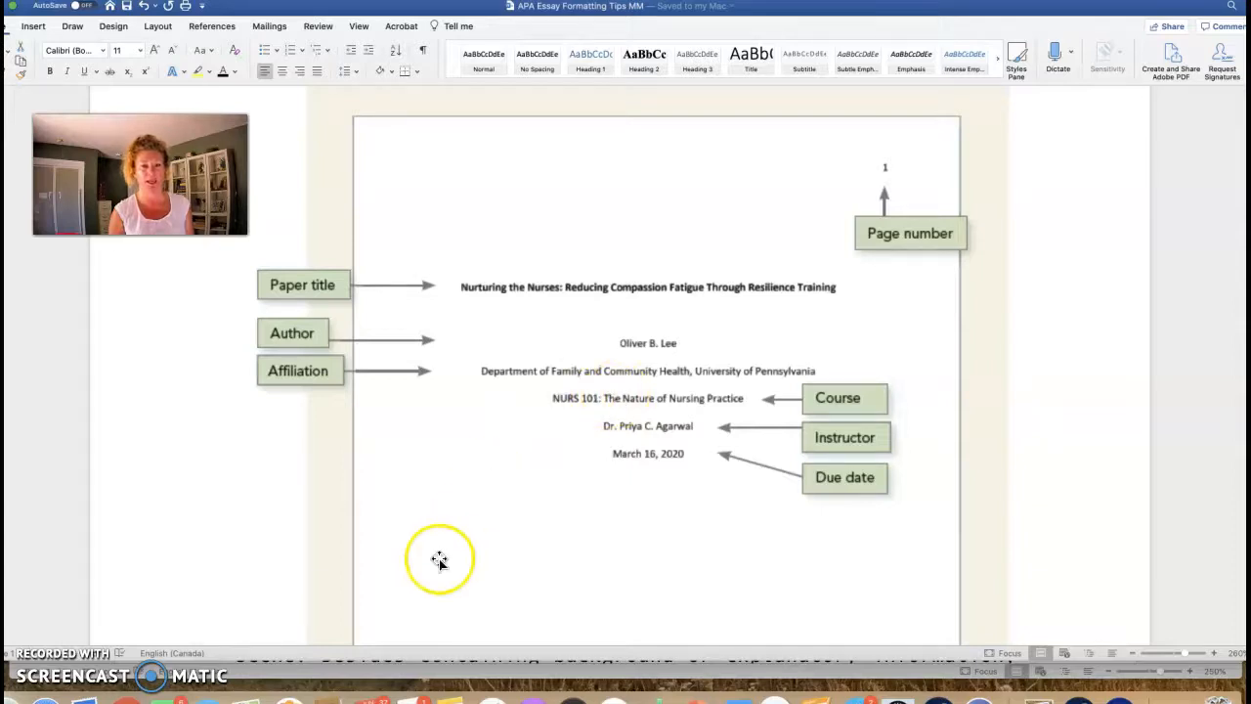
{"action": "left_click", "coordinate": [396, 675]}
{"action": "left_click", "coordinate": [382, 373]}
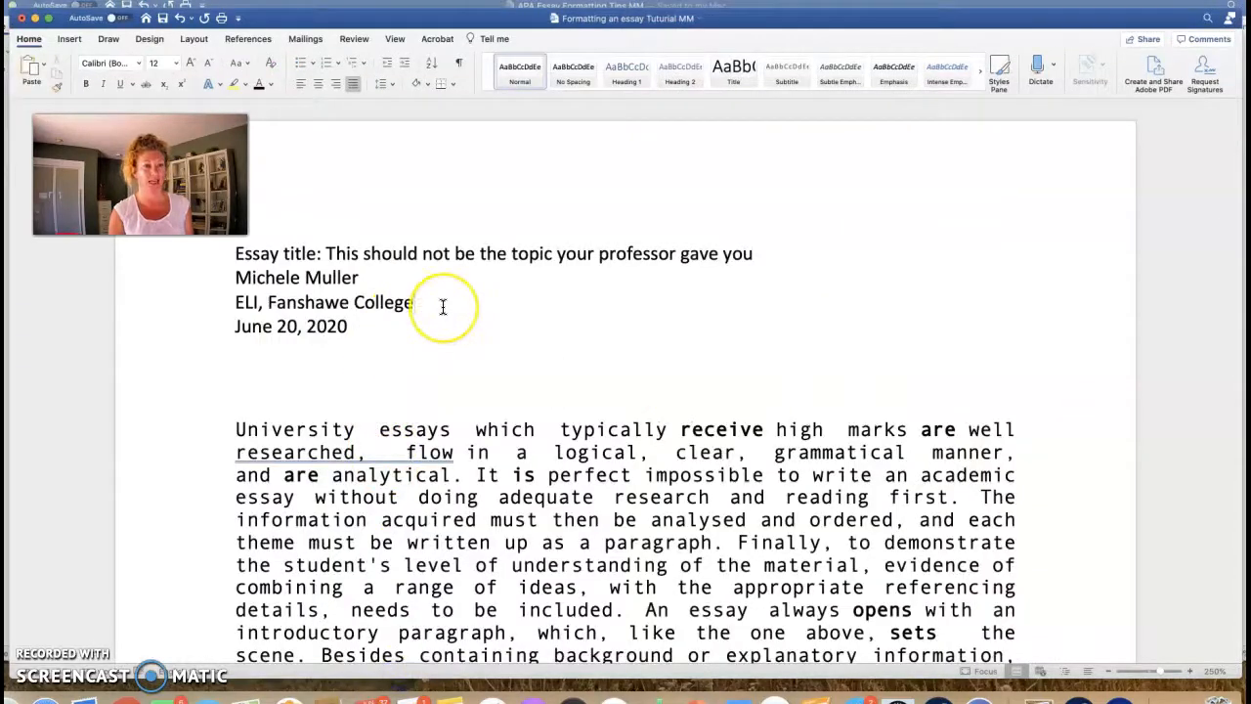
{"action": "key", "text": "Return"}
{"action": "type", "text": "INtegrated Core 9"}
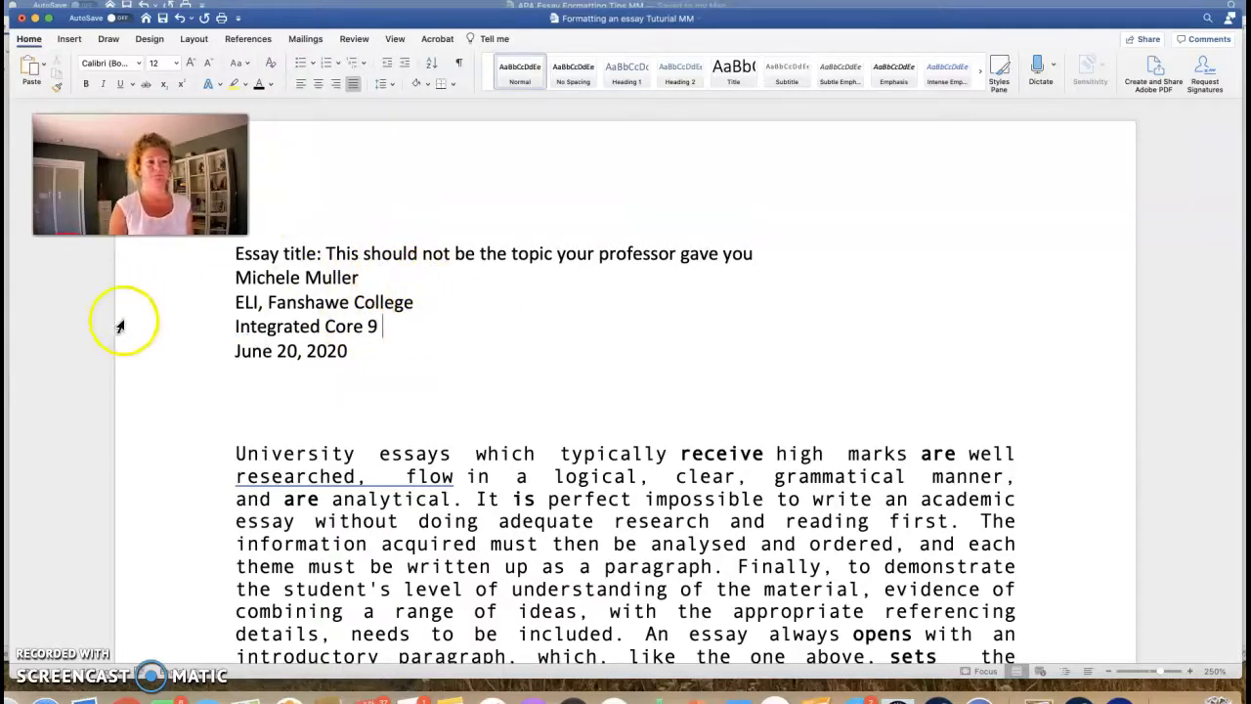
{"action": "left_click", "coordinate": [435, 361]}
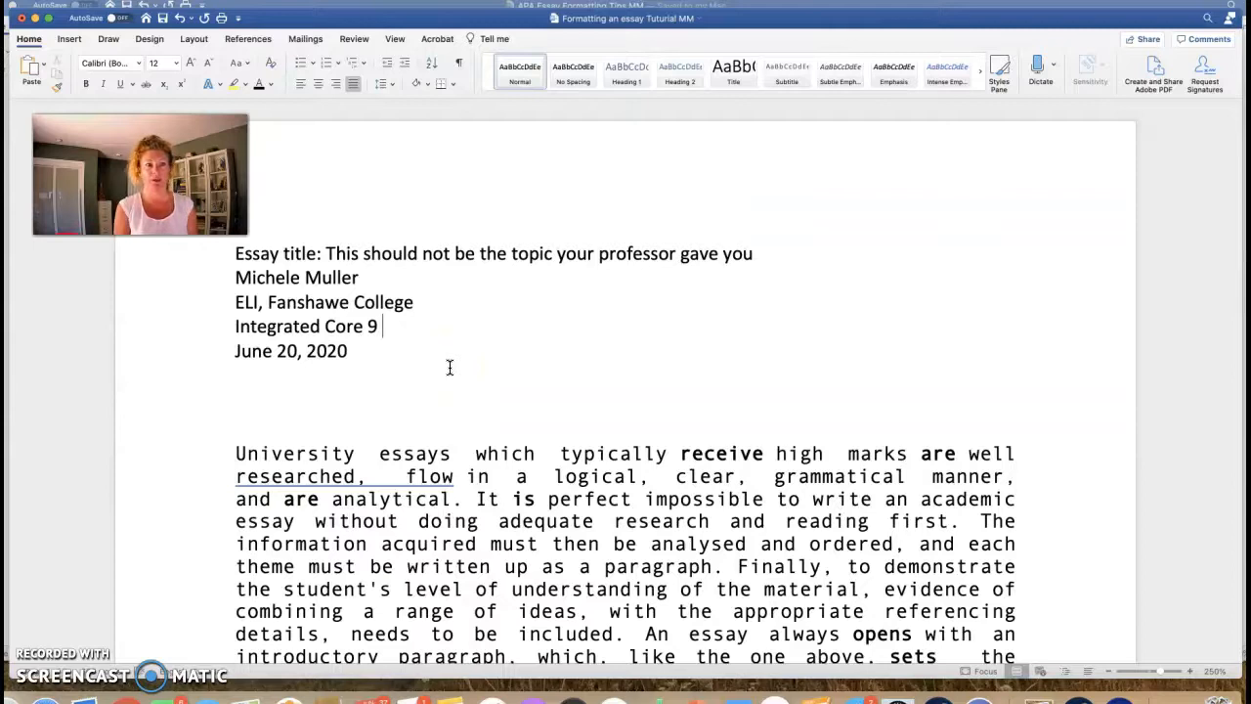
{"action": "scroll", "coordinate": [447, 364], "scroll_direction": "down", "scroll_amount": 2}
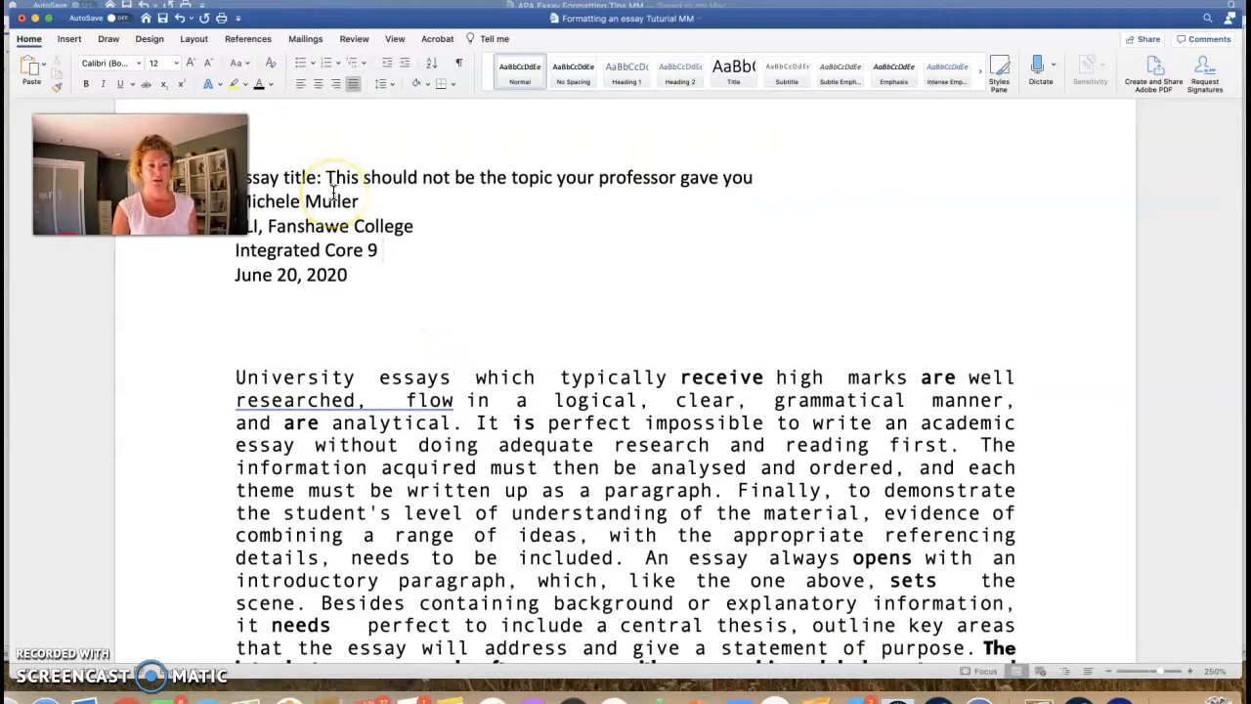
Step: Check the fonts used by the body paragraph and the bold sentence
{"action": "scroll", "coordinate": [480, 428], "scroll_direction": "down", "scroll_amount": 2}
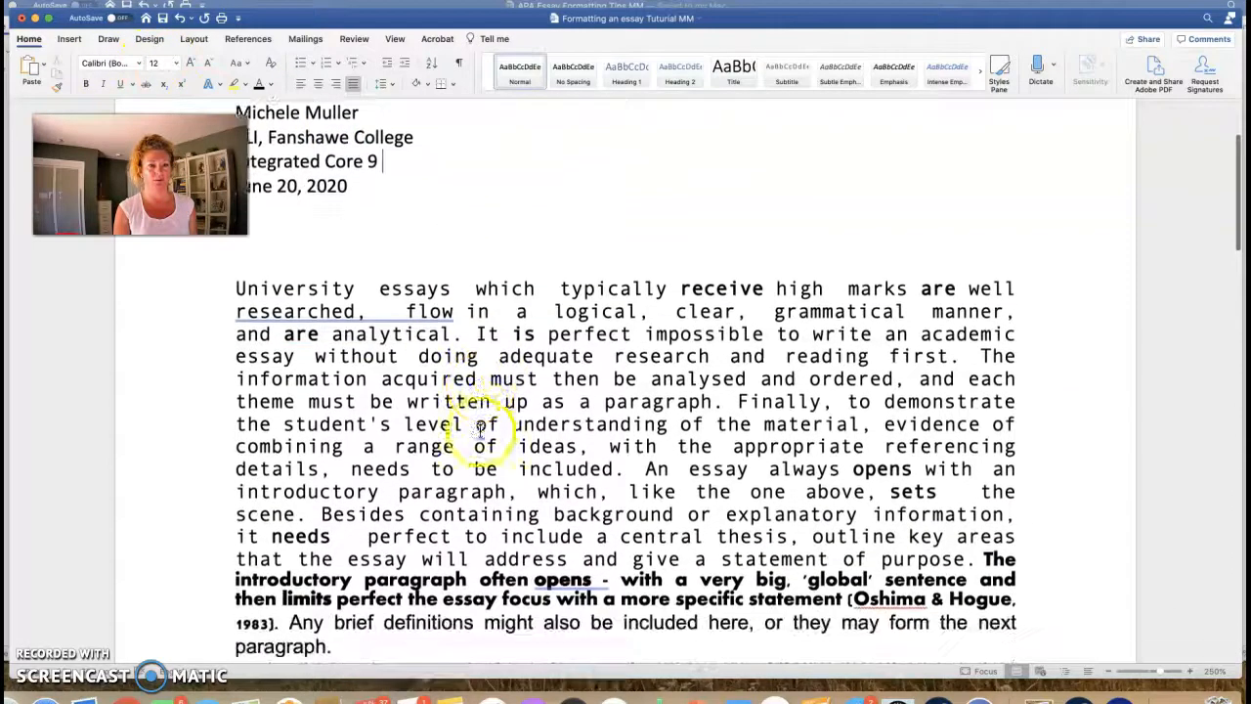
{"action": "left_click", "coordinate": [519, 355]}
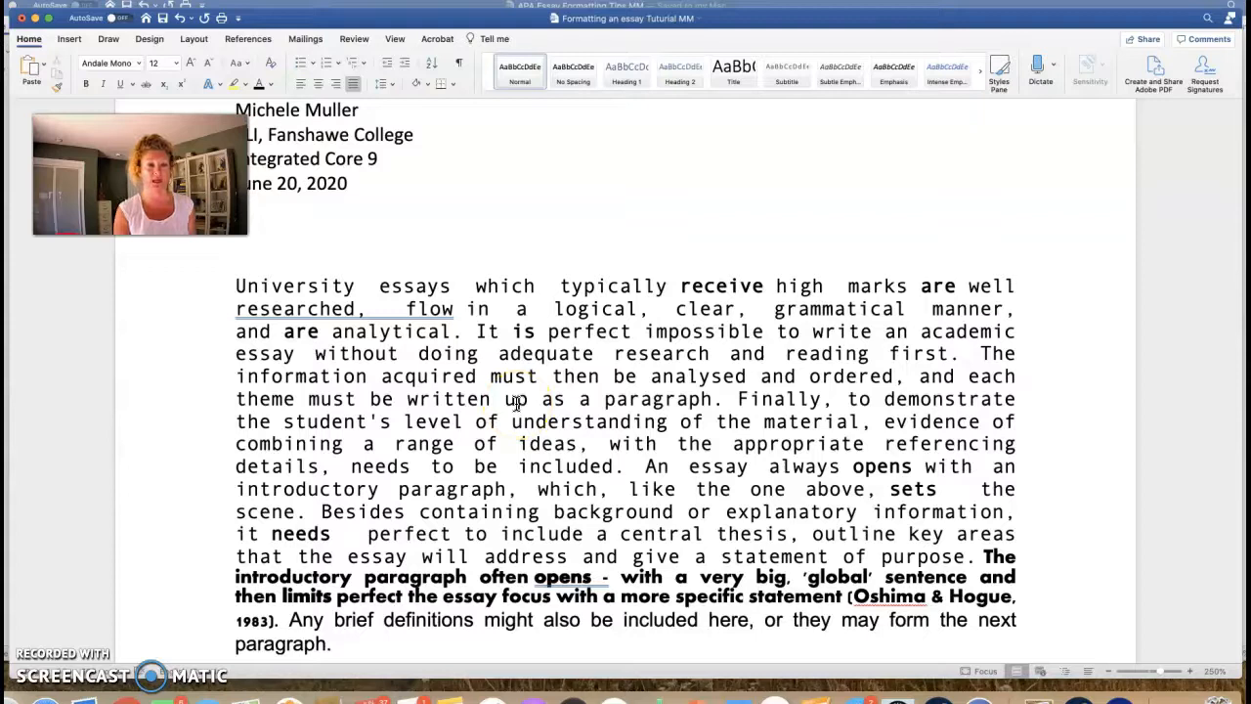
{"action": "scroll", "coordinate": [515, 402], "scroll_direction": "down", "scroll_amount": 5}
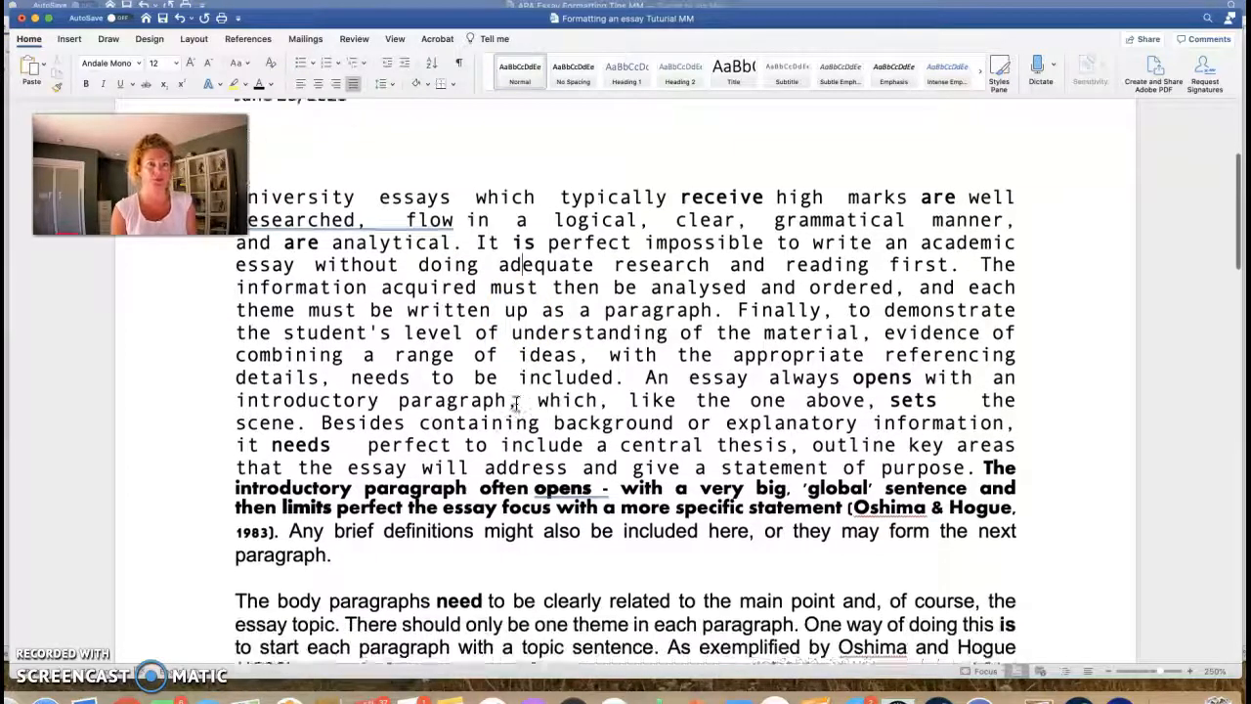
{"action": "left_click", "coordinate": [541, 386]}
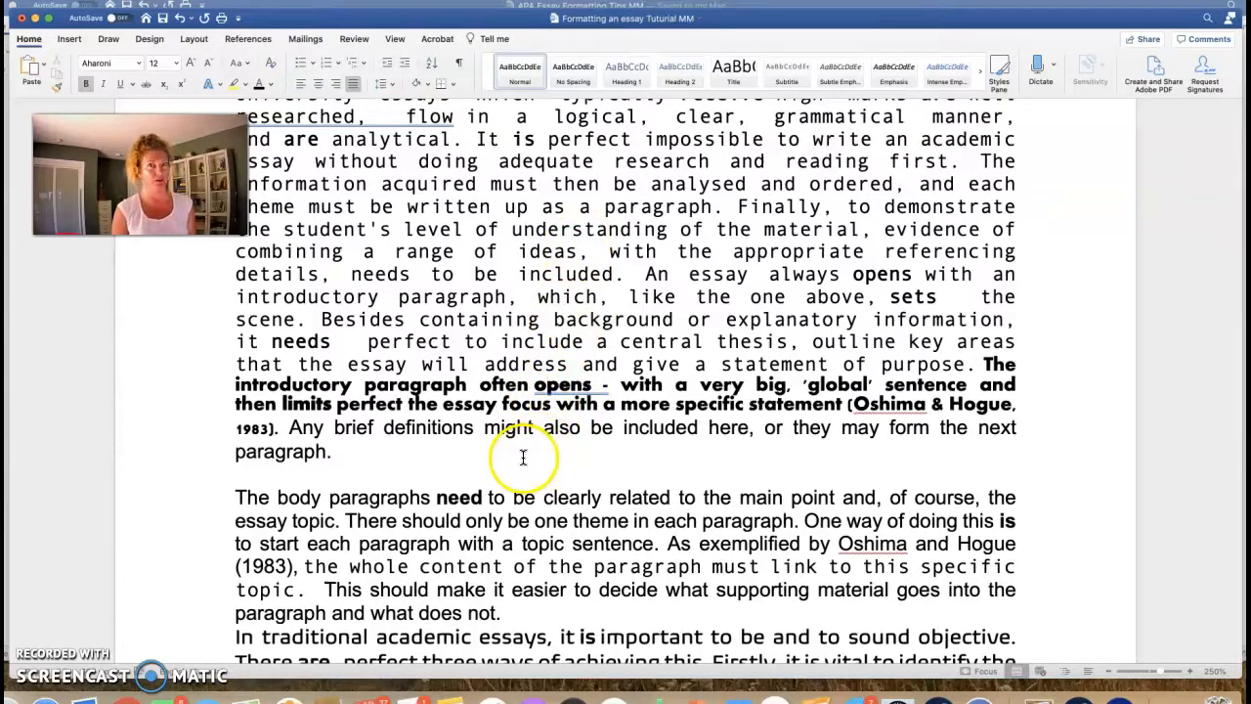
Step: Scroll through to the reference list and select the whole essay with Cmd+A
{"action": "scroll", "coordinate": [523, 458], "scroll_direction": "down", "scroll_amount": 1}
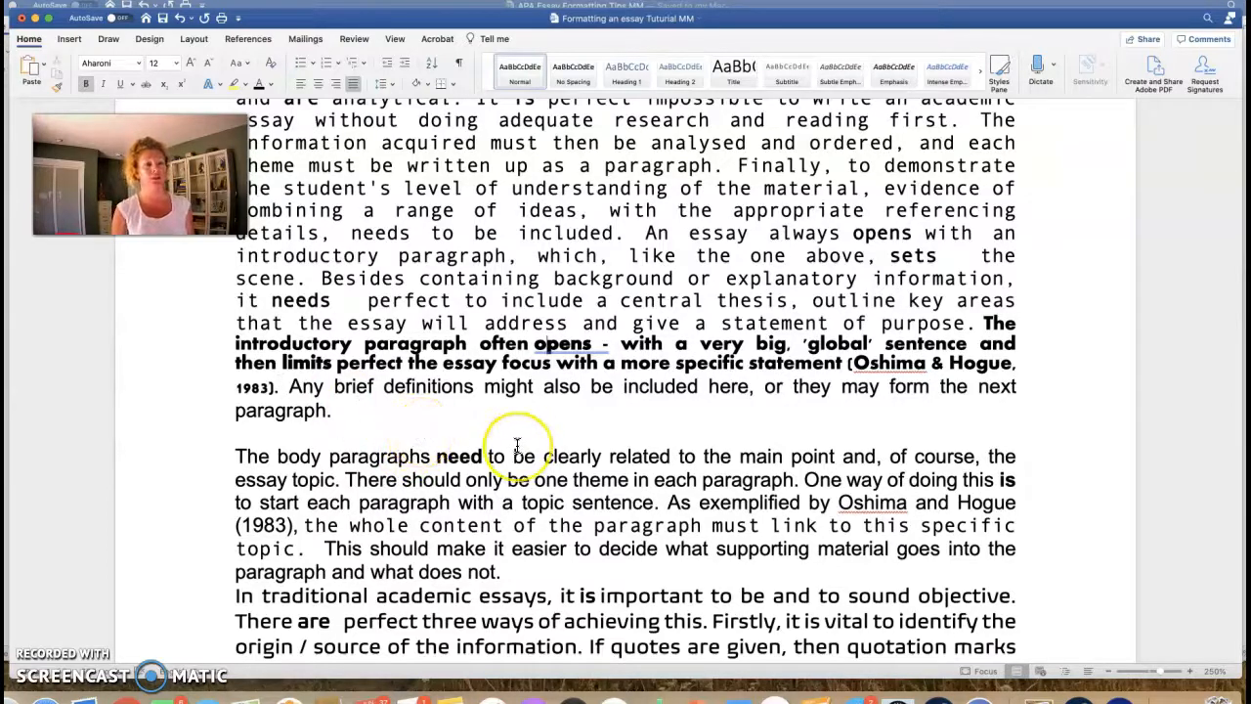
{"action": "scroll", "coordinate": [518, 446], "scroll_direction": "down", "scroll_amount": 5}
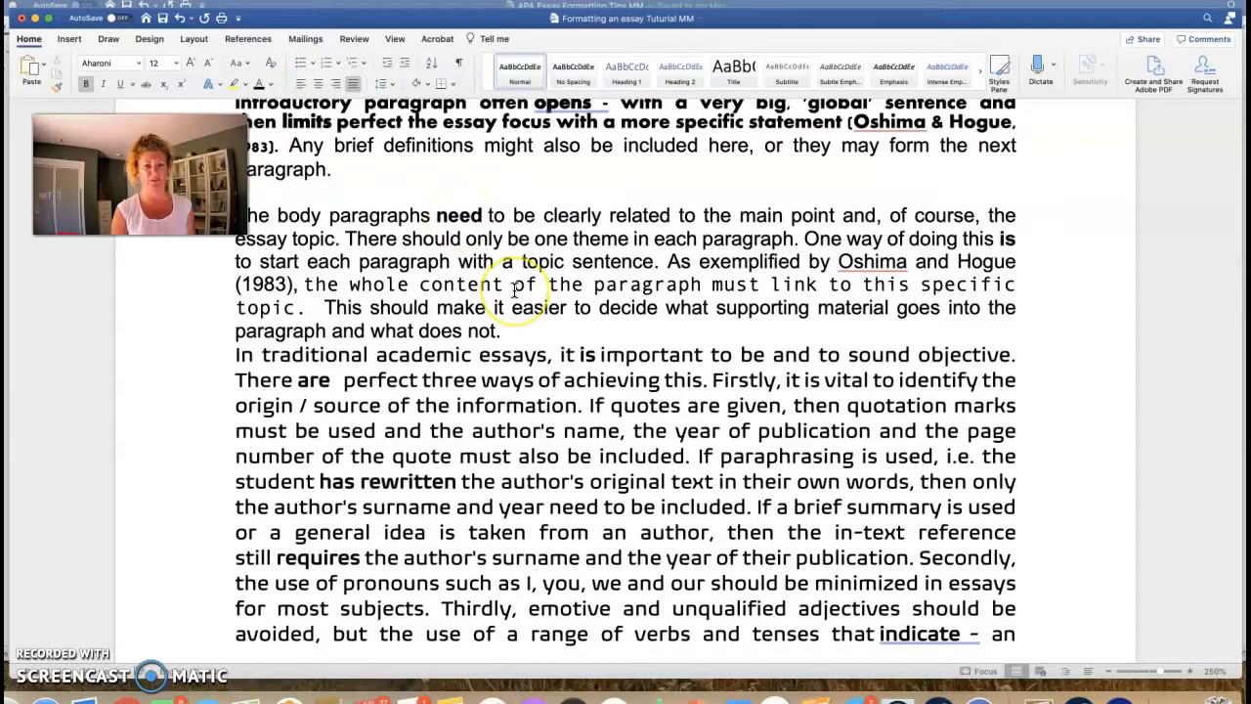
{"action": "scroll", "coordinate": [514, 290], "scroll_direction": "down", "scroll_amount": 12}
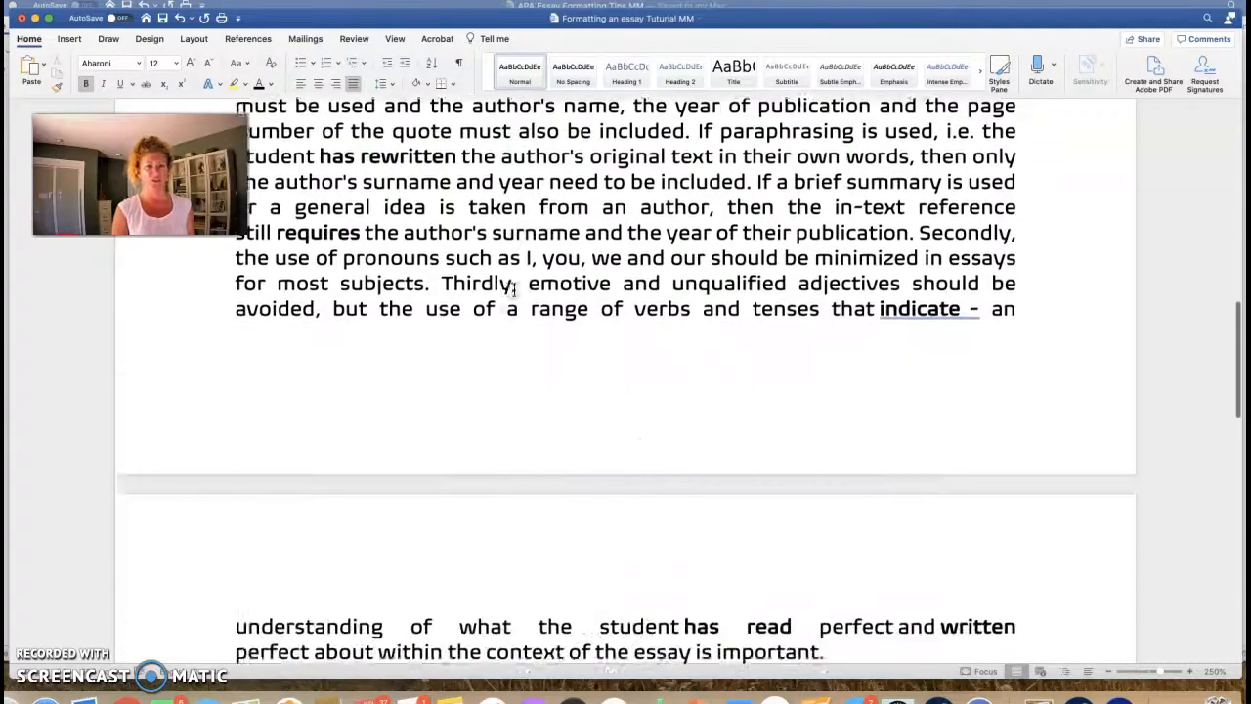
{"action": "scroll", "coordinate": [514, 289], "scroll_direction": "down", "scroll_amount": 7}
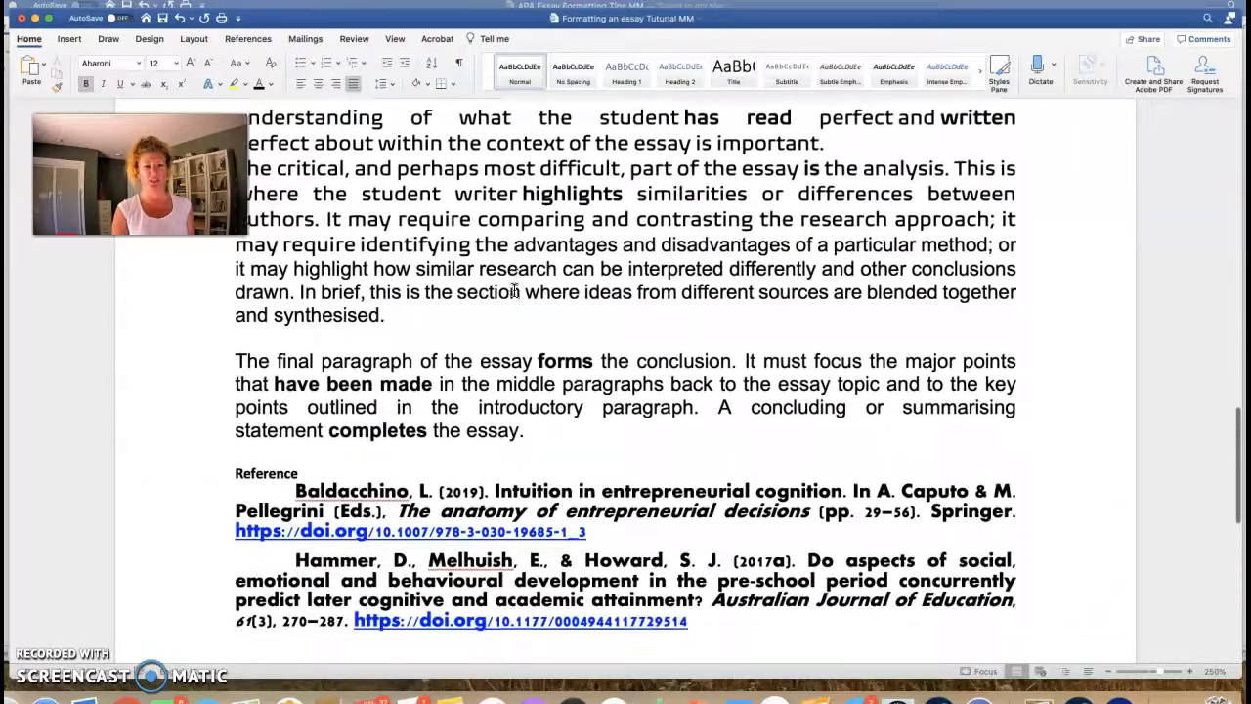
{"action": "scroll", "coordinate": [515, 289], "scroll_direction": "up", "scroll_amount": 1}
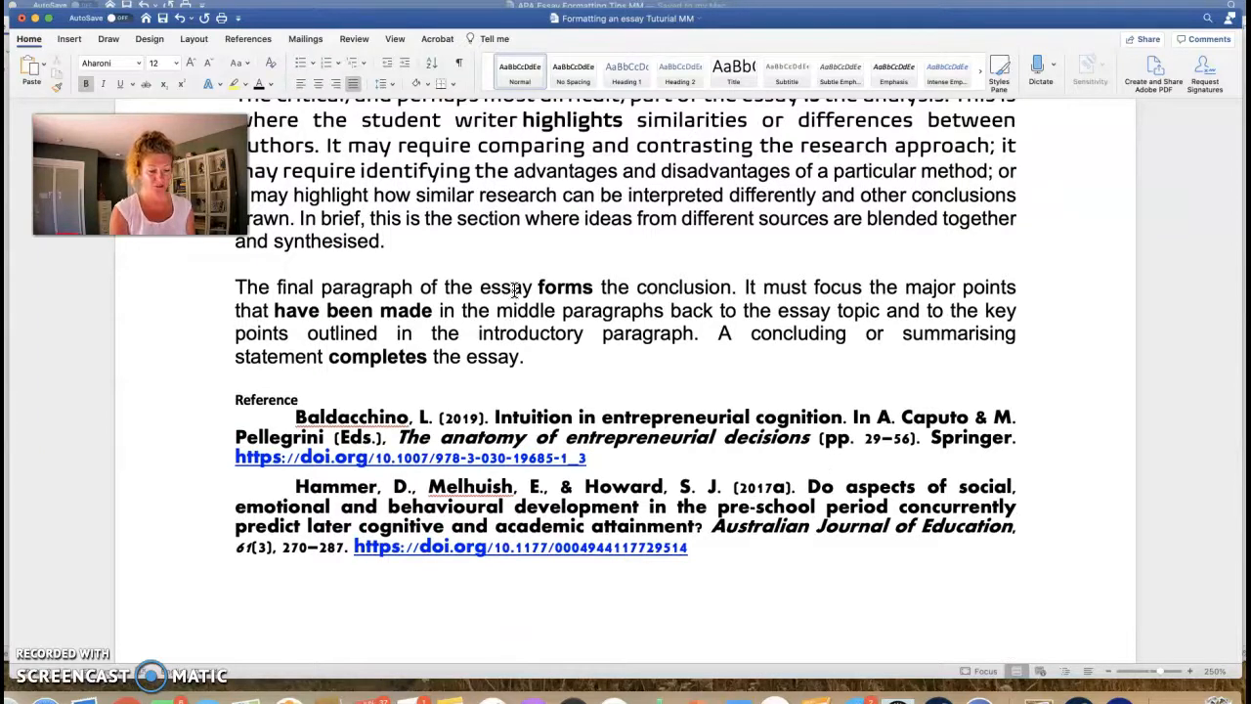
{"action": "key", "text": "super+a"}
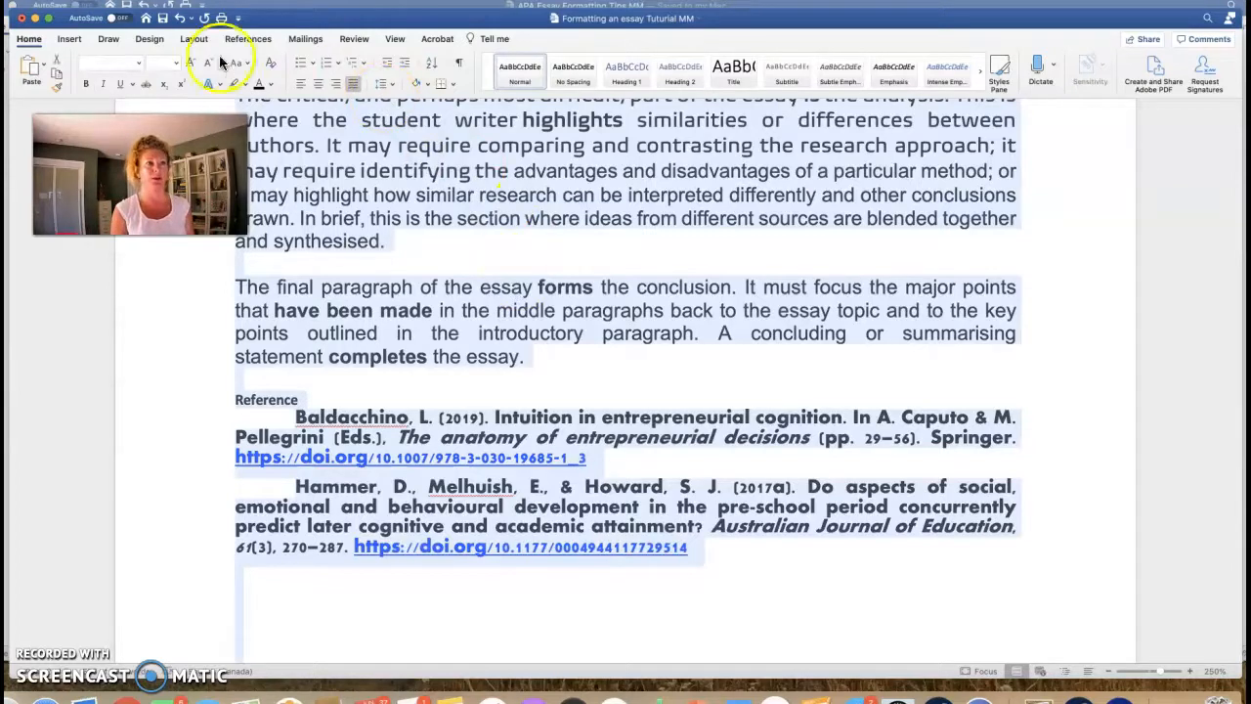
Step: Set all essay text to Calibri (Body) at 11 pt, not bold, then deselect
{"action": "left_click", "coordinate": [137, 64]}
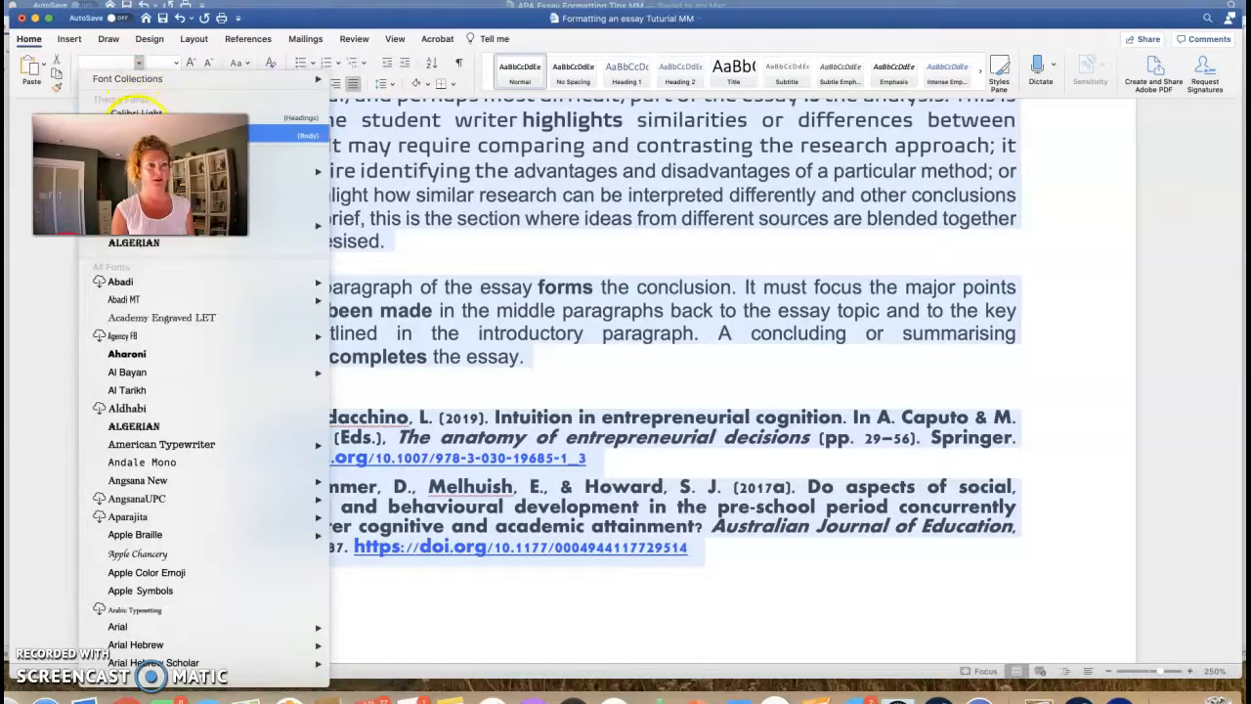
{"action": "left_click", "coordinate": [147, 135]}
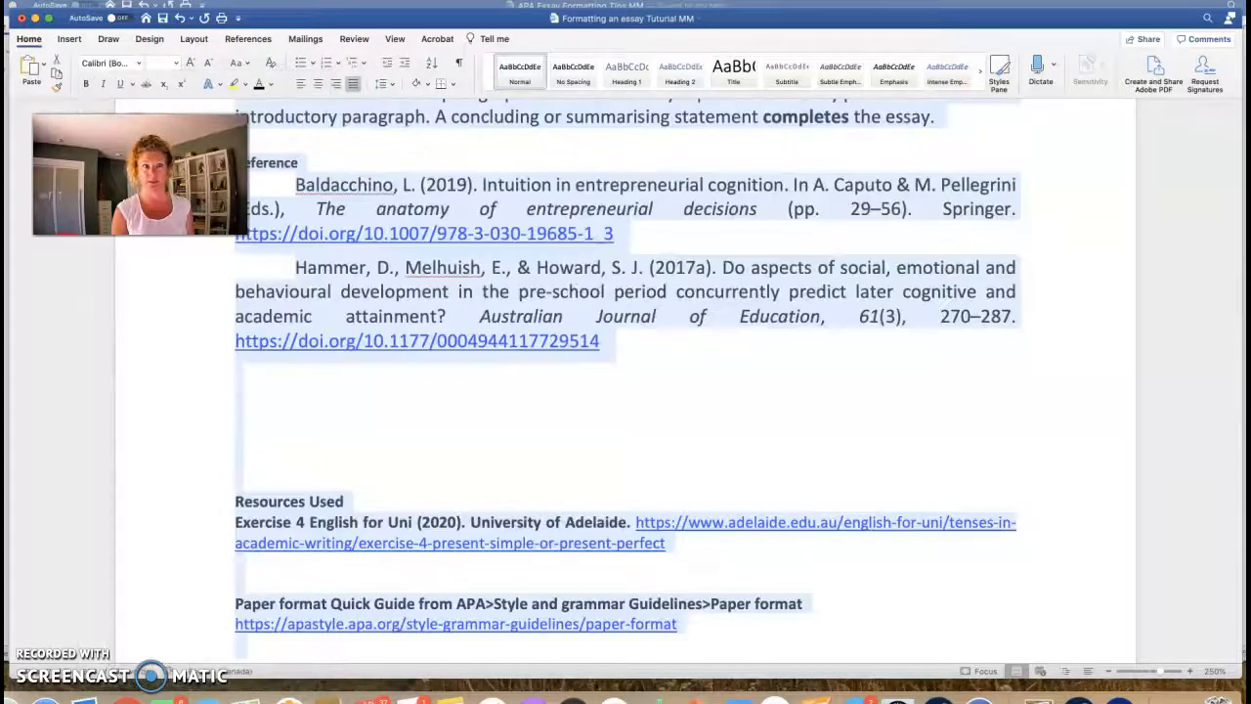
{"action": "left_click", "coordinate": [176, 64]}
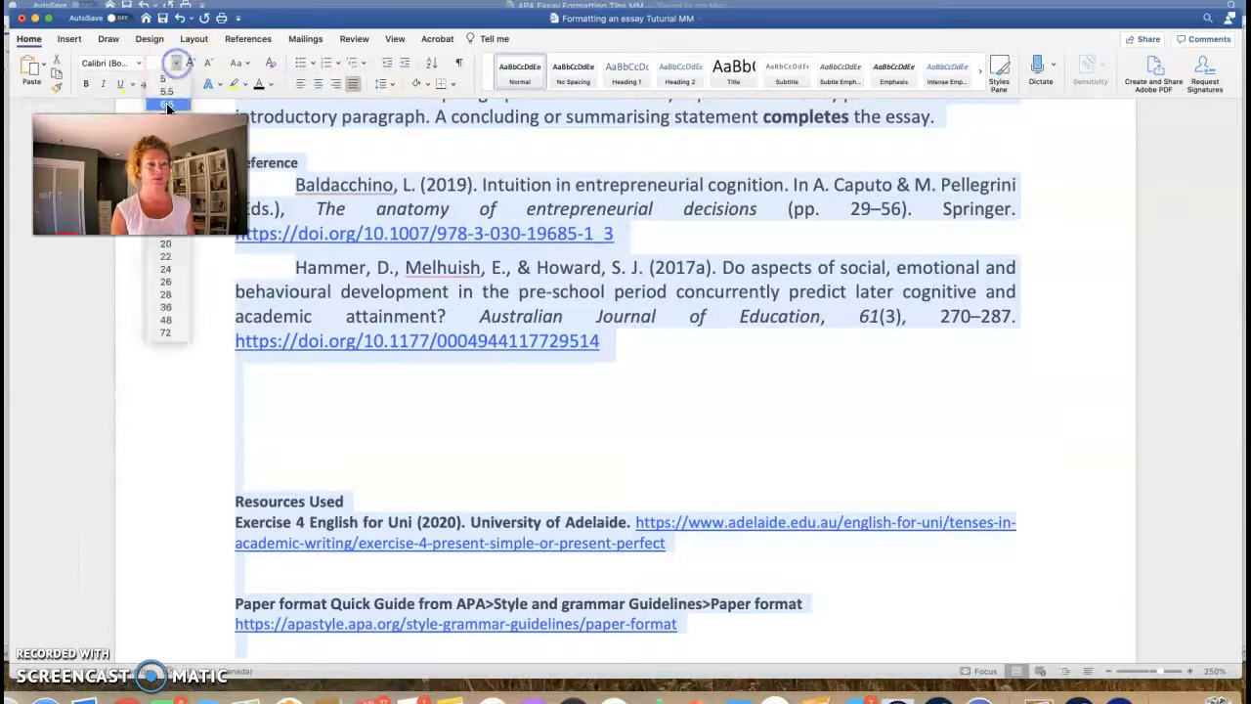
{"action": "left_click", "coordinate": [166, 180]}
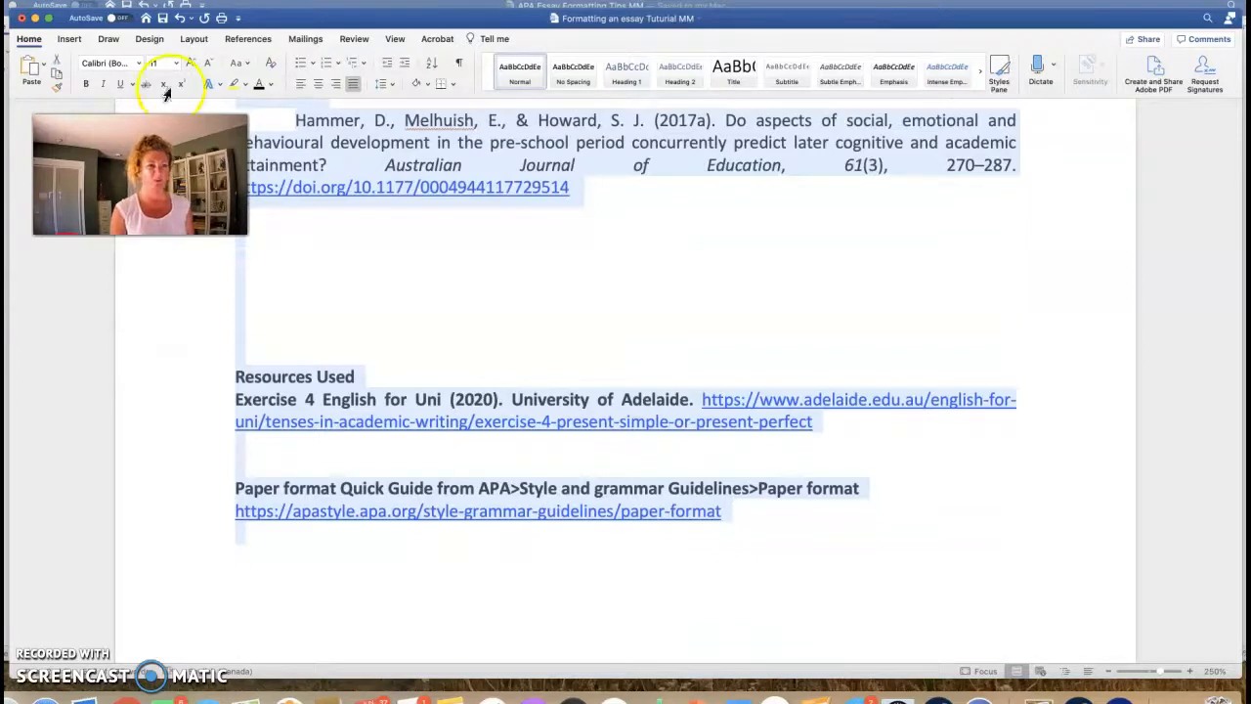
{"action": "left_click", "coordinate": [86, 84]}
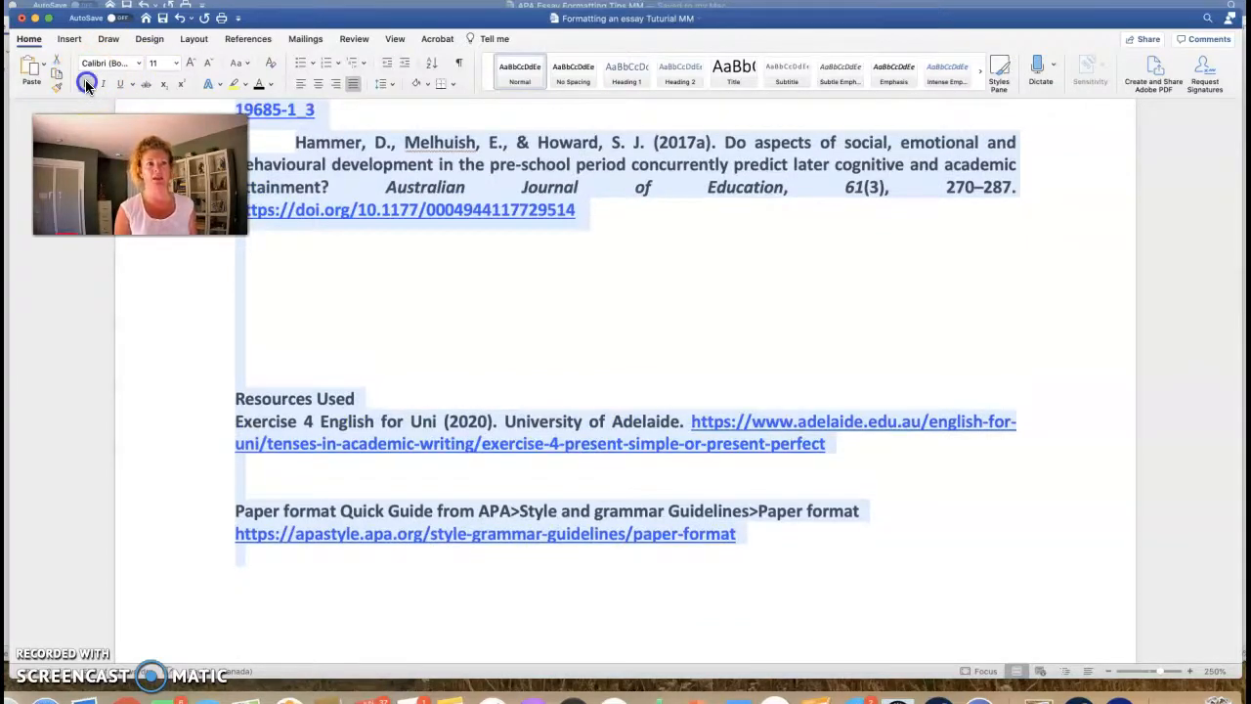
{"action": "left_click", "coordinate": [86, 84]}
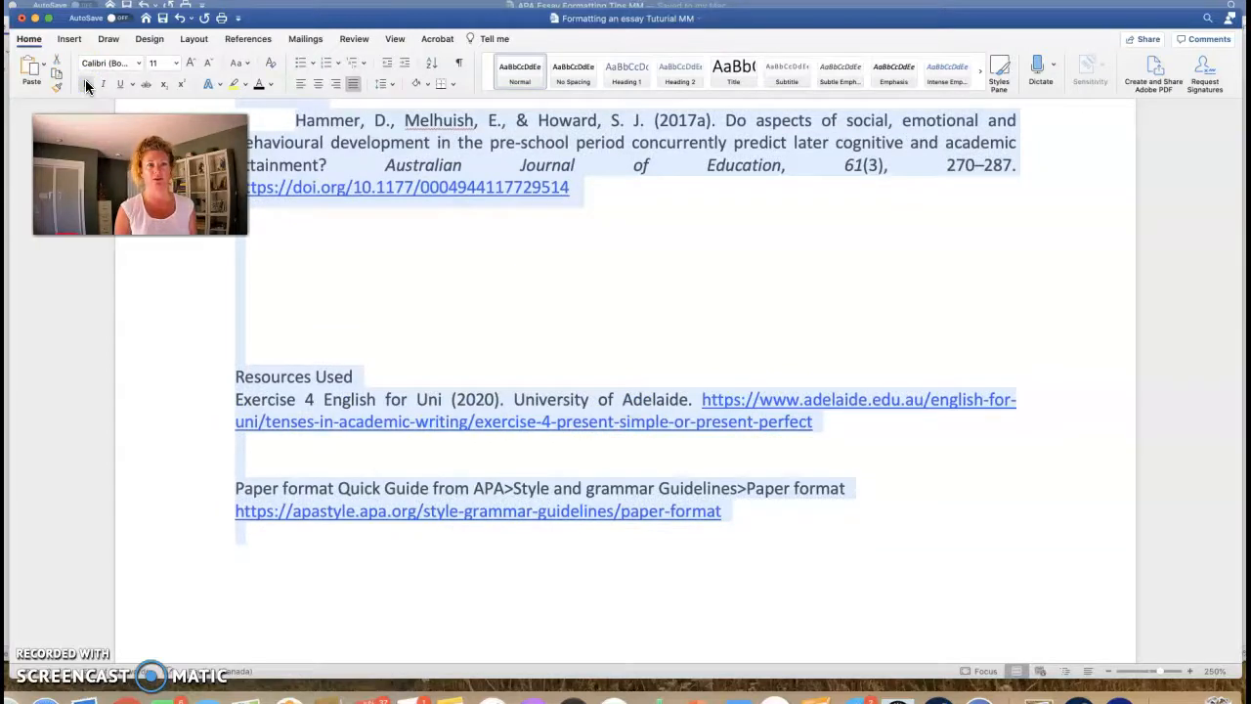
{"action": "left_click", "coordinate": [473, 329]}
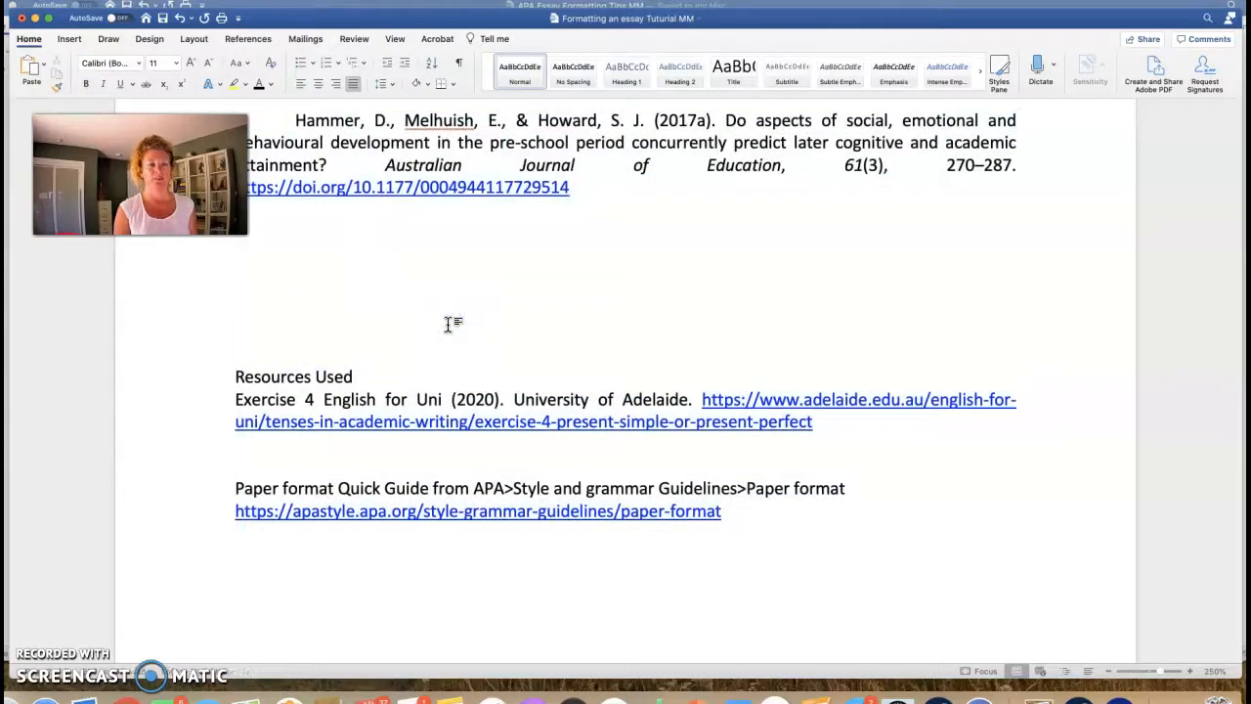
{"action": "scroll", "coordinate": [449, 322], "scroll_direction": "up", "scroll_amount": 3}
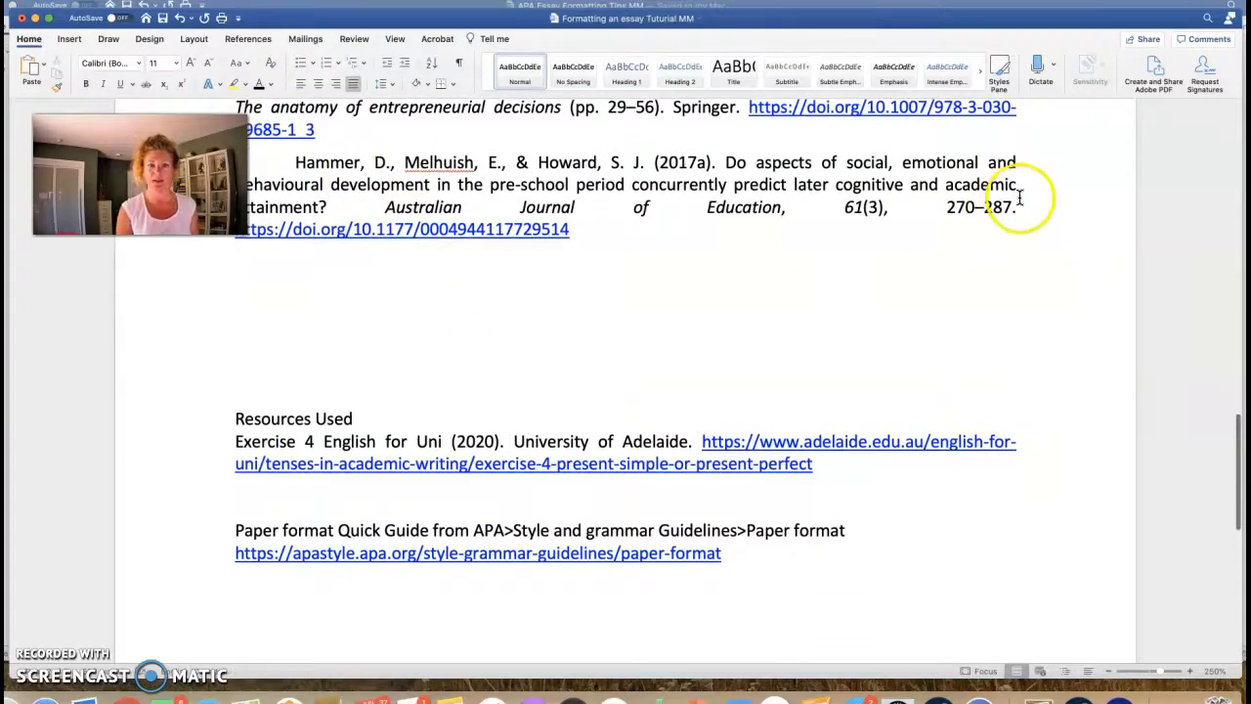
Step: Review the reformatted essay, return to the top and press Cmd+A to select everything
{"action": "scroll", "coordinate": [1023, 182], "scroll_direction": "up", "scroll_amount": 15}
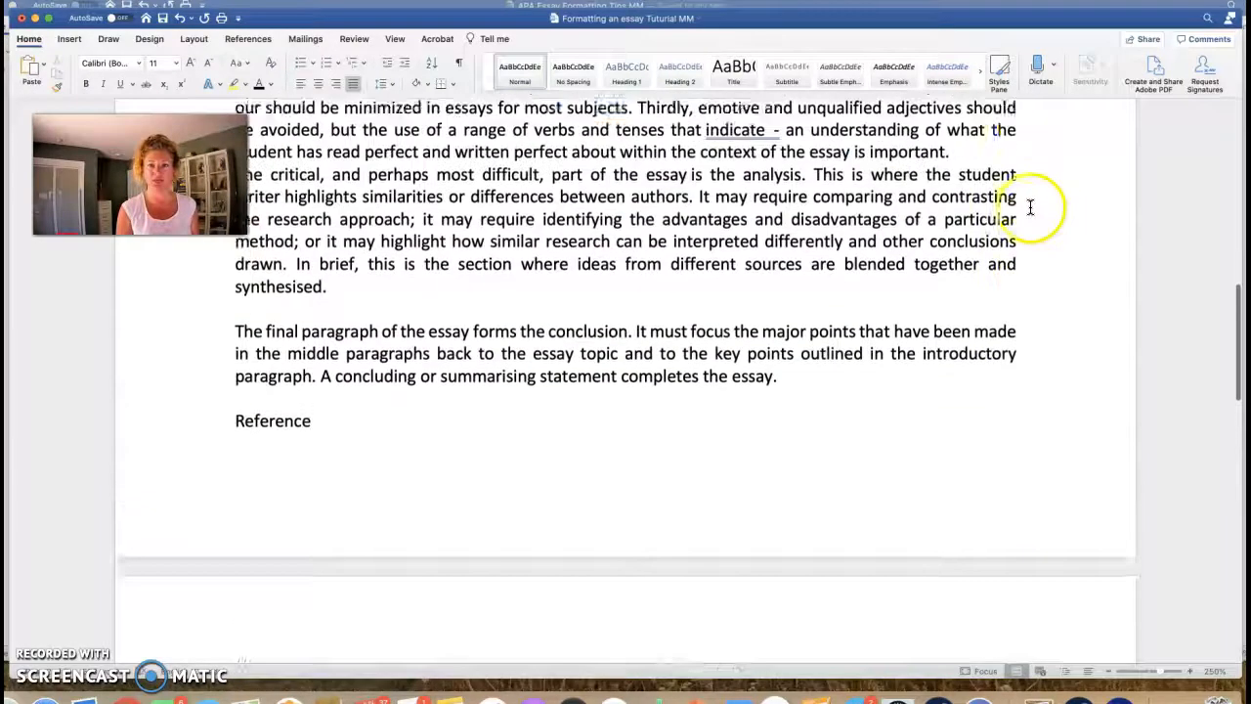
{"action": "scroll", "coordinate": [1026, 212], "scroll_direction": "up", "scroll_amount": 2}
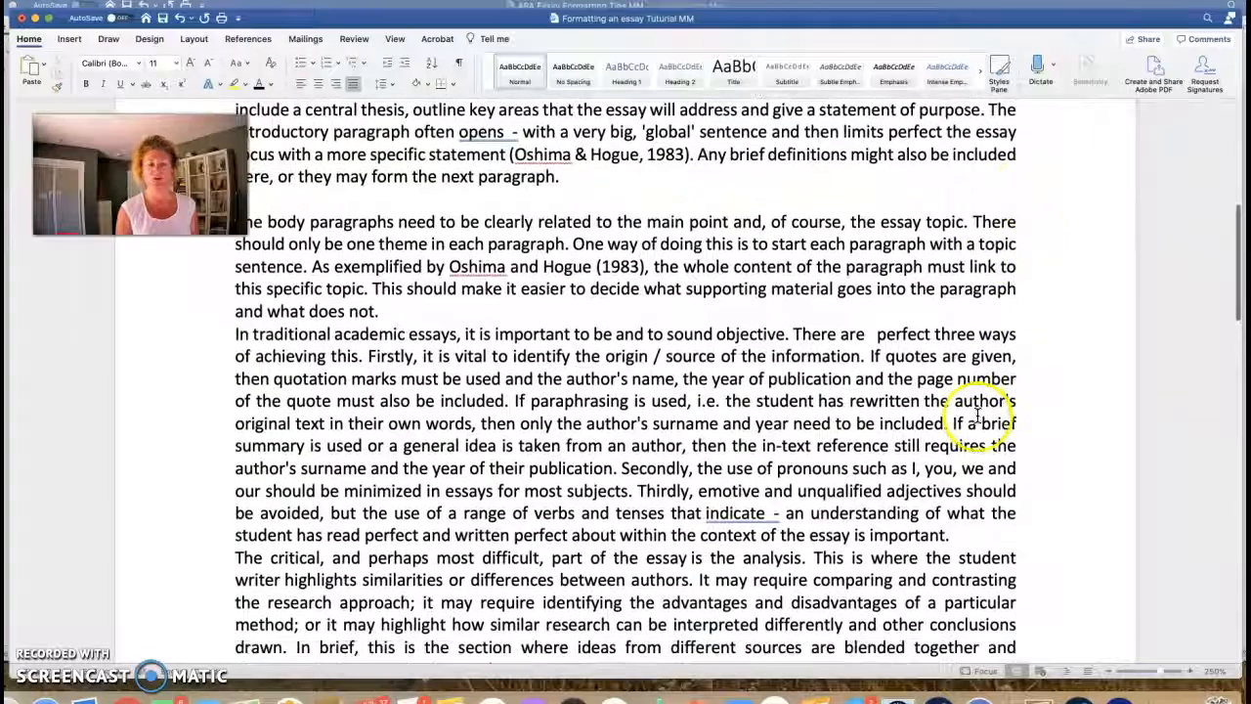
{"action": "scroll", "coordinate": [827, 442], "scroll_direction": "down", "scroll_amount": 8}
{"action": "scroll", "coordinate": [830, 444], "scroll_direction": "down", "scroll_amount": 7}
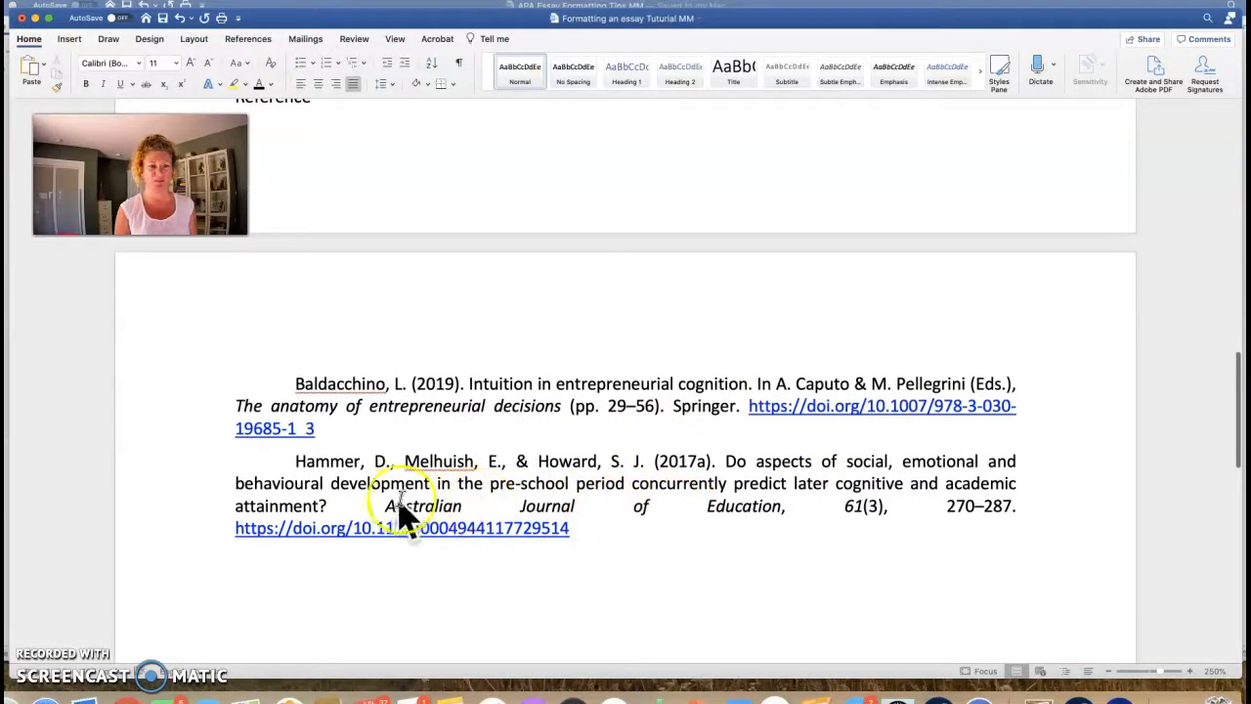
{"action": "scroll", "coordinate": [567, 458], "scroll_direction": "up", "scroll_amount": 17}
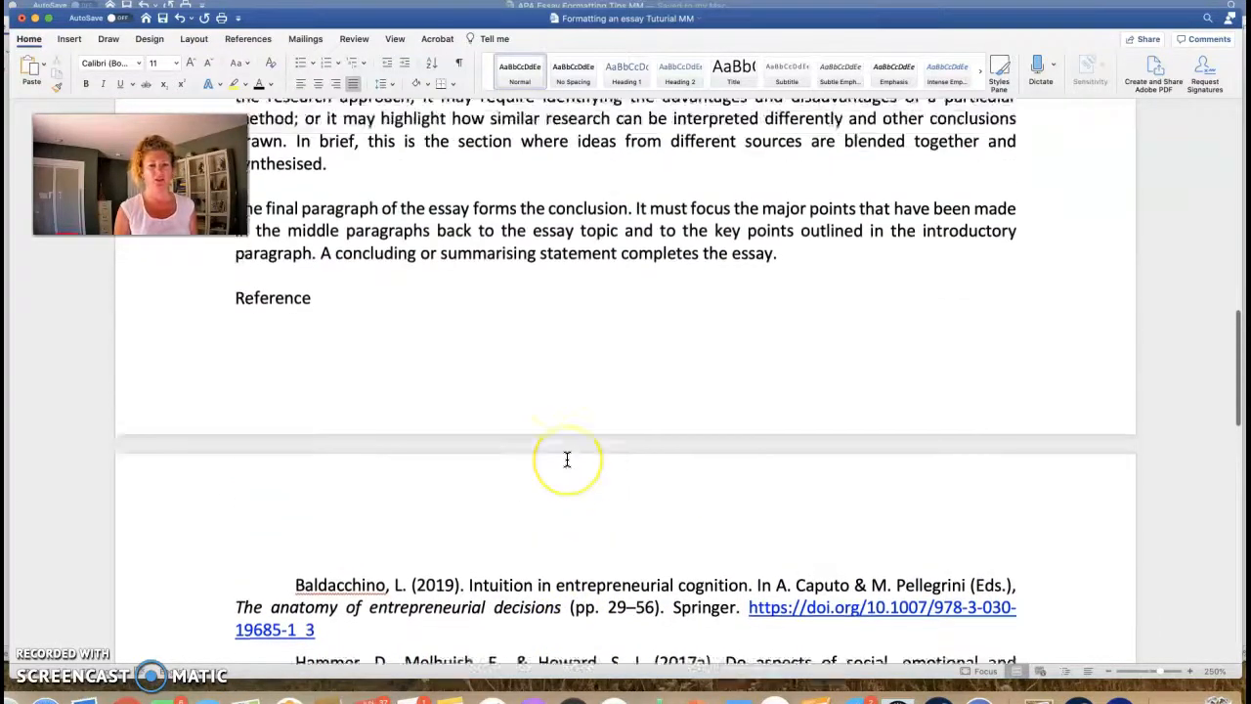
{"action": "scroll", "coordinate": [566, 459], "scroll_direction": "up", "scroll_amount": 8}
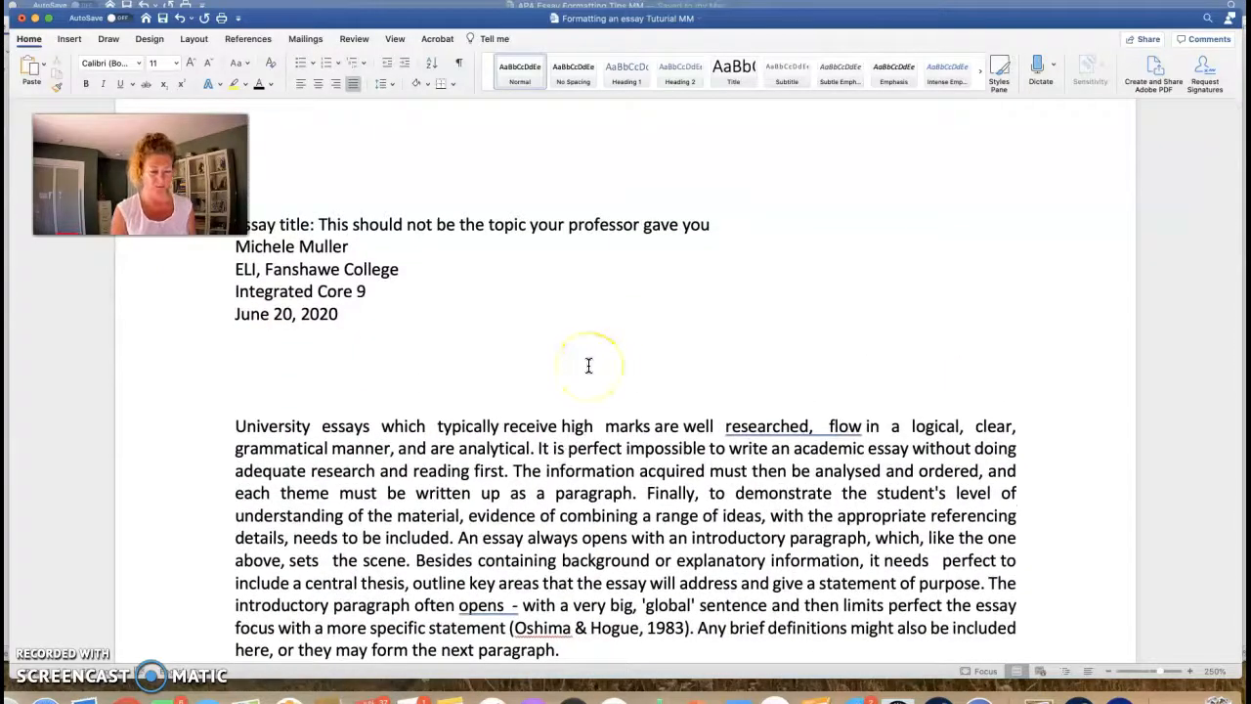
{"action": "key", "text": "super+a"}
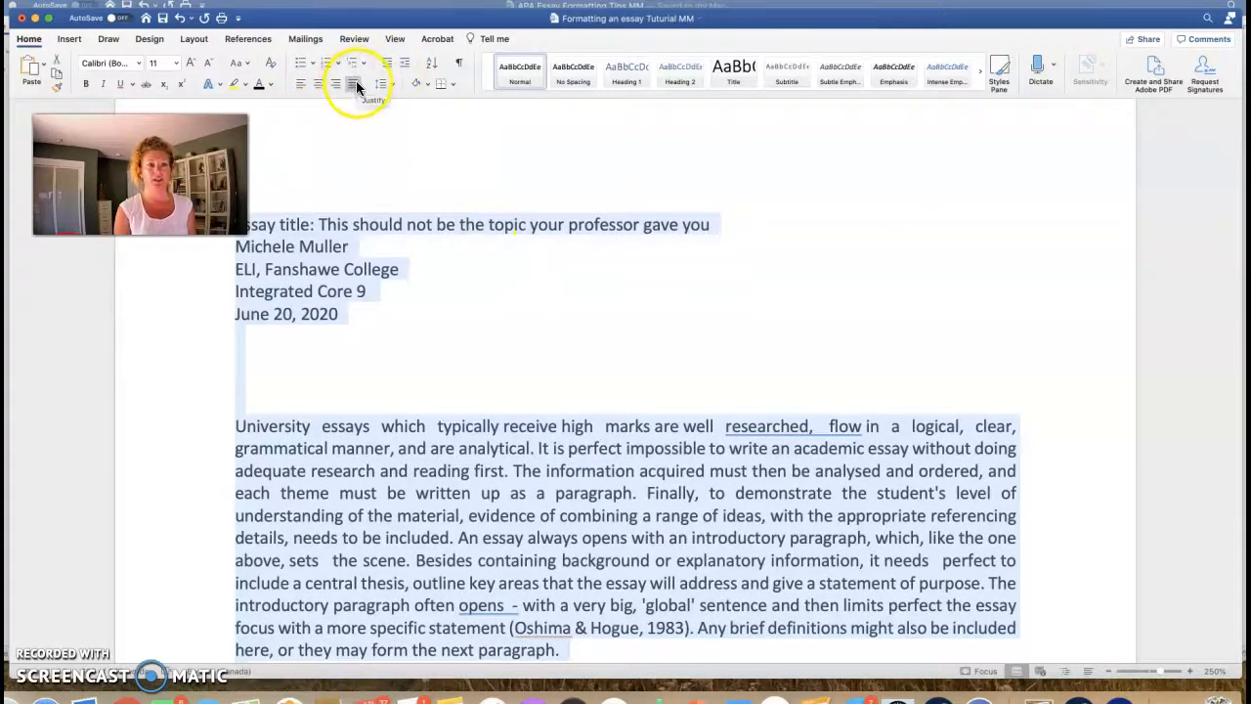
Step: Left-align the whole essay instead of justifying and review the result
{"action": "left_click", "coordinate": [303, 84]}
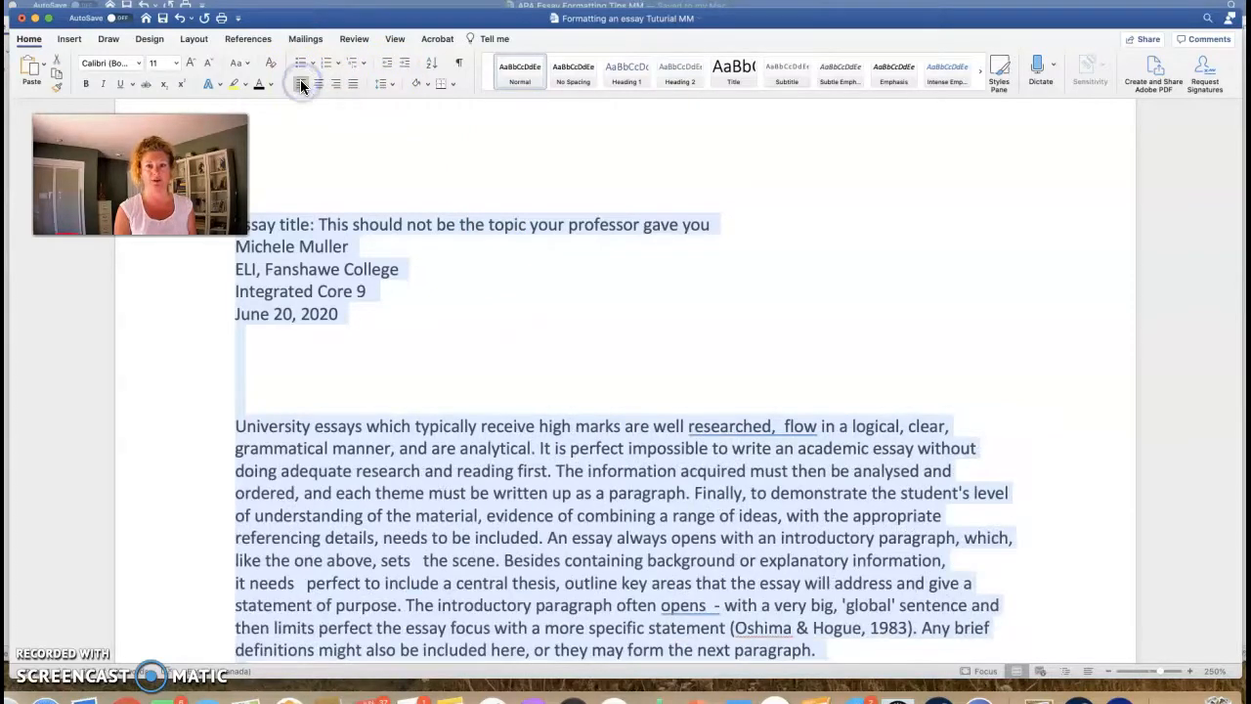
{"action": "left_click", "coordinate": [541, 300]}
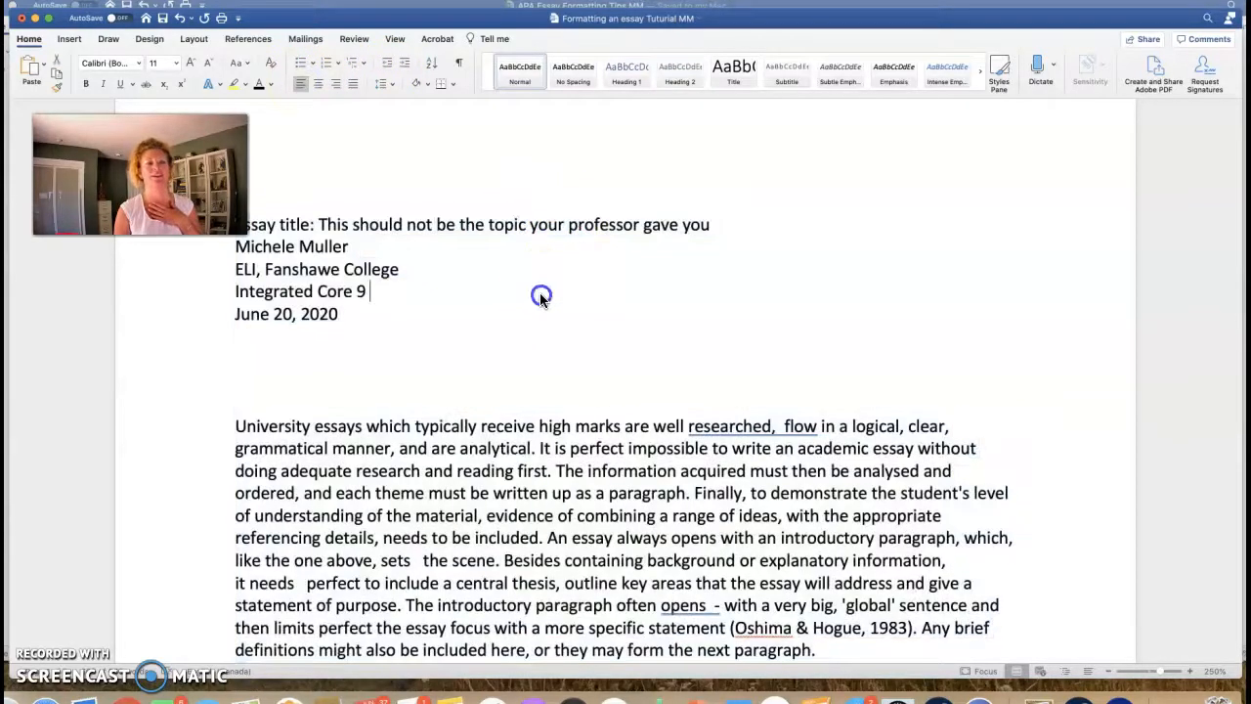
{"action": "scroll", "coordinate": [557, 291], "scroll_direction": "down", "scroll_amount": 2}
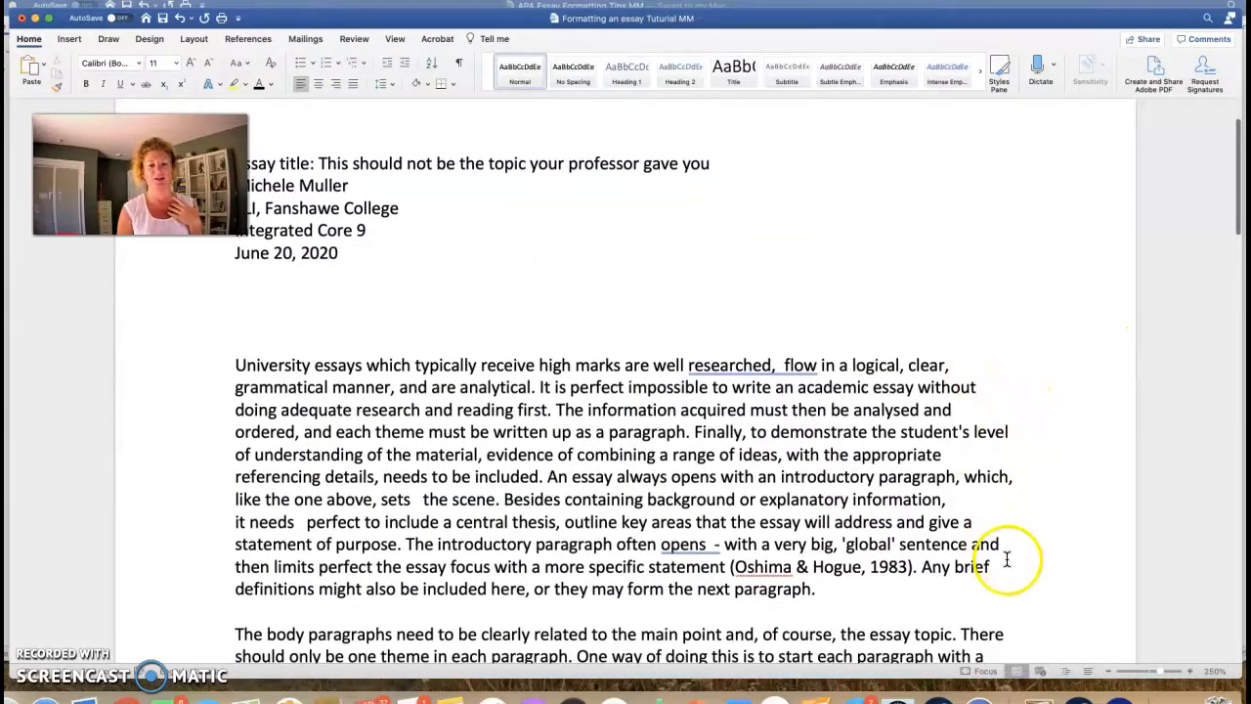
{"action": "scroll", "coordinate": [724, 450], "scroll_direction": "down", "scroll_amount": 10}
{"action": "scroll", "coordinate": [731, 444], "scroll_direction": "down", "scroll_amount": 10}
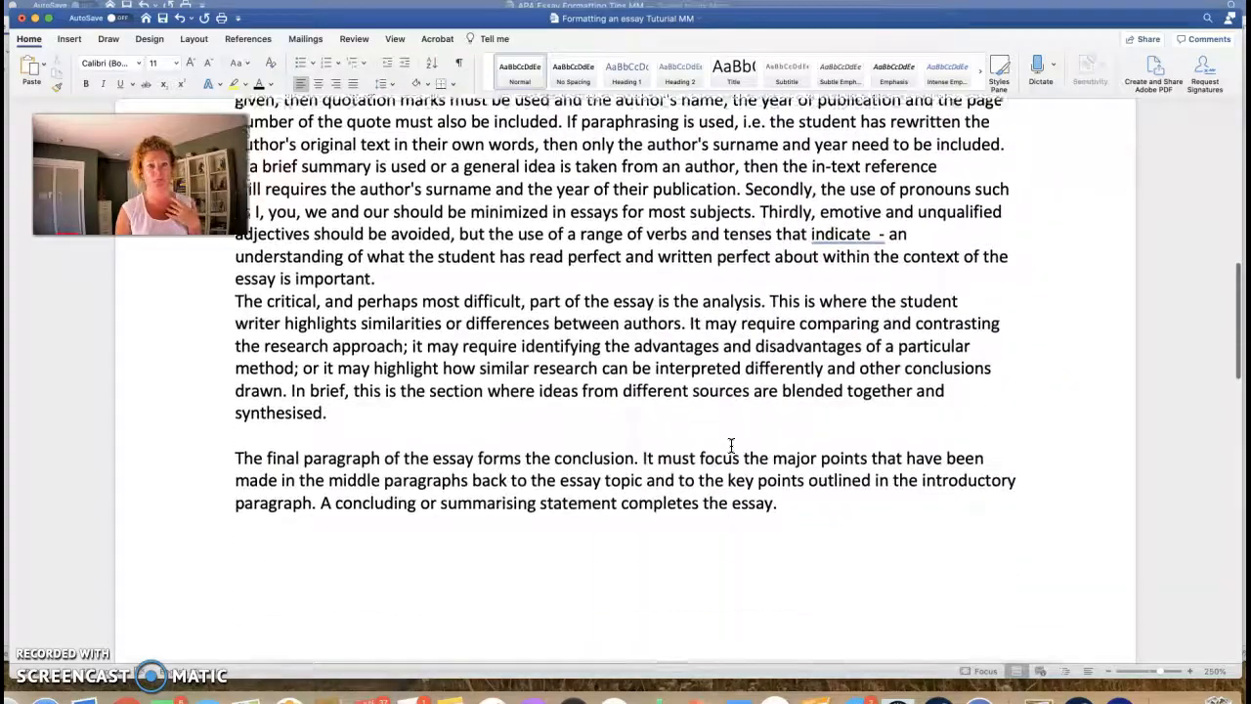
{"action": "scroll", "coordinate": [729, 457], "scroll_direction": "up", "scroll_amount": 3}
{"action": "scroll", "coordinate": [728, 457], "scroll_direction": "down", "scroll_amount": 15}
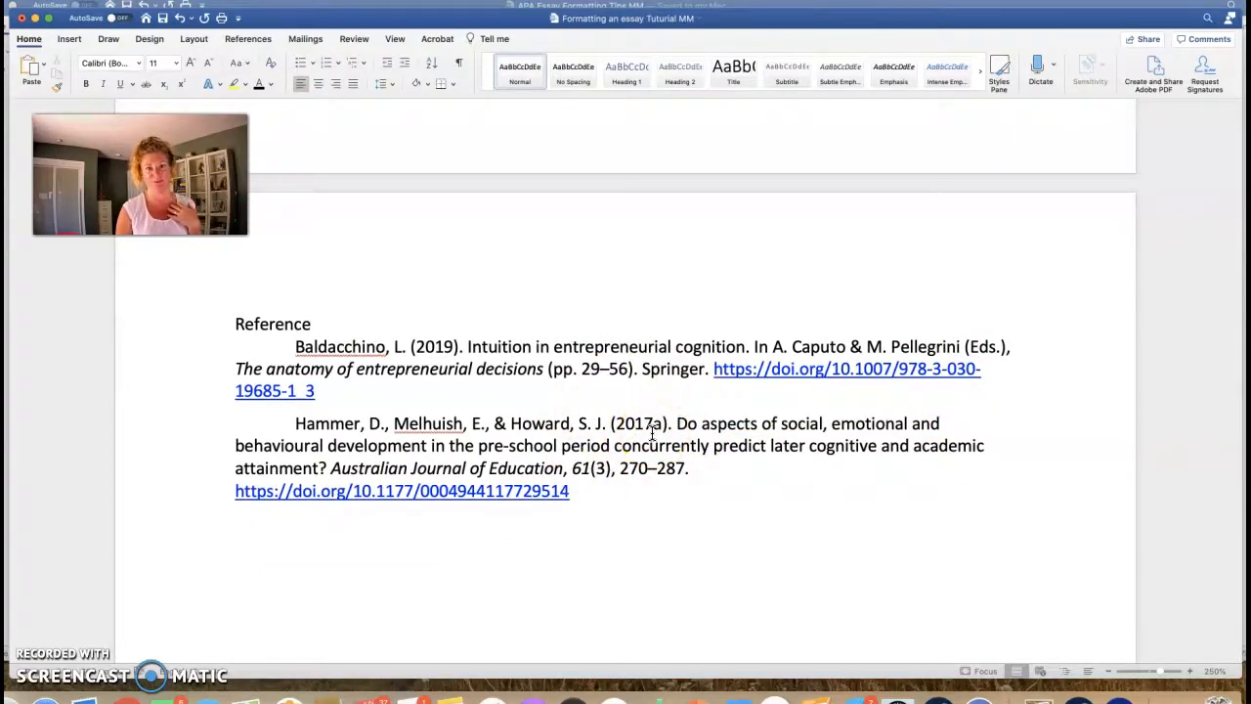
{"action": "scroll", "coordinate": [652, 433], "scroll_direction": "up", "scroll_amount": 15}
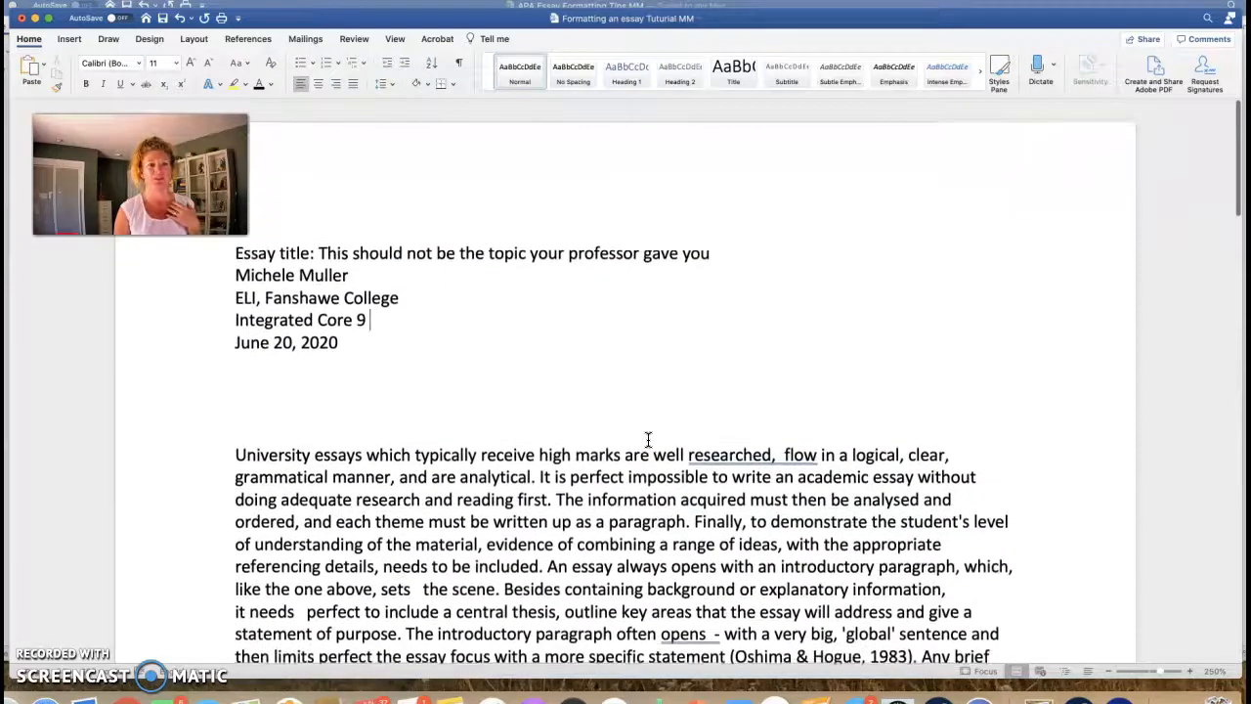
Step: Bring the APA Essay Formatting Tips document forward at its sample title page
{"action": "left_click", "coordinate": [177, 375]}
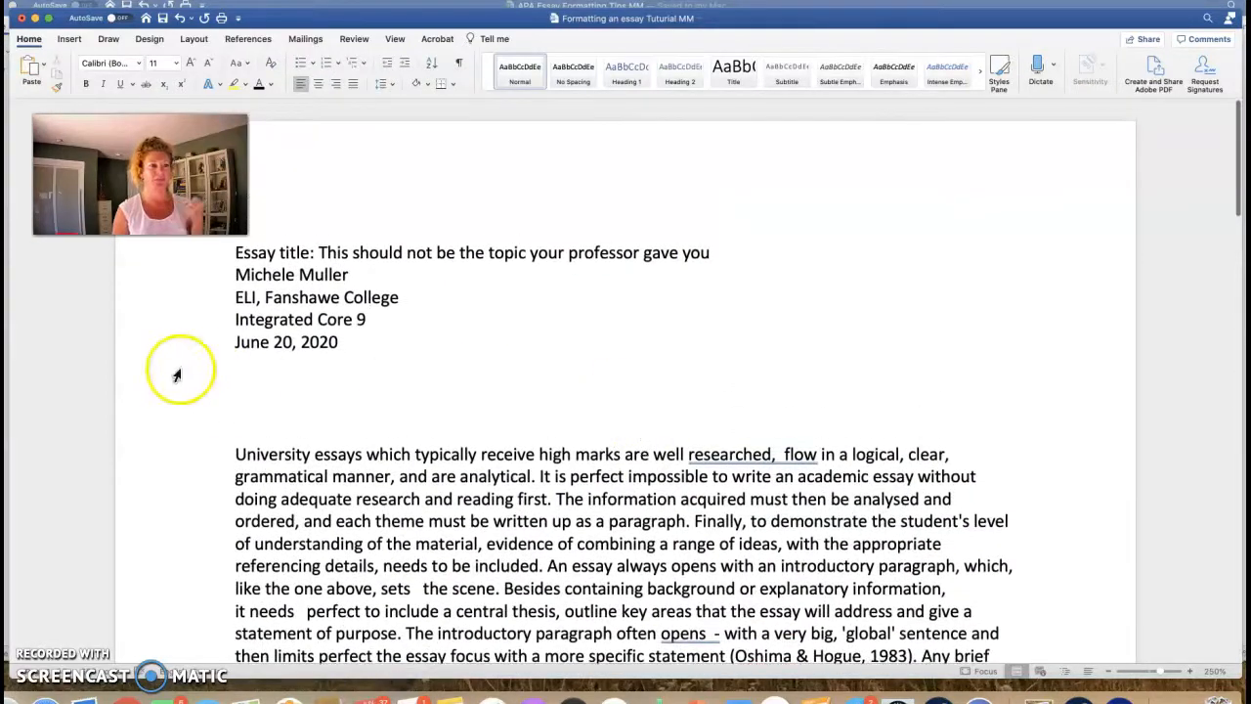
{"action": "scroll", "coordinate": [553, 430], "scroll_direction": "down", "scroll_amount": 2}
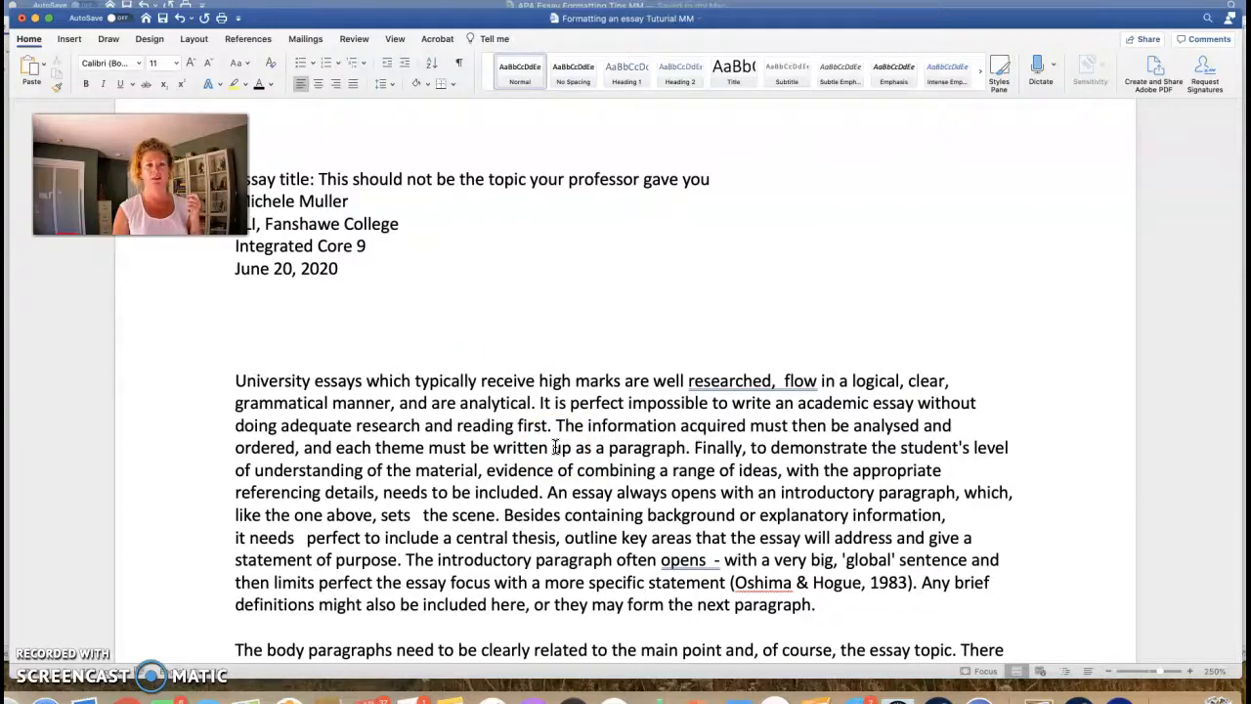
{"action": "left_click", "coordinate": [6, 375]}
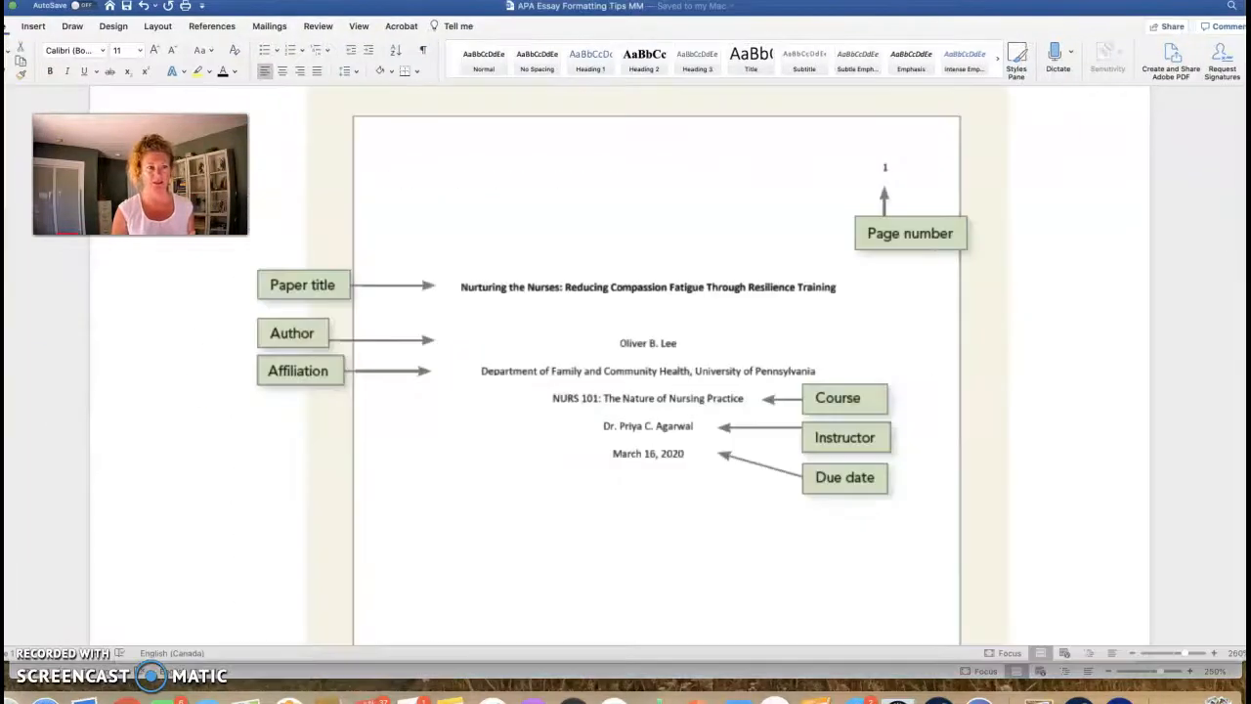
Step: Read down to the Paragraph Indentation guidance in the tips, then return to the essay
{"action": "scroll", "coordinate": [567, 420], "scroll_direction": "down", "scroll_amount": 10}
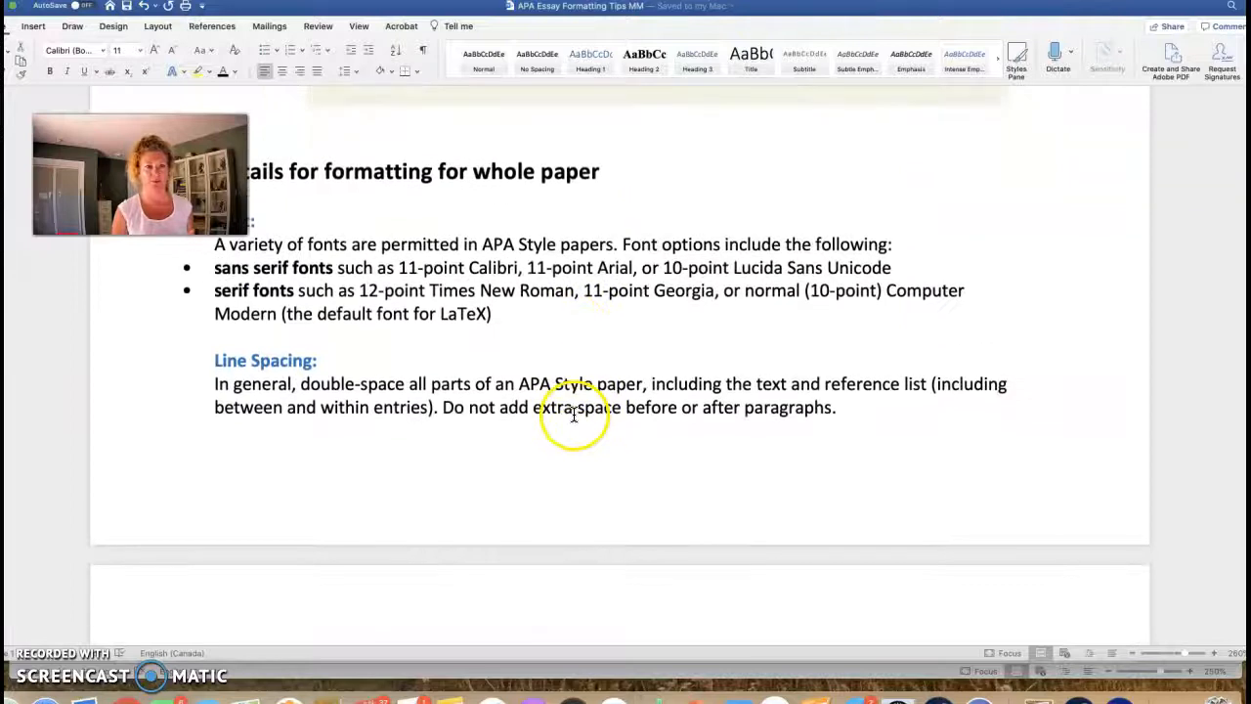
{"action": "scroll", "coordinate": [606, 337], "scroll_direction": "down", "scroll_amount": 2}
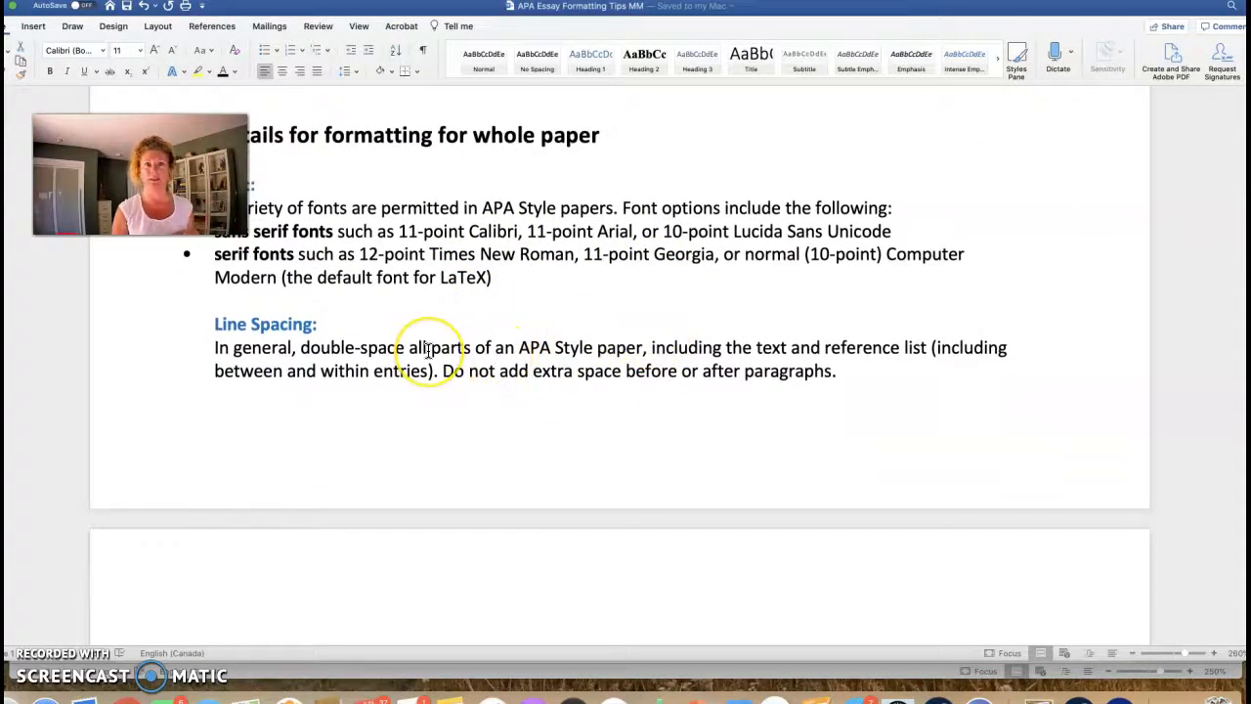
{"action": "scroll", "coordinate": [420, 369], "scroll_direction": "down", "scroll_amount": 3}
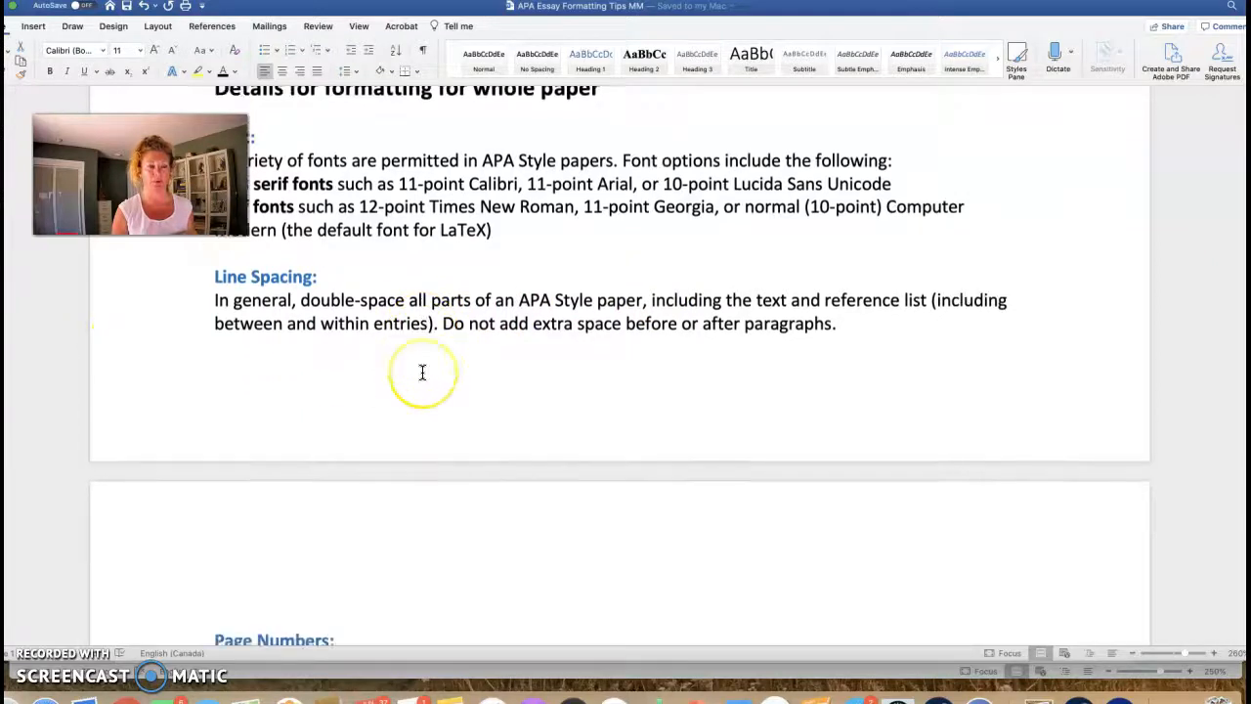
{"action": "scroll", "coordinate": [422, 371], "scroll_direction": "down", "scroll_amount": 6}
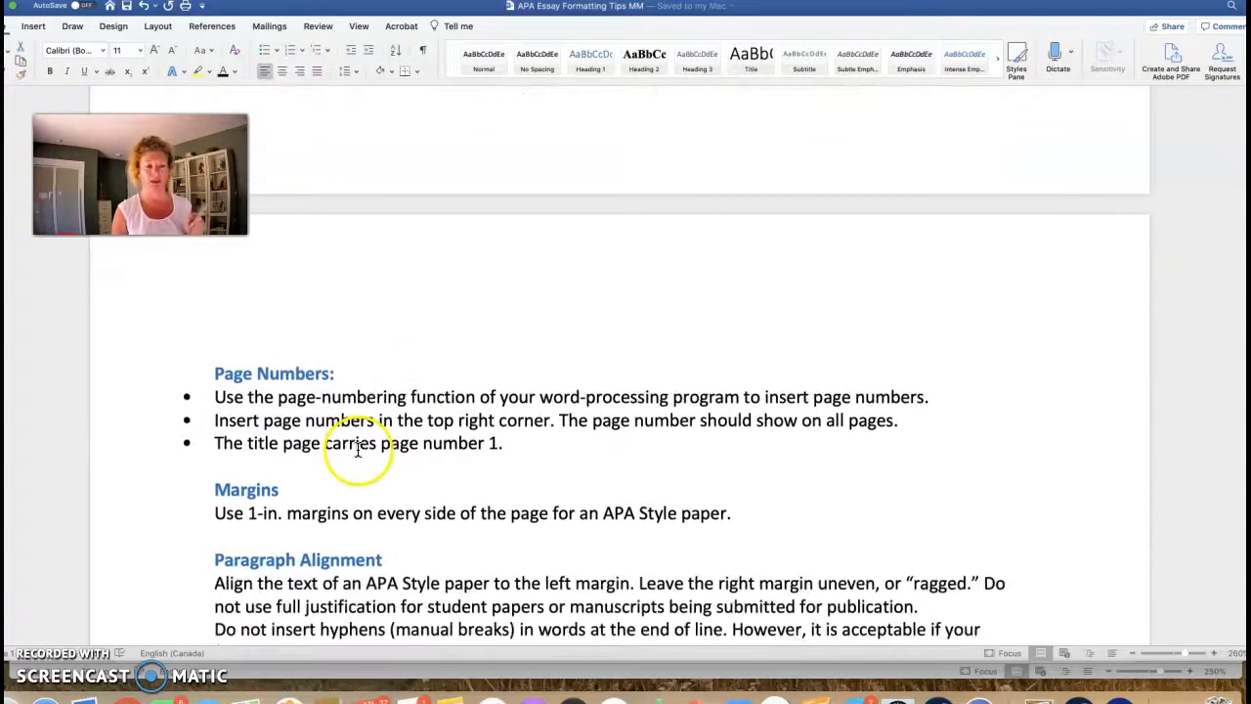
{"action": "scroll", "coordinate": [359, 450], "scroll_direction": "down", "scroll_amount": 5}
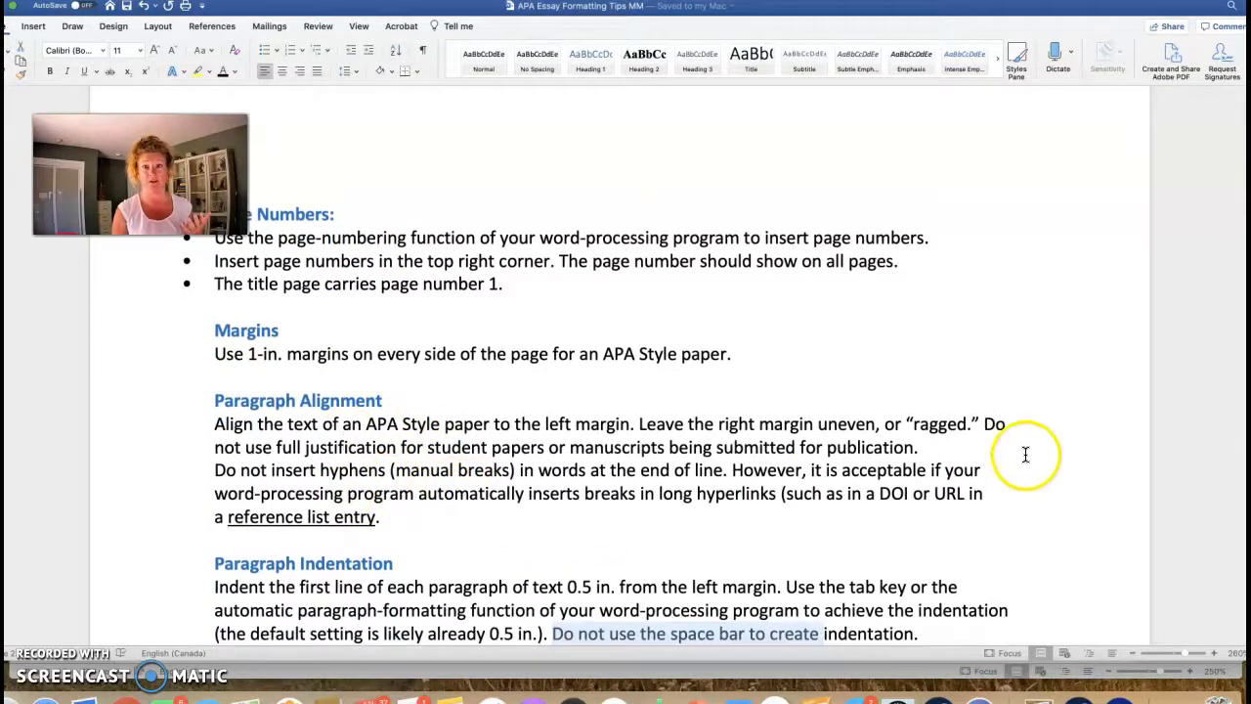
{"action": "scroll", "coordinate": [922, 439], "scroll_direction": "down", "scroll_amount": 4}
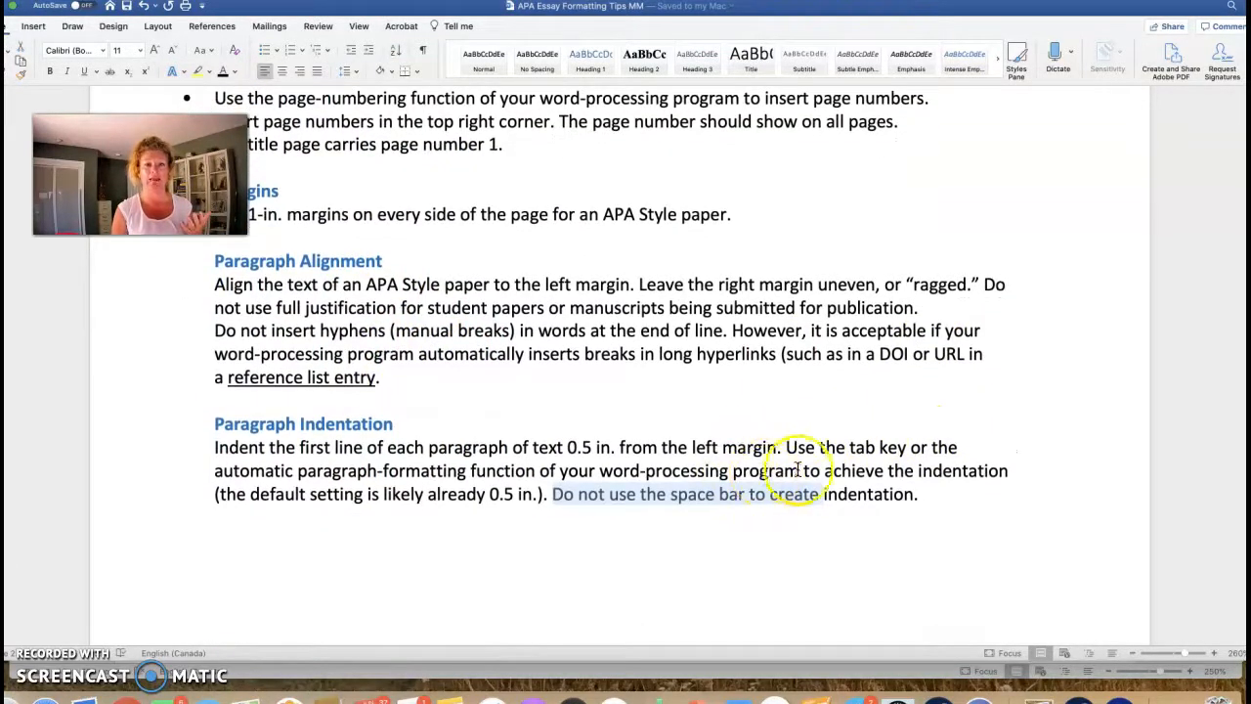
{"action": "left_click", "coordinate": [856, 675]}
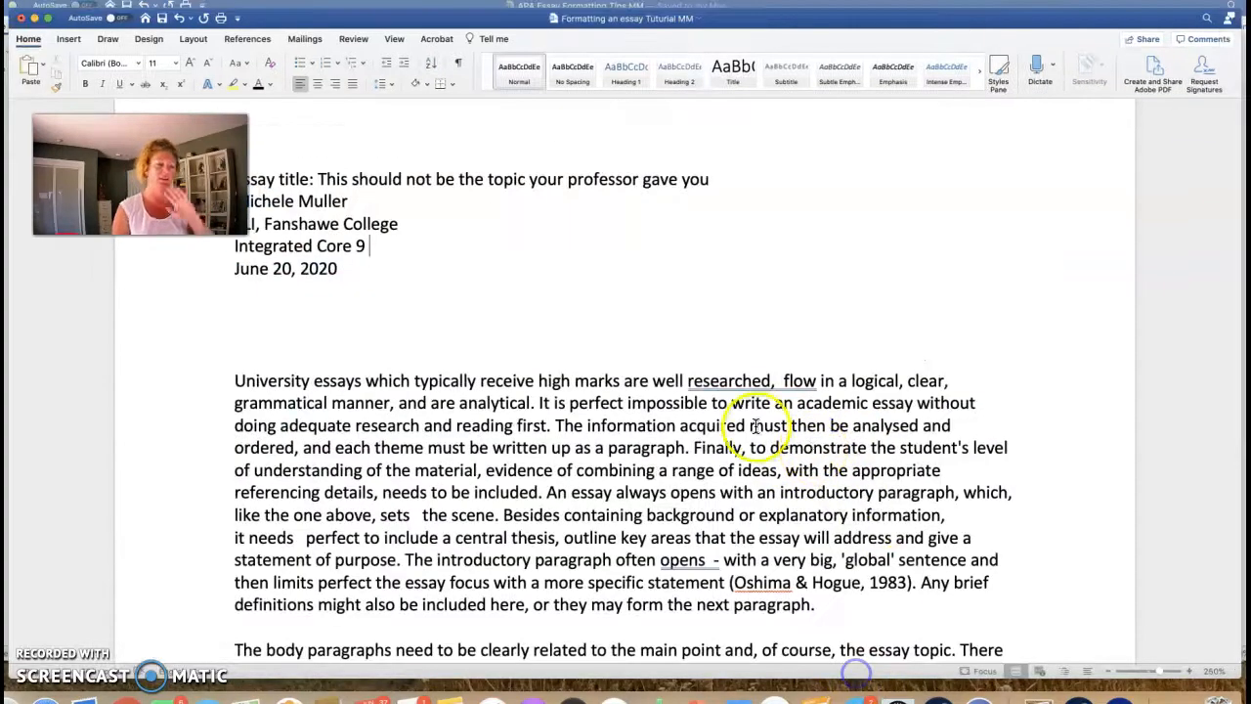
Step: Indent the introduction and body paragraphs' first lines and add a blank line after the body paragraph
{"action": "left_click", "coordinate": [235, 379]}
{"action": "key", "text": "Tab"}
{"action": "scroll", "coordinate": [342, 383], "scroll_direction": "down", "scroll_amount": 5}
{"action": "left_click", "coordinate": [234, 483]}
{"action": "key", "text": "Tab"}
{"action": "scroll", "coordinate": [314, 482], "scroll_direction": "down", "scroll_amount": 8}
{"action": "scroll", "coordinate": [587, 304], "scroll_direction": "down", "scroll_amount": 1}
{"action": "left_click", "coordinate": [587, 303]}
{"action": "key", "text": "Return"}
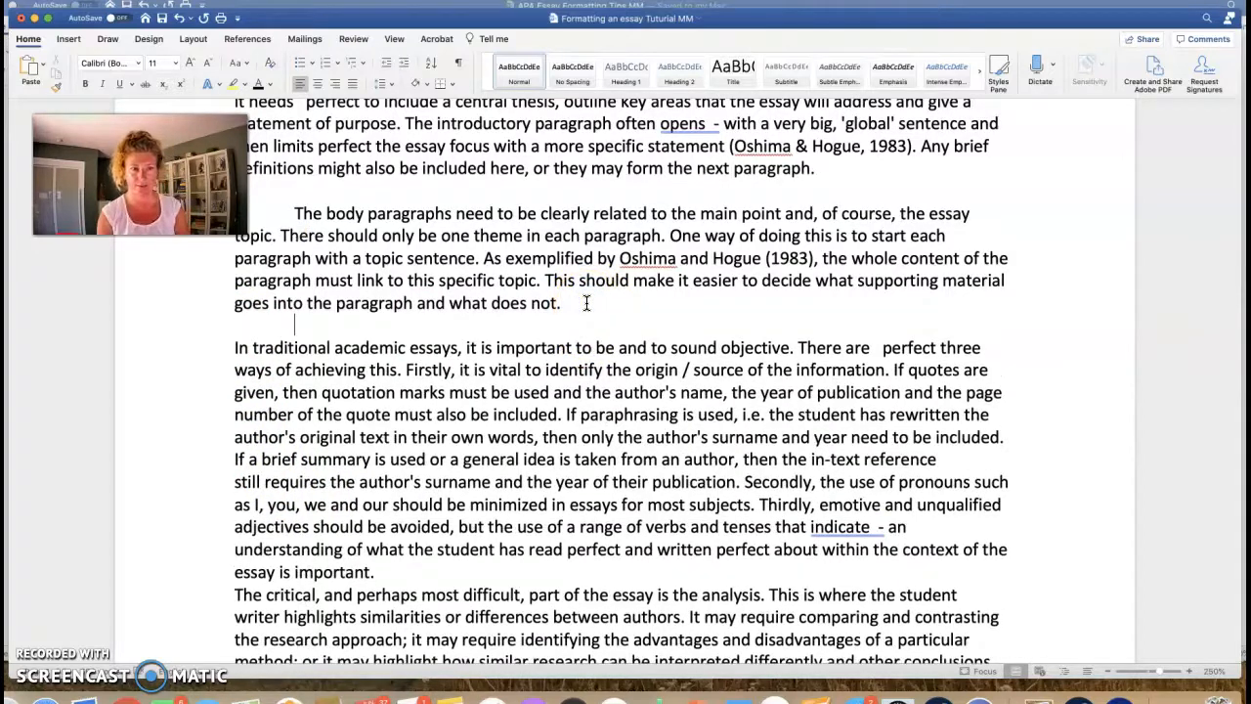
Step: Indent the 'In traditional', critical and final paragraphs, adding a blank line before the critical one
{"action": "left_click", "coordinate": [234, 347]}
{"action": "key", "text": "Tab"}
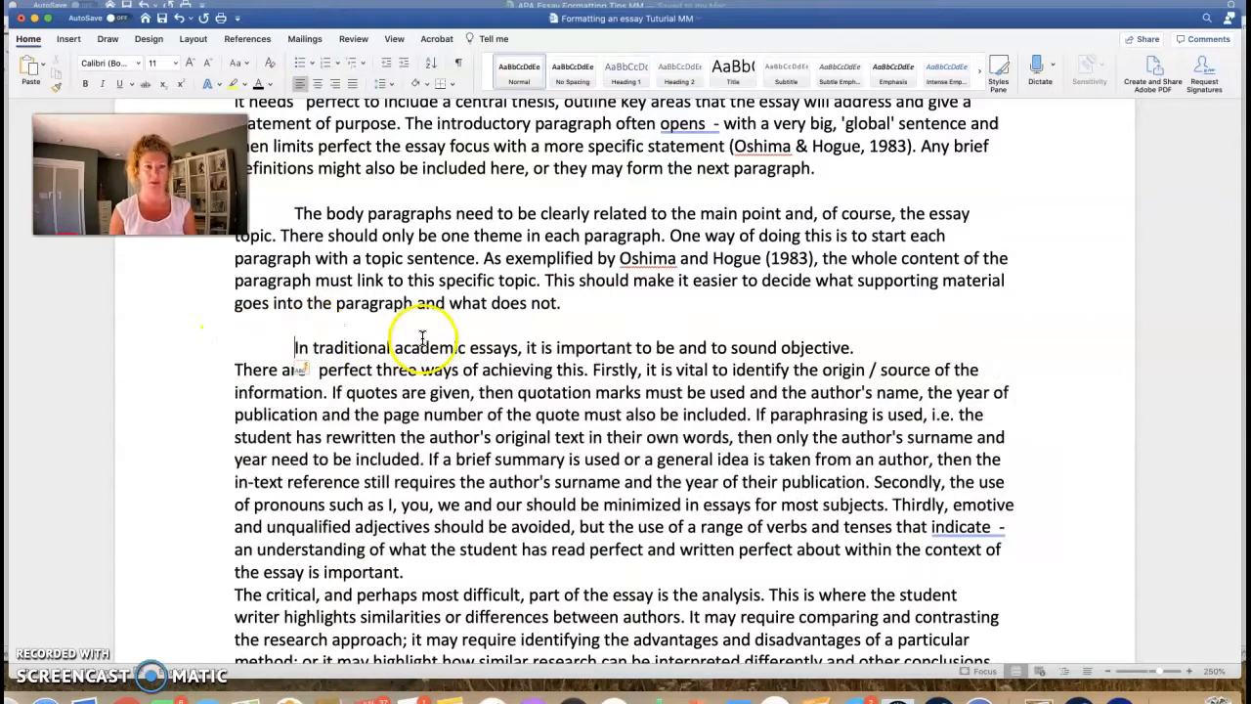
{"action": "scroll", "coordinate": [416, 338], "scroll_direction": "down", "scroll_amount": 5}
{"action": "left_click", "coordinate": [428, 437]}
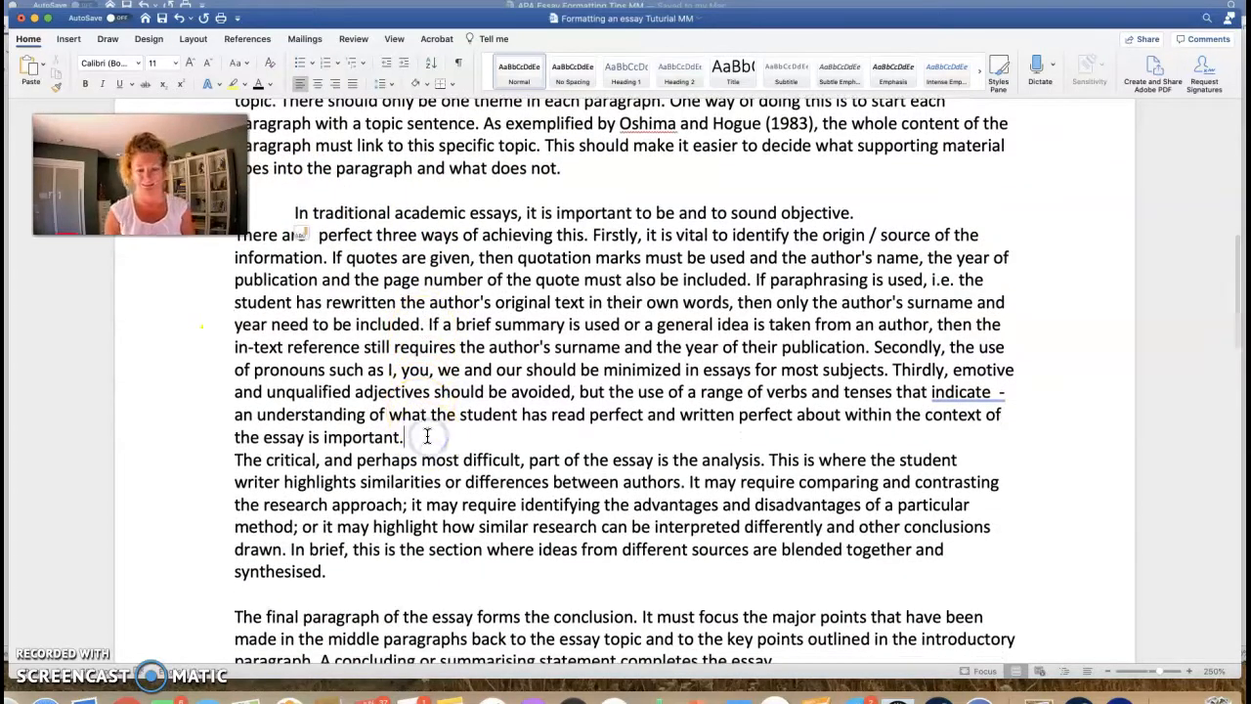
{"action": "key", "text": "Return"}
{"action": "left_click", "coordinate": [235, 481]}
{"action": "key", "text": "Tab"}
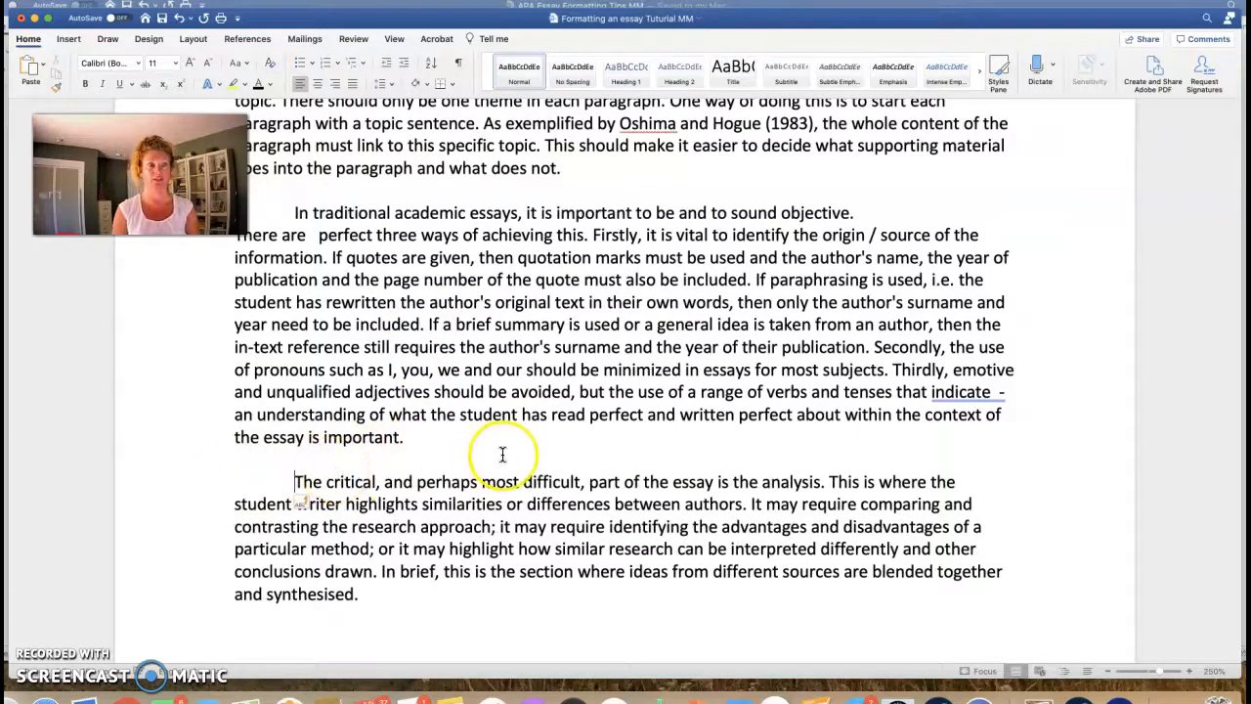
{"action": "scroll", "coordinate": [503, 455], "scroll_direction": "down", "scroll_amount": 10}
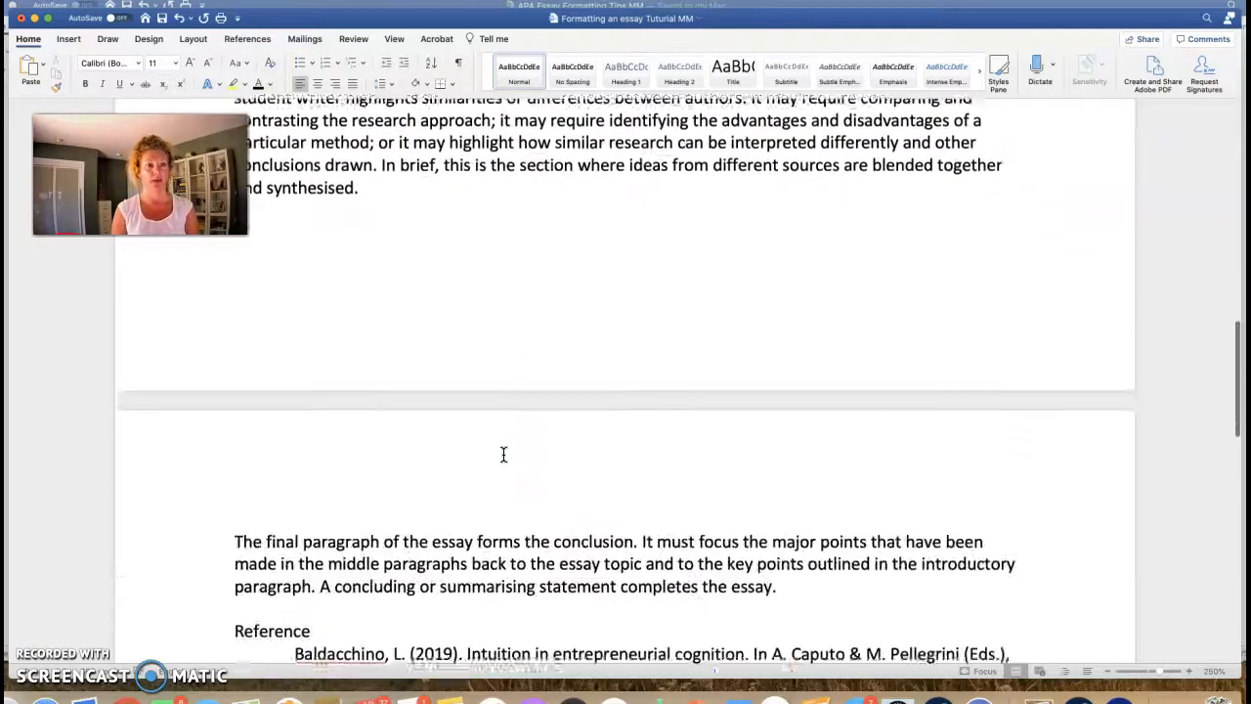
{"action": "left_click", "coordinate": [236, 495]}
{"action": "key", "text": "Tab"}
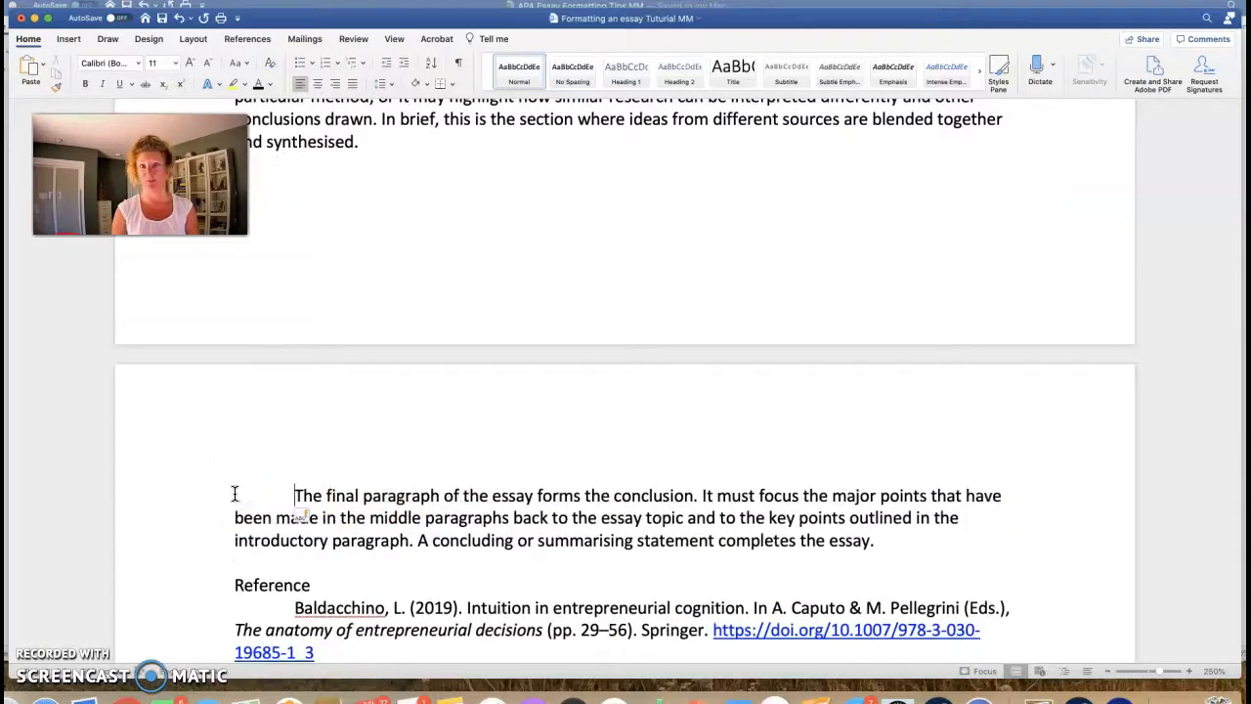
Step: Scroll back up the essay and switch to the APA tips document with Cmd+`
{"action": "scroll", "coordinate": [456, 477], "scroll_direction": "up", "scroll_amount": 15}
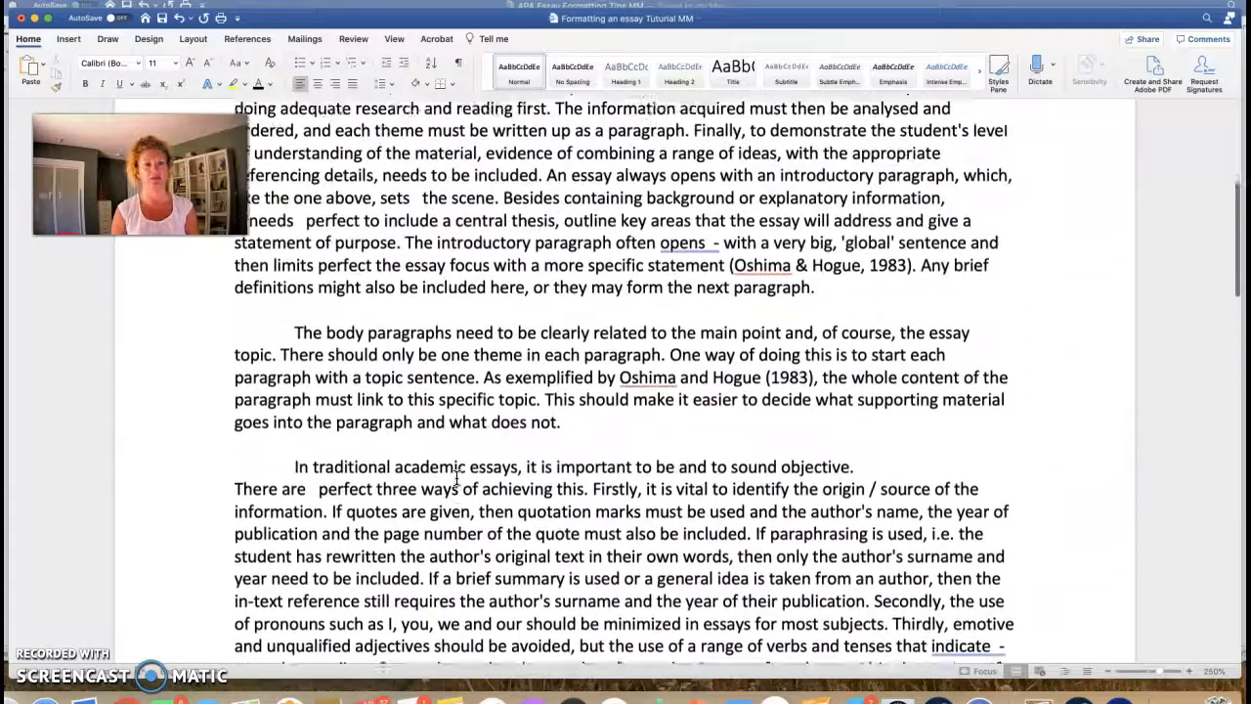
{"action": "scroll", "coordinate": [457, 476], "scroll_direction": "up", "scroll_amount": 3}
{"action": "left_click", "coordinate": [482, 404]}
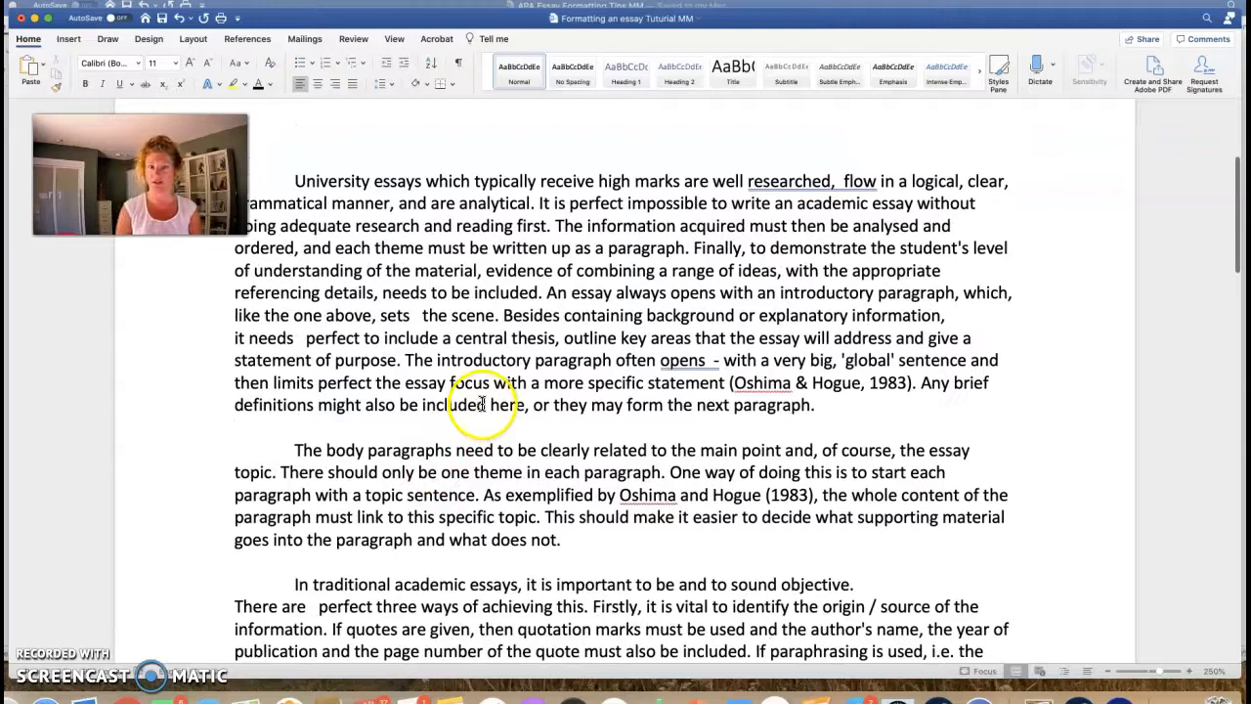
{"action": "scroll", "coordinate": [482, 403], "scroll_direction": "up", "scroll_amount": 4}
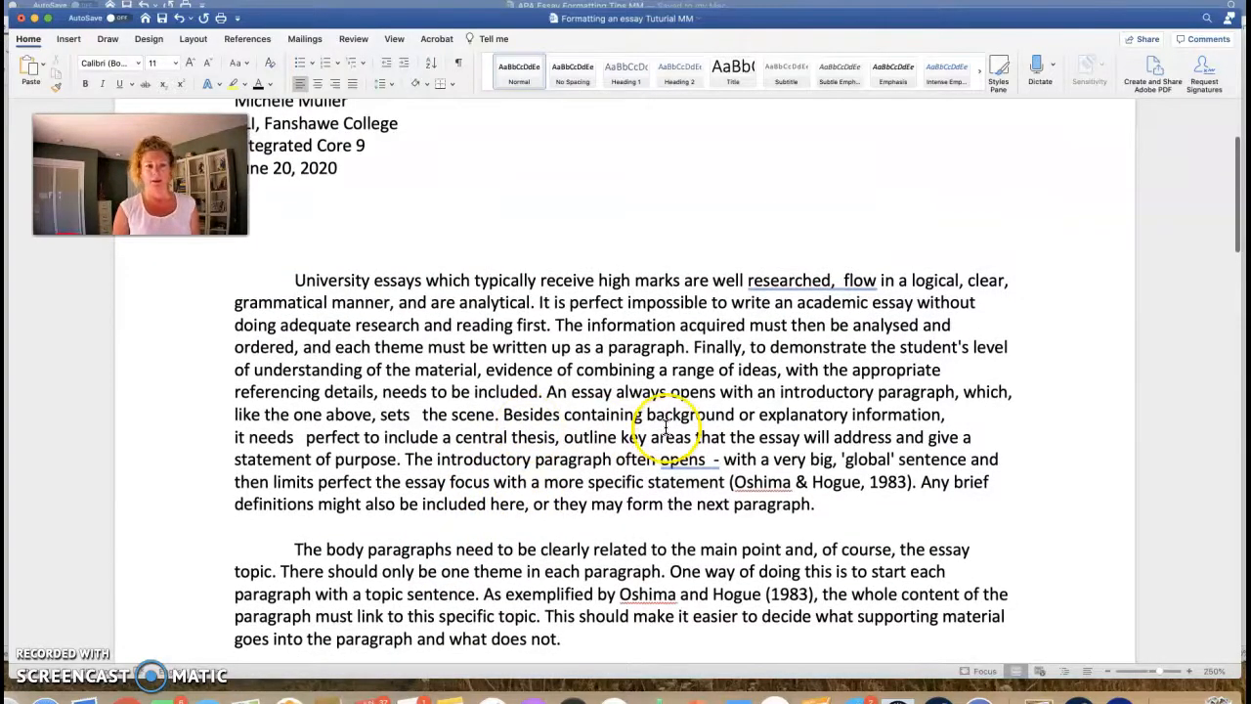
{"action": "scroll", "coordinate": [666, 427], "scroll_direction": "up", "scroll_amount": 3}
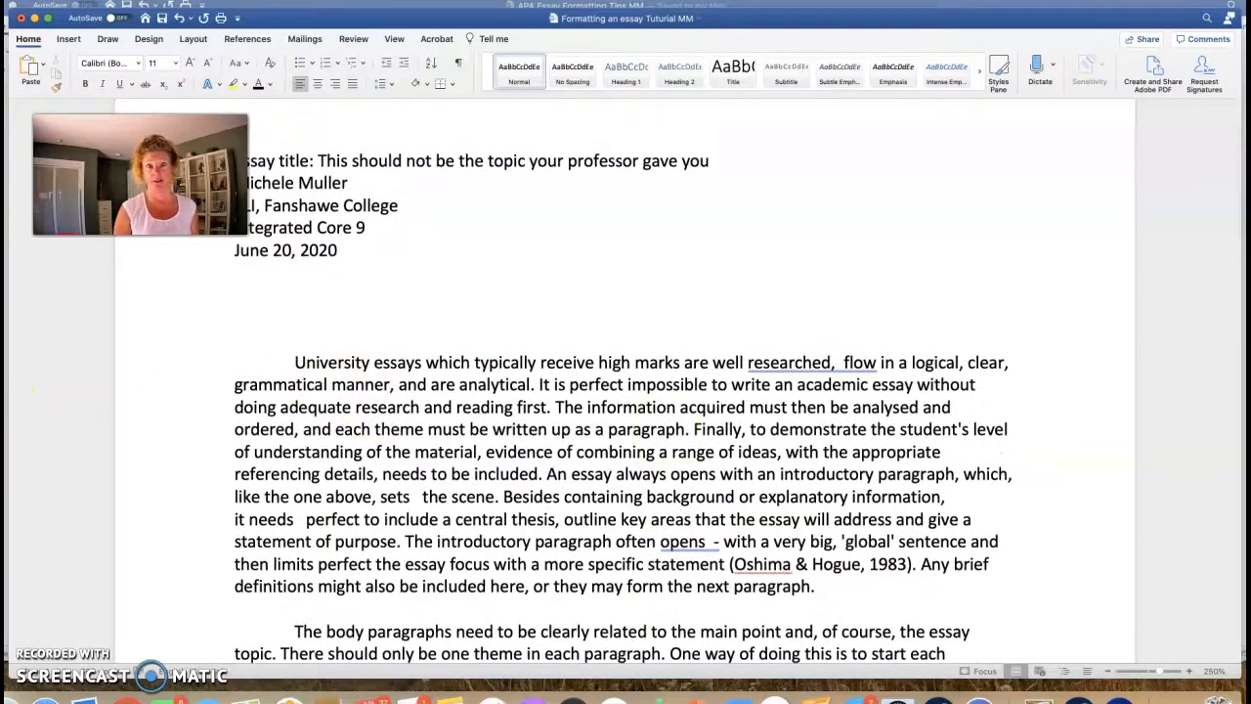
{"action": "key", "text": "super+grave"}
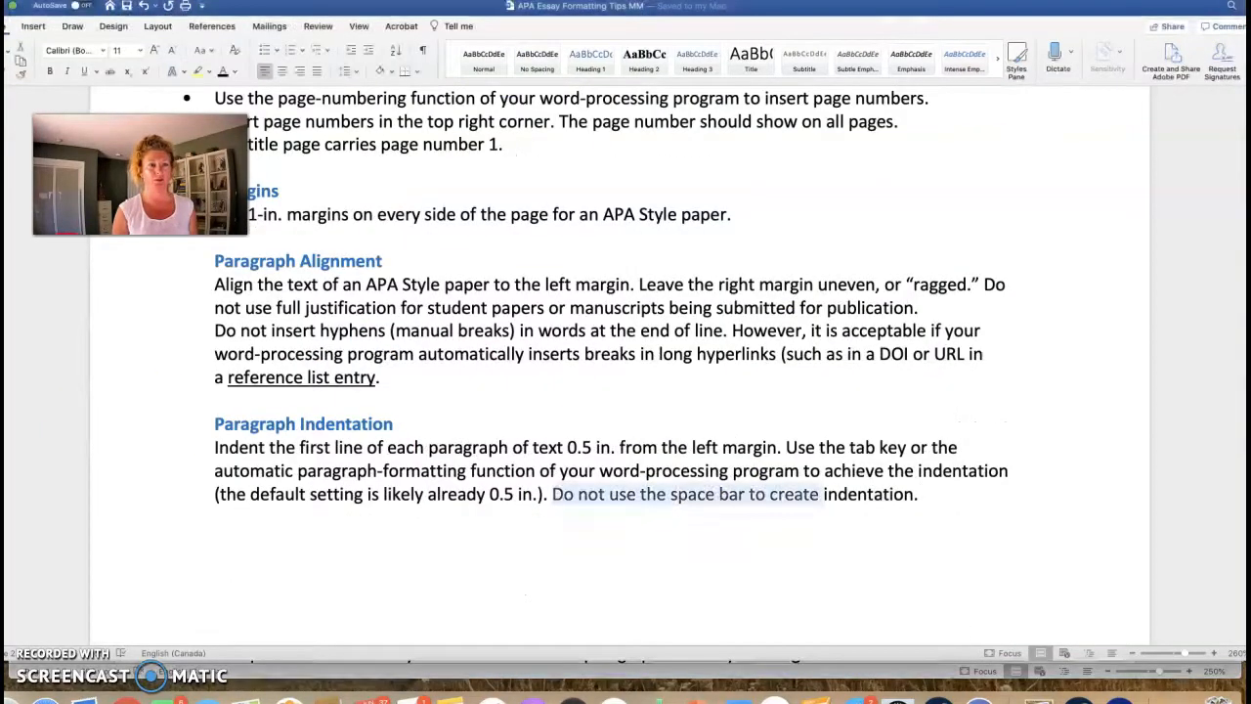
Step: Clear the highlight in the tips document and scroll up to the Line Spacing guidance
{"action": "left_click", "coordinate": [334, 458]}
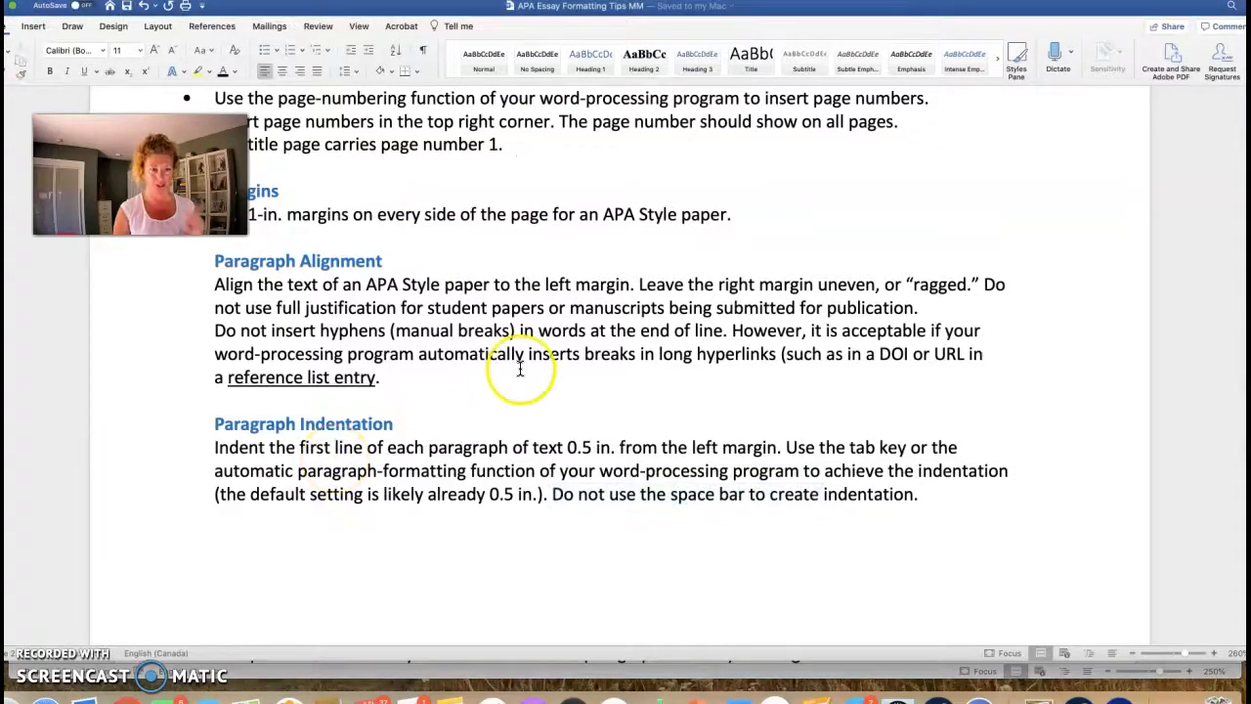
{"action": "scroll", "coordinate": [469, 313], "scroll_direction": "up", "scroll_amount": 3}
{"action": "scroll", "coordinate": [391, 419], "scroll_direction": "up", "scroll_amount": 1}
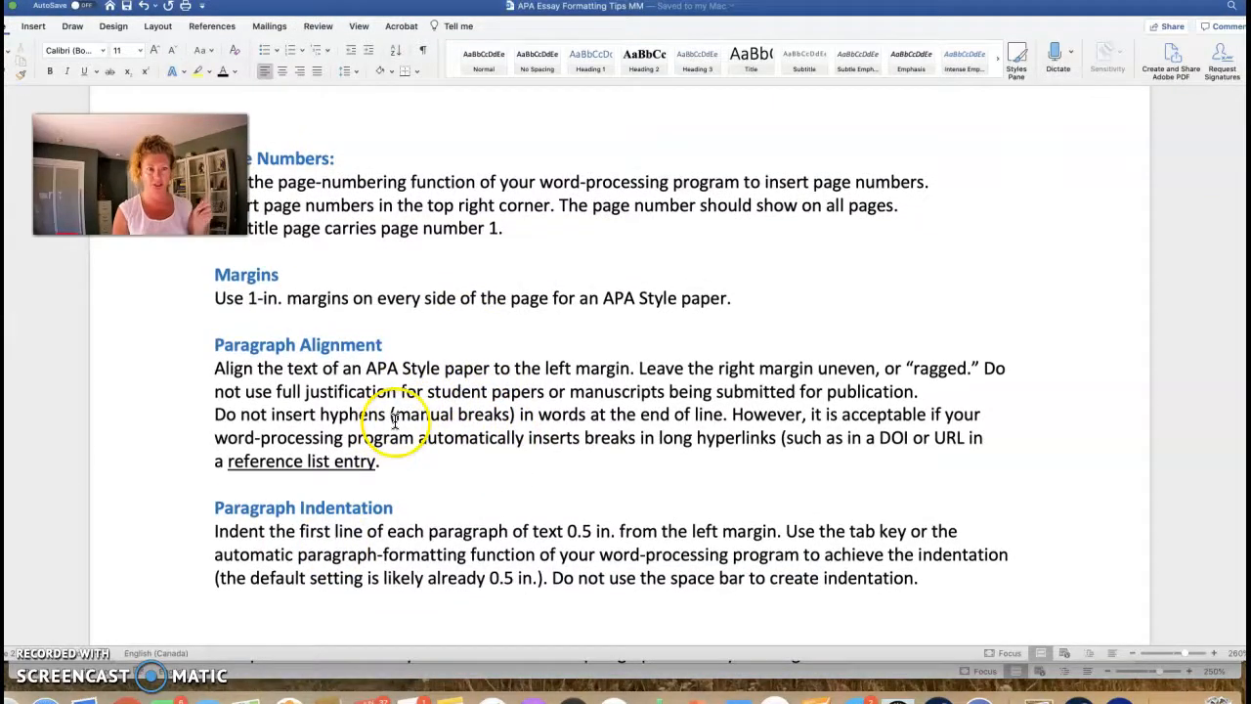
{"action": "scroll", "coordinate": [397, 419], "scroll_direction": "up", "scroll_amount": 4}
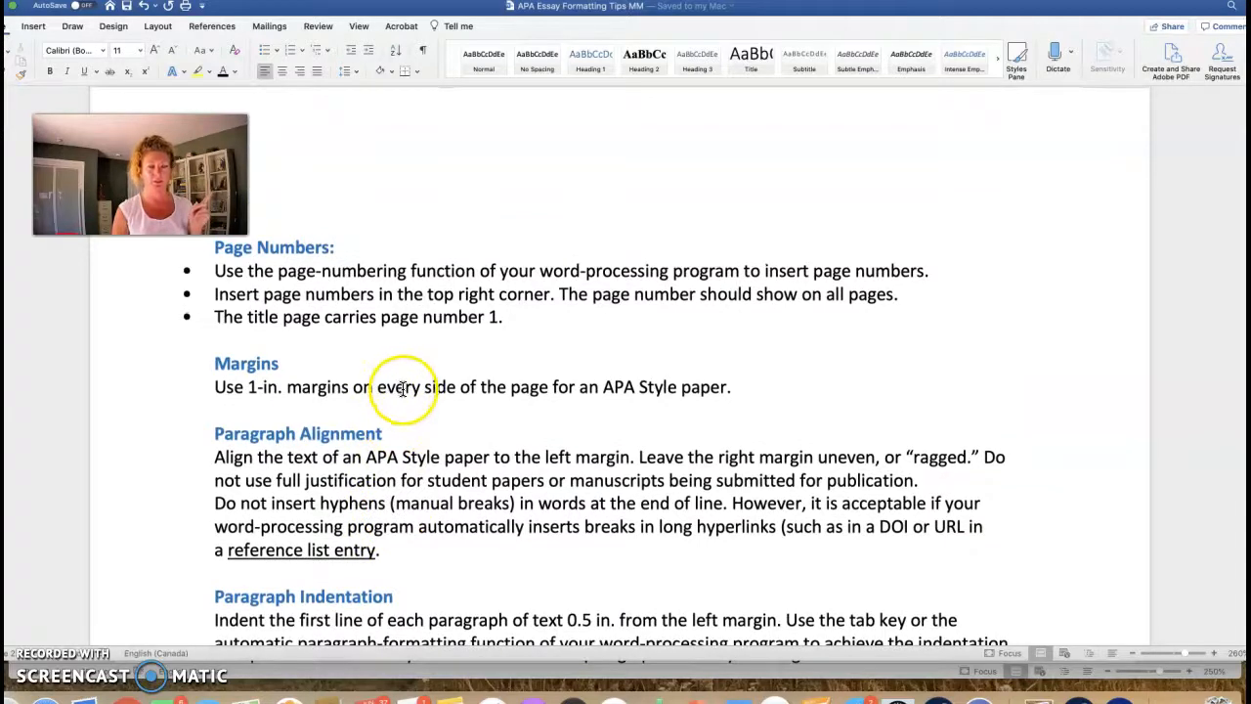
{"action": "scroll", "coordinate": [405, 391], "scroll_direction": "up", "scroll_amount": 2}
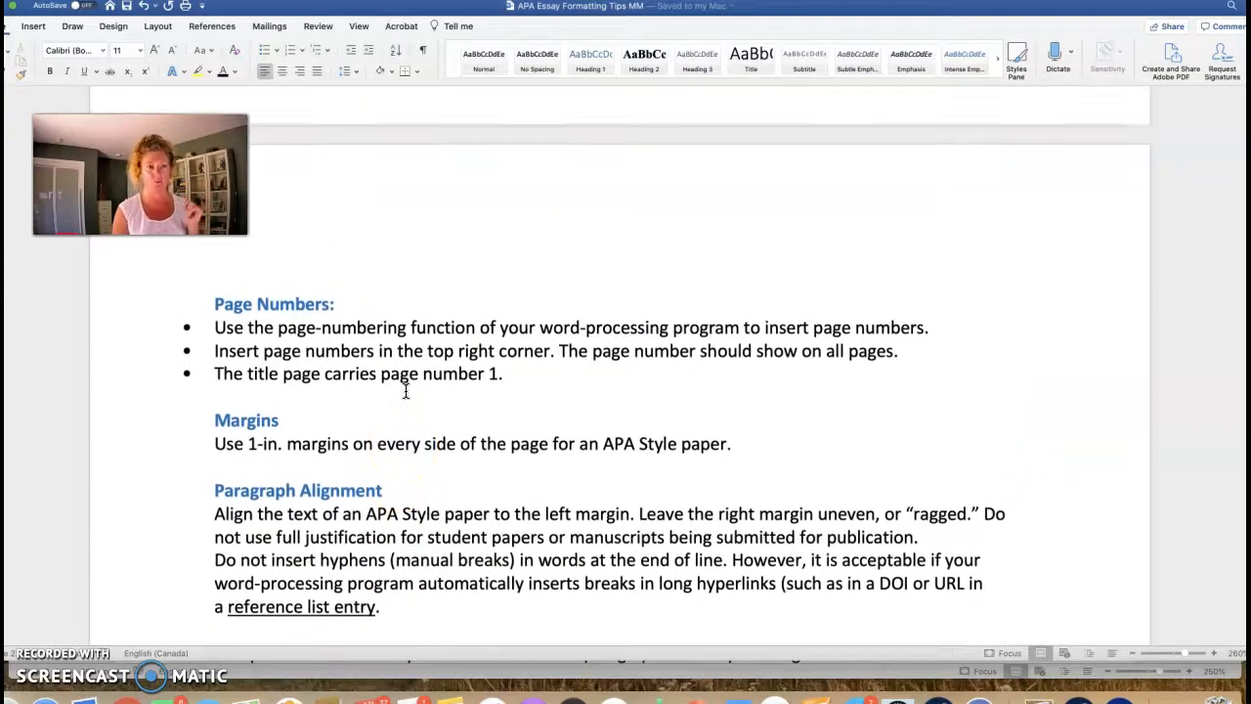
{"action": "scroll", "coordinate": [370, 347], "scroll_direction": "up", "scroll_amount": 15}
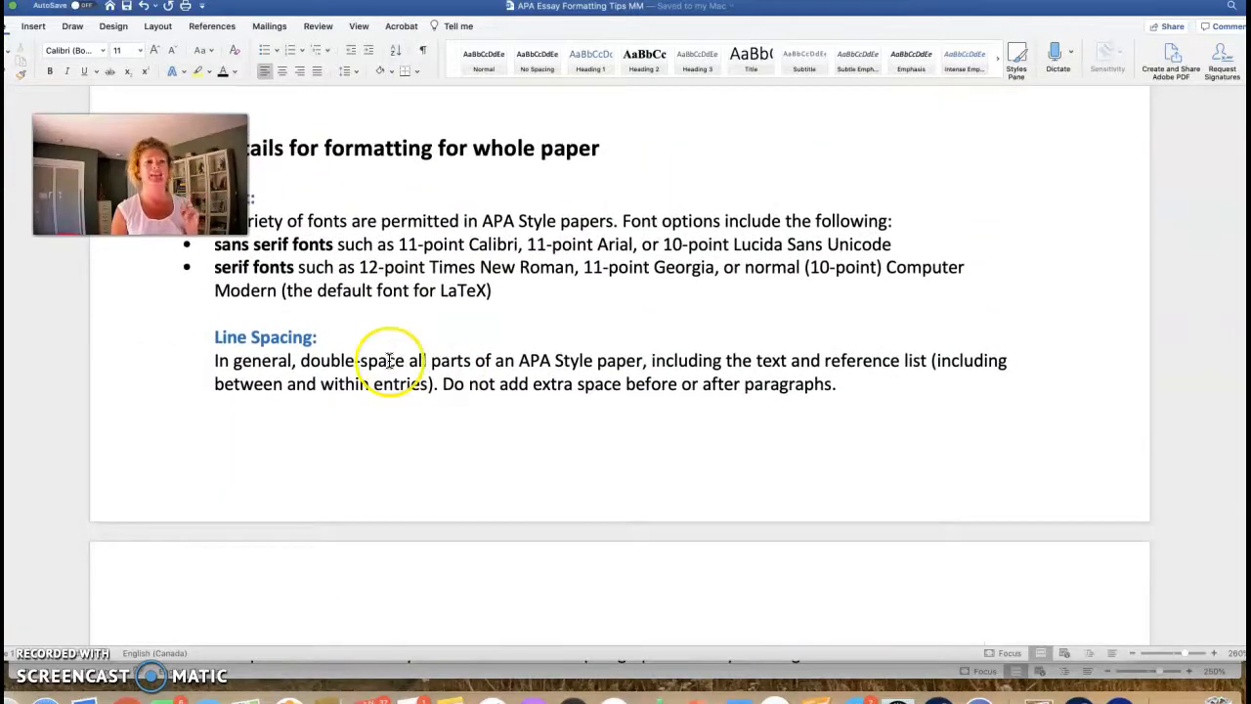
Step: Return to the essay and select all its text with Cmd+A
{"action": "left_click", "coordinate": [525, 678]}
{"action": "scroll", "coordinate": [579, 459], "scroll_direction": "down", "scroll_amount": 1}
{"action": "key", "text": "super+a"}
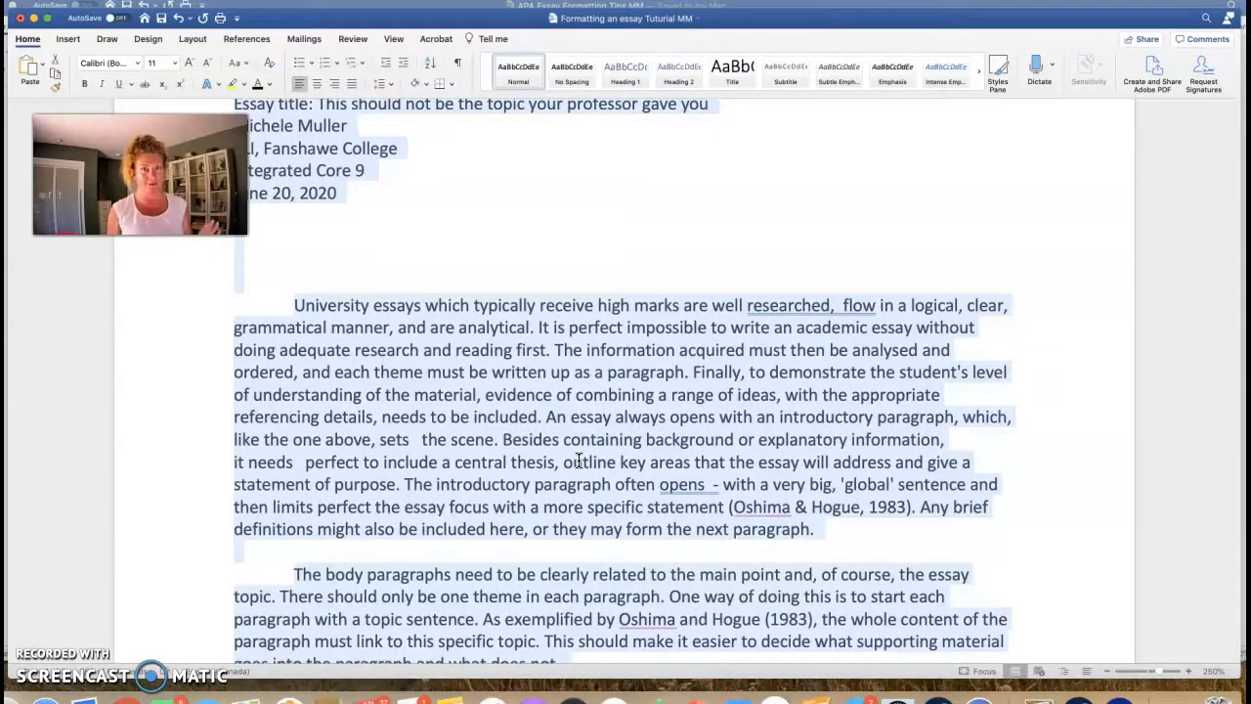
{"action": "scroll", "coordinate": [289, 119], "scroll_direction": "down", "scroll_amount": 1}
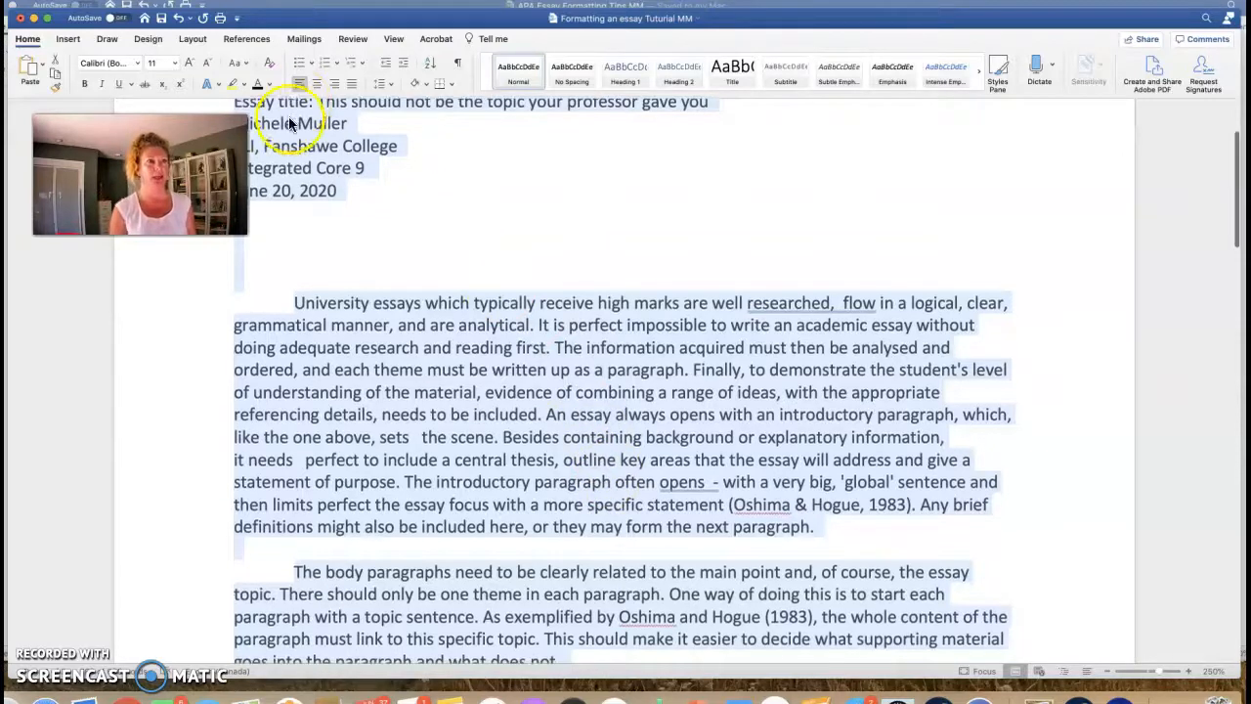
{"action": "left_click", "coordinate": [388, 84]}
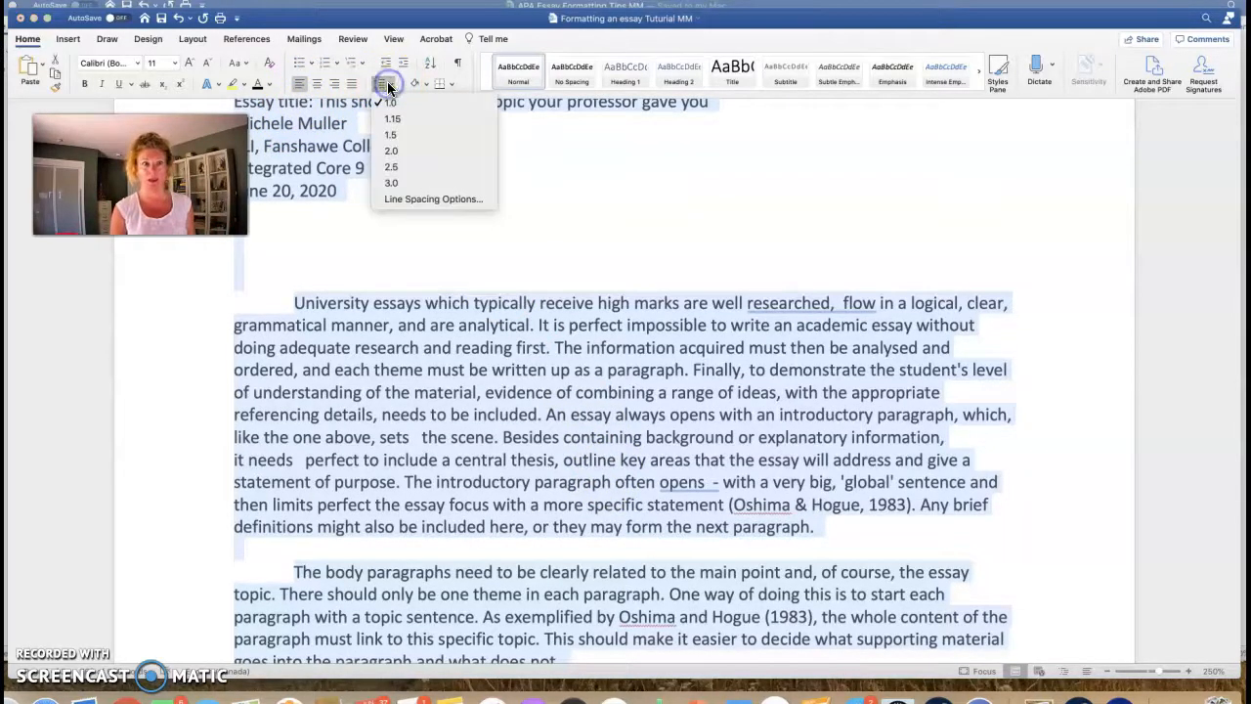
{"action": "left_click", "coordinate": [389, 151]}
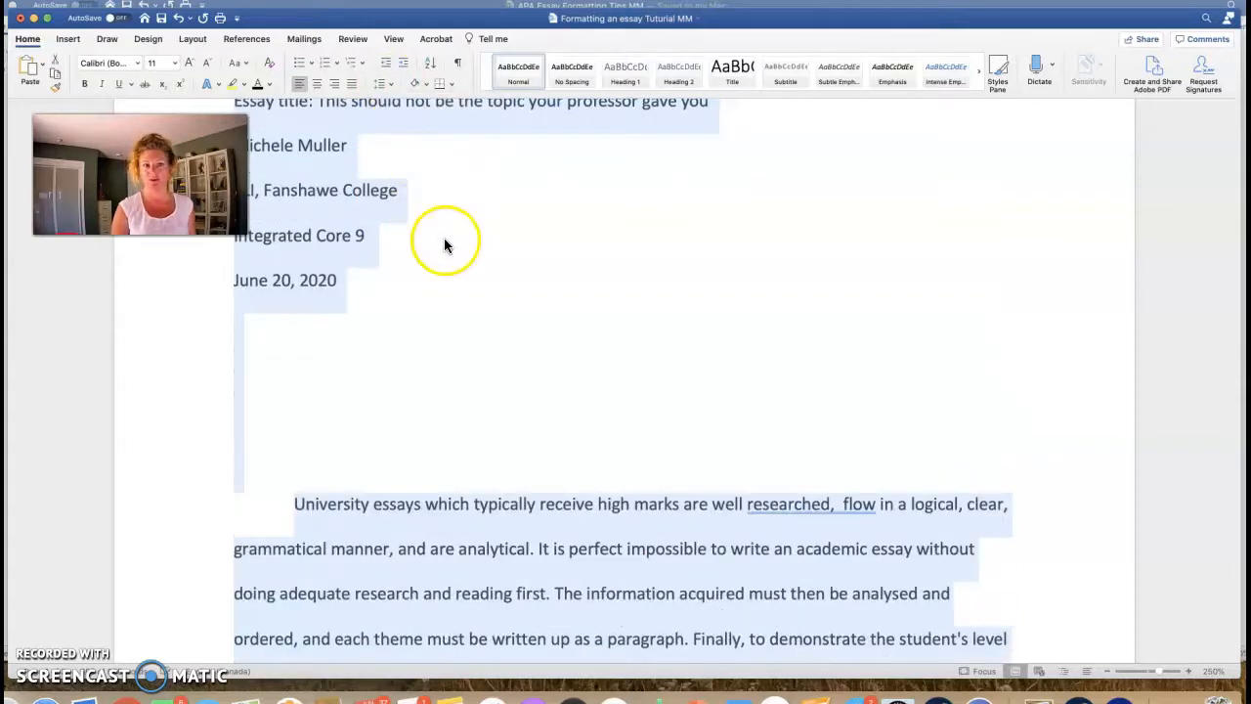
{"action": "left_click", "coordinate": [514, 333]}
{"action": "scroll", "coordinate": [513, 332], "scroll_direction": "down", "scroll_amount": 8}
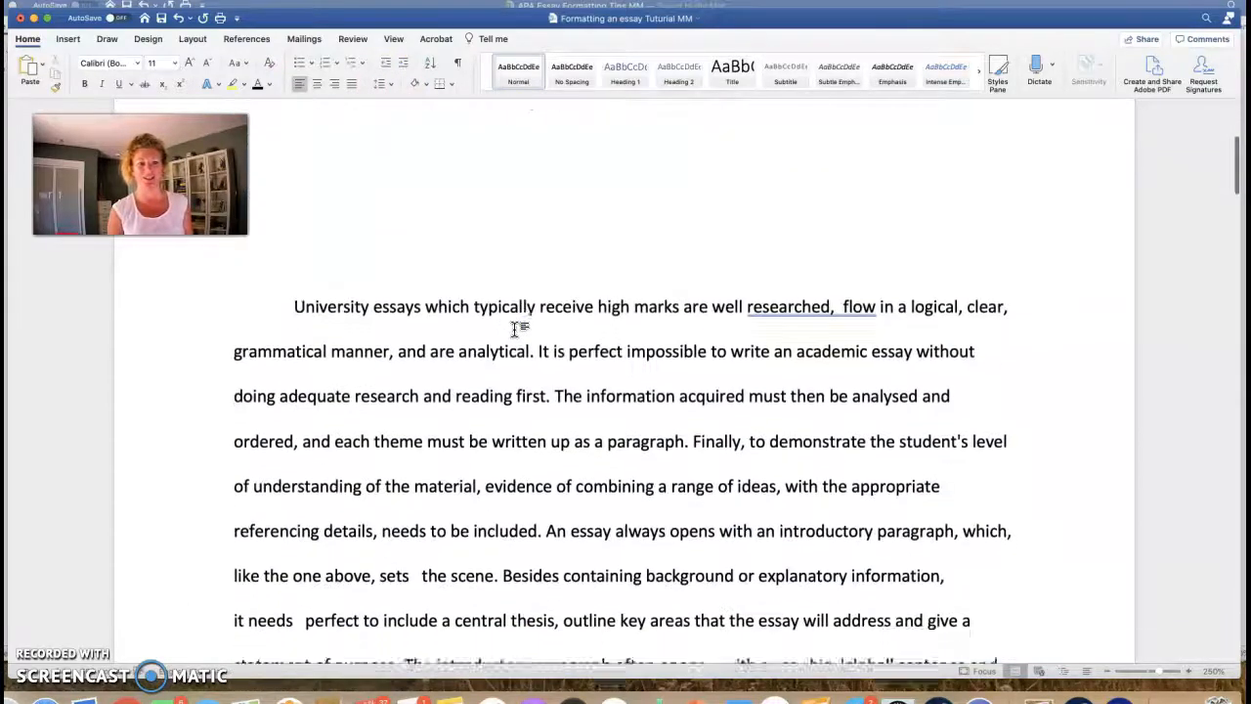
{"action": "scroll", "coordinate": [515, 330], "scroll_direction": "up", "scroll_amount": 10}
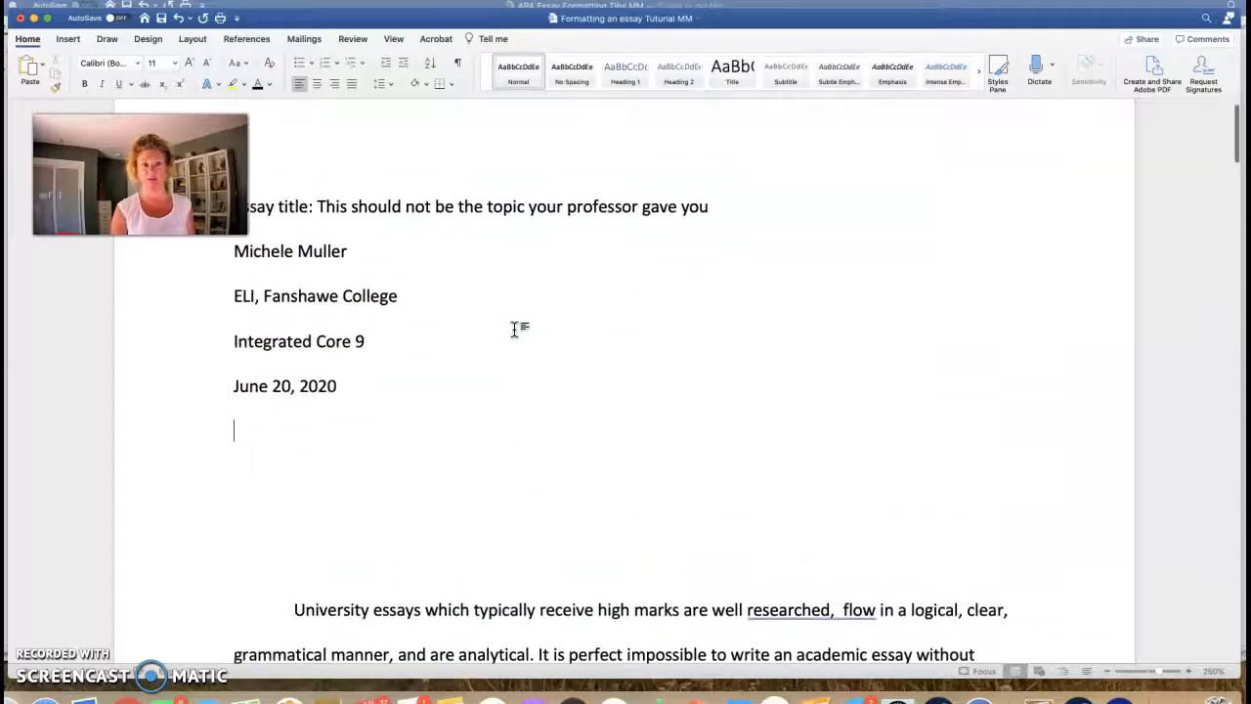
{"action": "scroll", "coordinate": [485, 383], "scroll_direction": "down", "scroll_amount": 20}
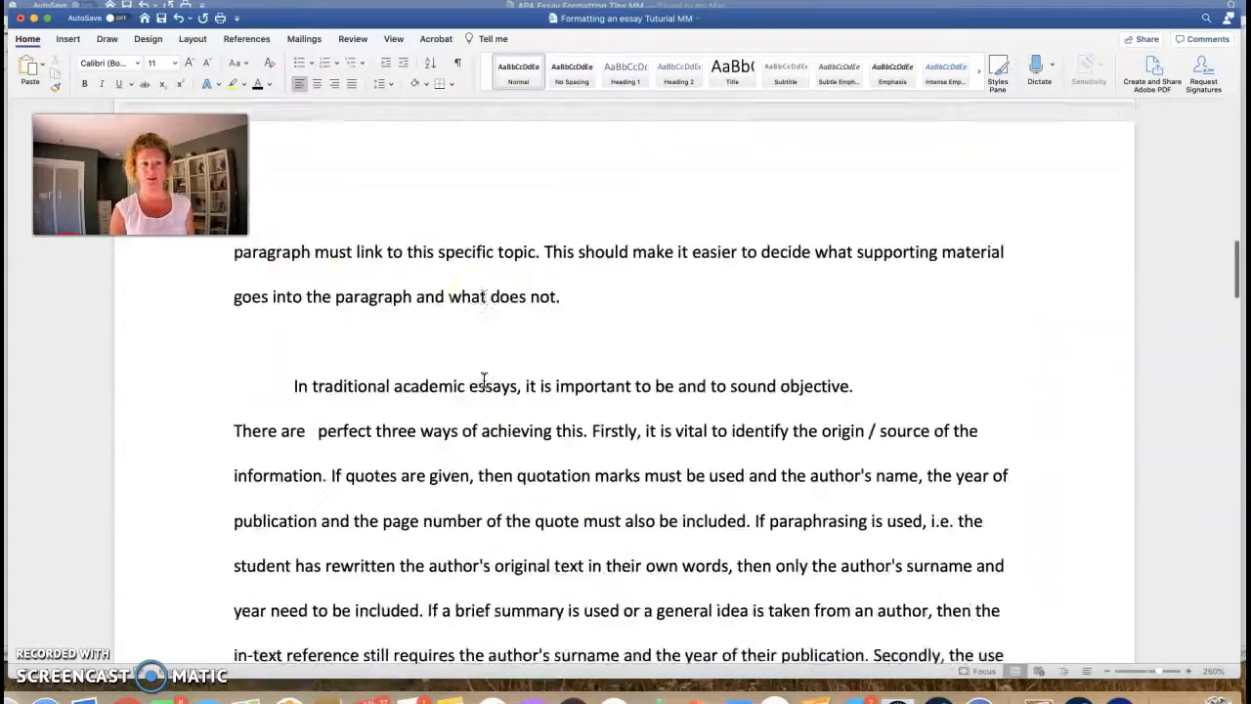
{"action": "scroll", "coordinate": [483, 381], "scroll_direction": "down", "scroll_amount": 7}
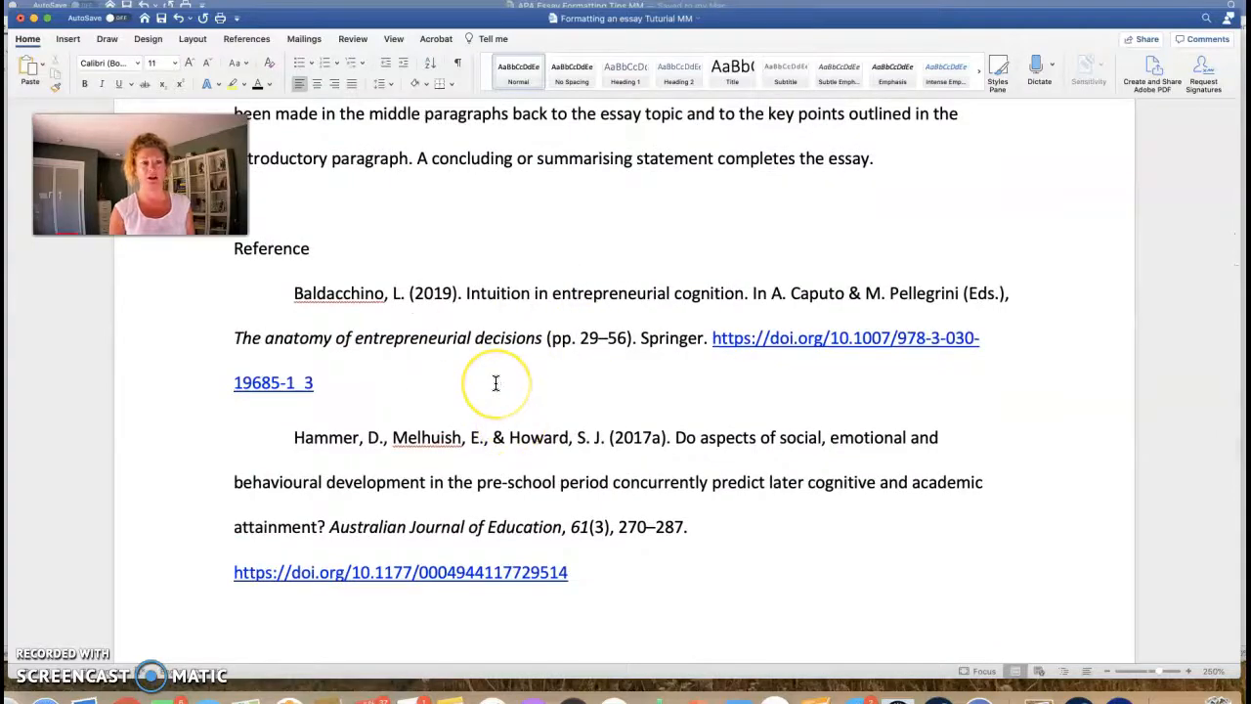
{"action": "scroll", "coordinate": [495, 386], "scroll_direction": "up", "scroll_amount": 20}
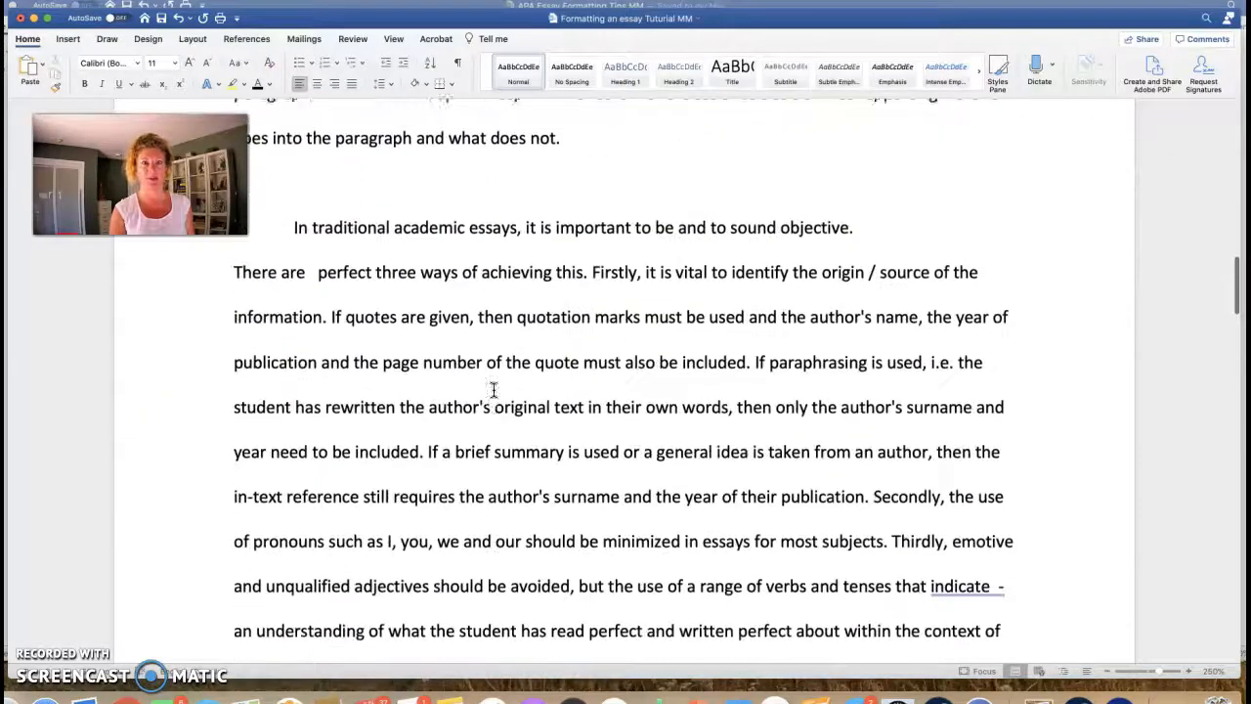
{"action": "scroll", "coordinate": [489, 406], "scroll_direction": "up", "scroll_amount": 15}
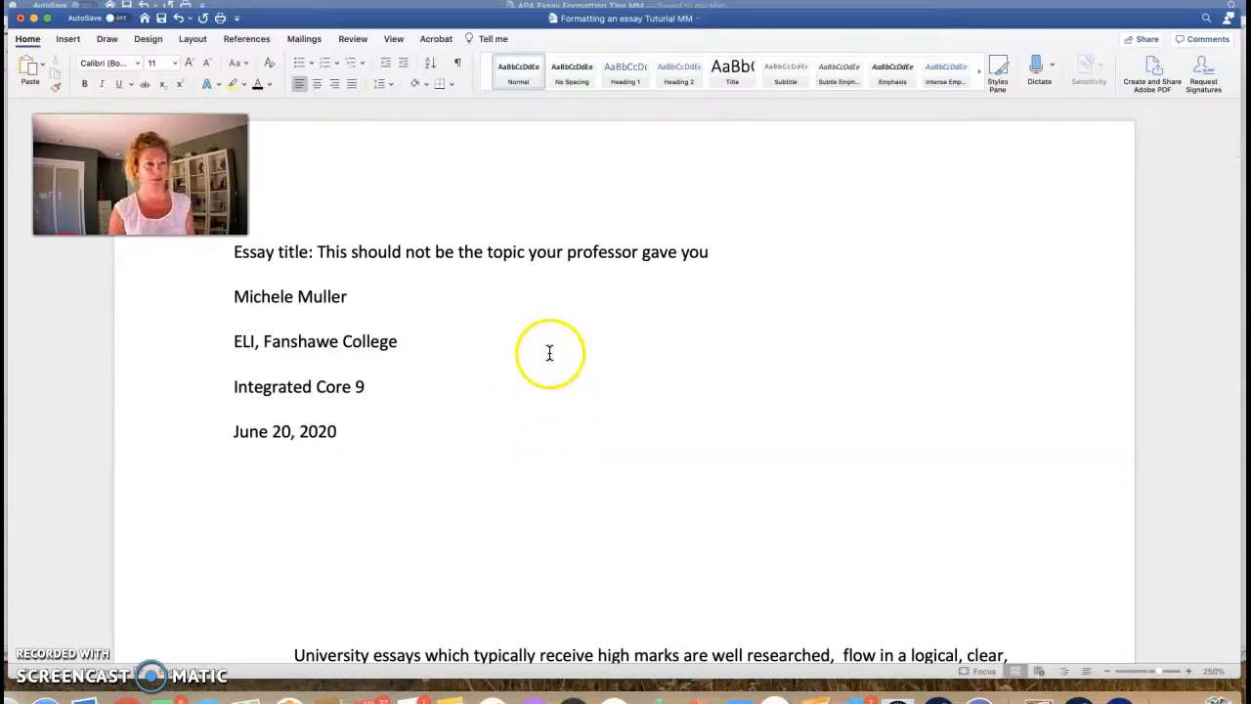
Step: Insert page numbers at Top of page (Header), right-aligned, showing on the first page
{"action": "left_click", "coordinate": [68, 39]}
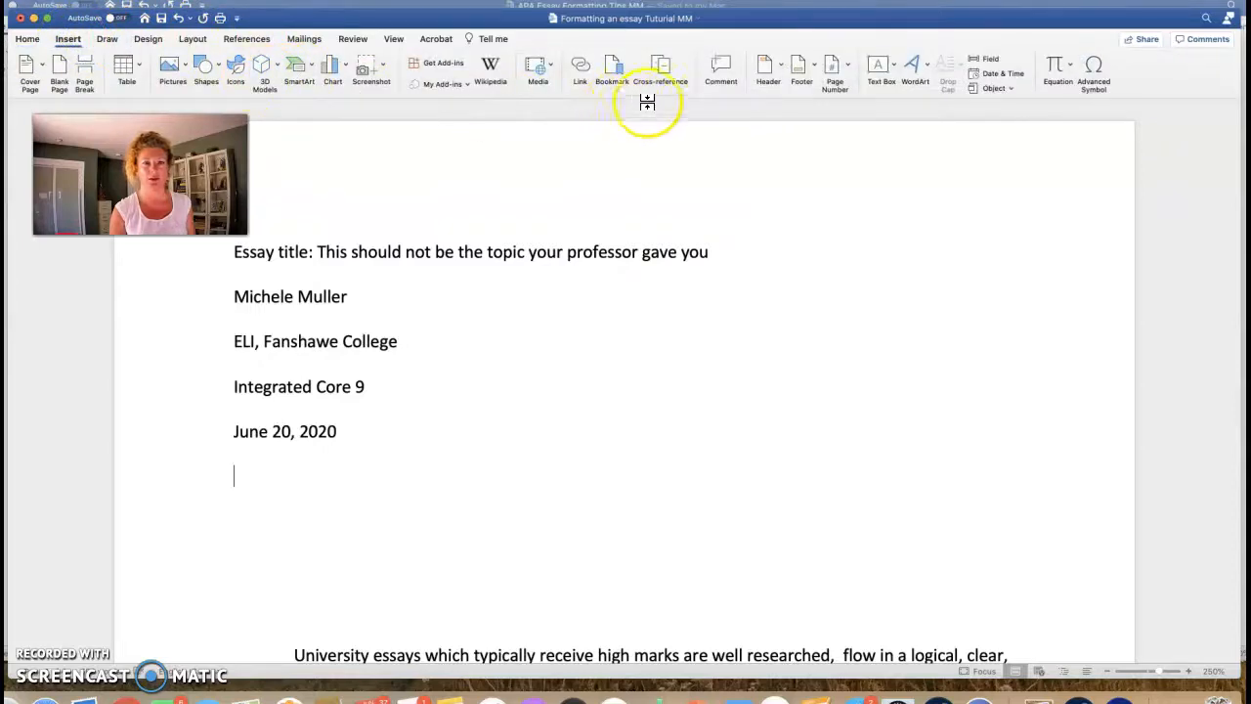
{"action": "left_click", "coordinate": [846, 69]}
{"action": "left_click", "coordinate": [858, 90]}
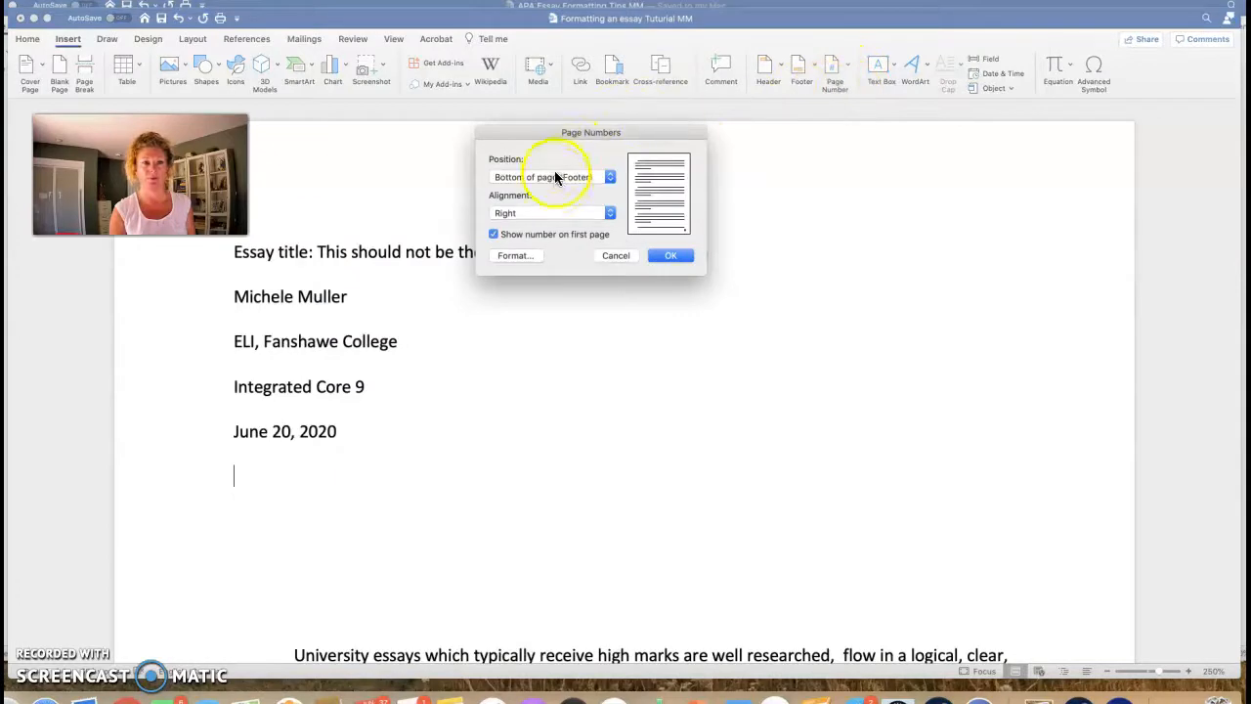
{"action": "left_click", "coordinate": [611, 179]}
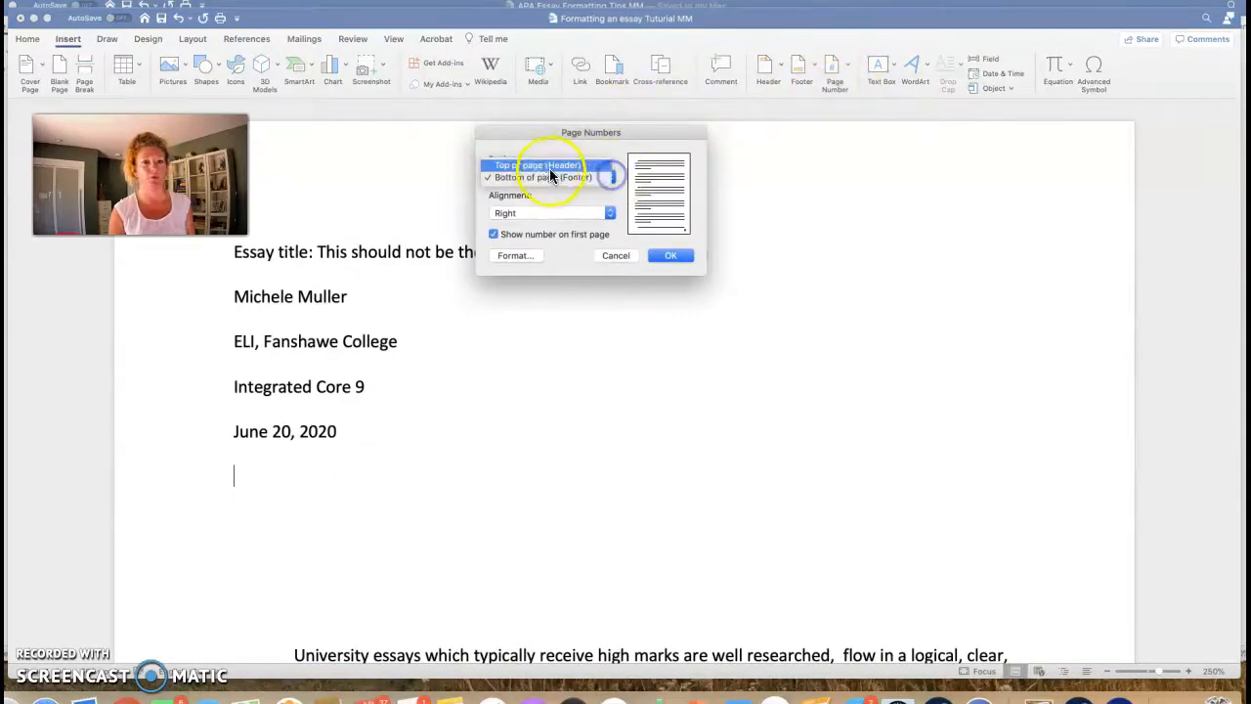
{"action": "left_click", "coordinate": [545, 163]}
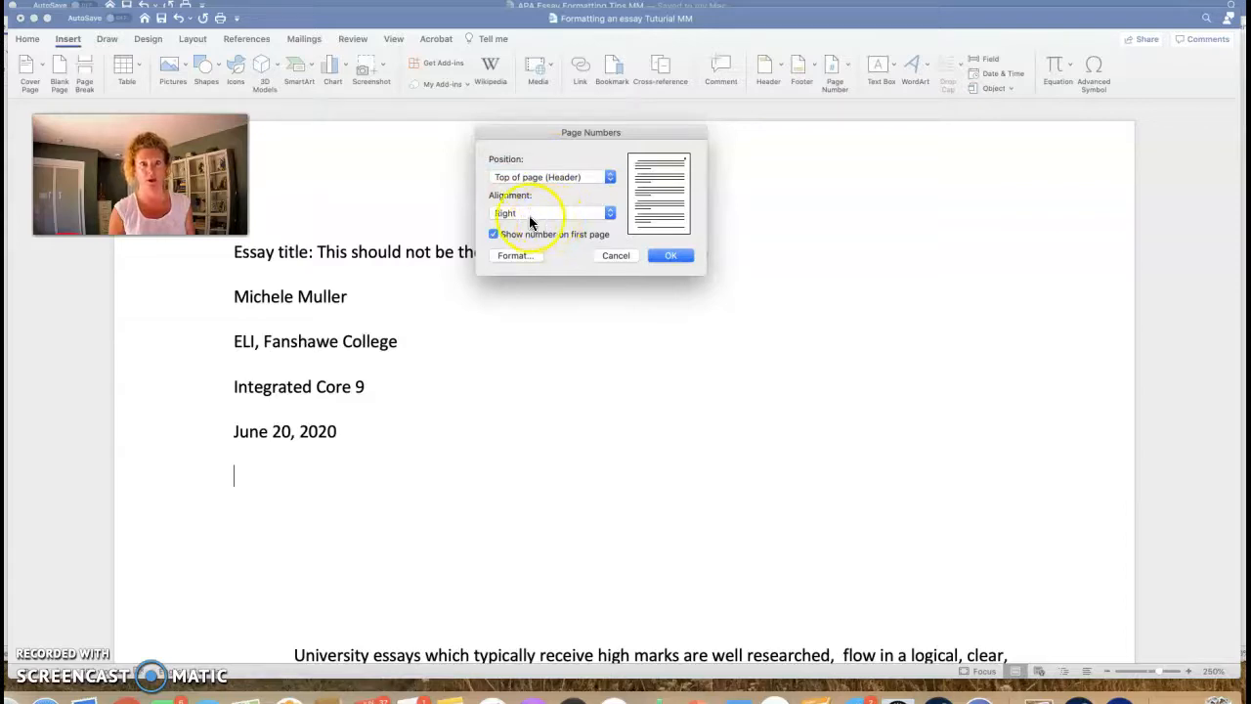
{"action": "left_click", "coordinate": [494, 235]}
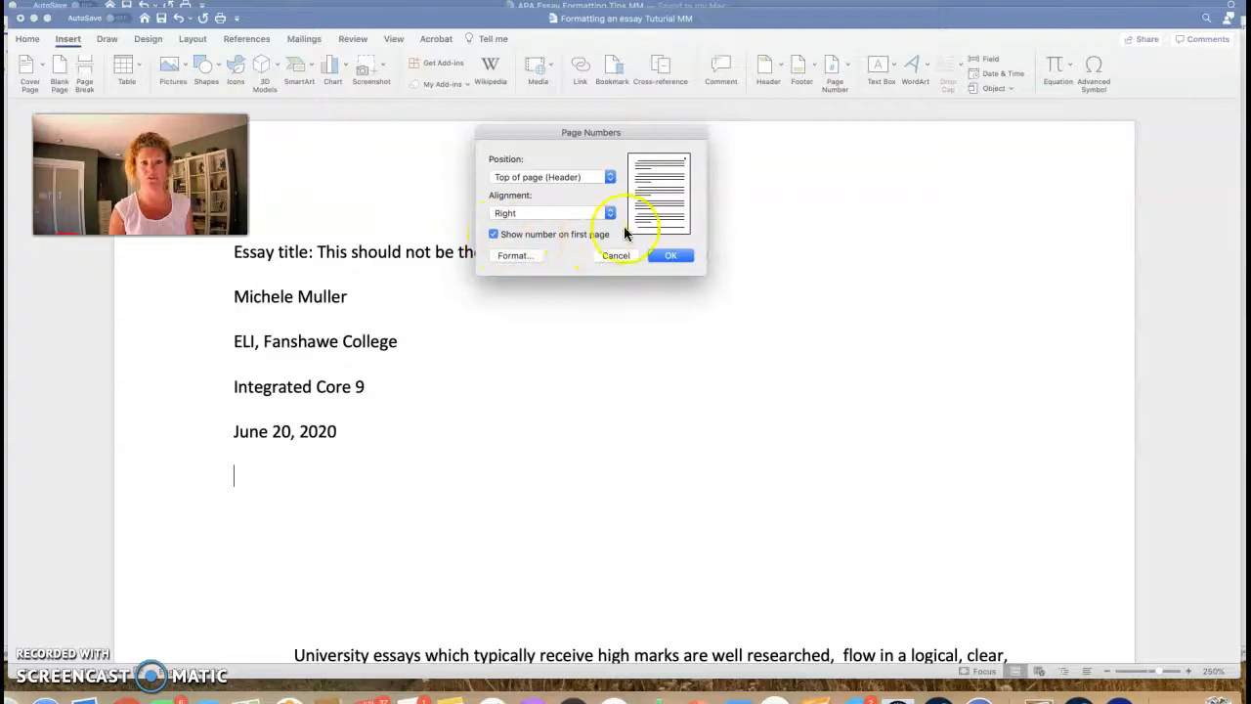
{"action": "left_click", "coordinate": [671, 256]}
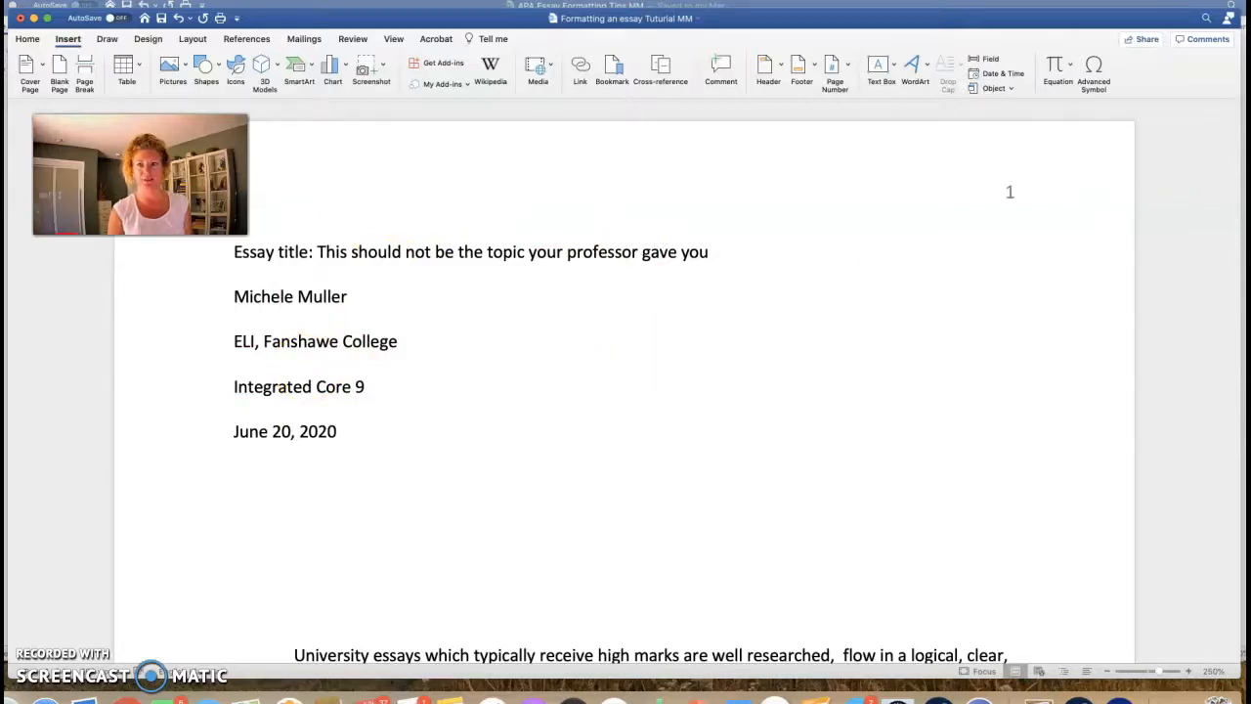
{"action": "left_click", "coordinate": [811, 5]}
Step: Review the sample APA title page in the formatting tips document, then return to the essay
{"action": "scroll", "coordinate": [812, 238], "scroll_direction": "up", "scroll_amount": 10}
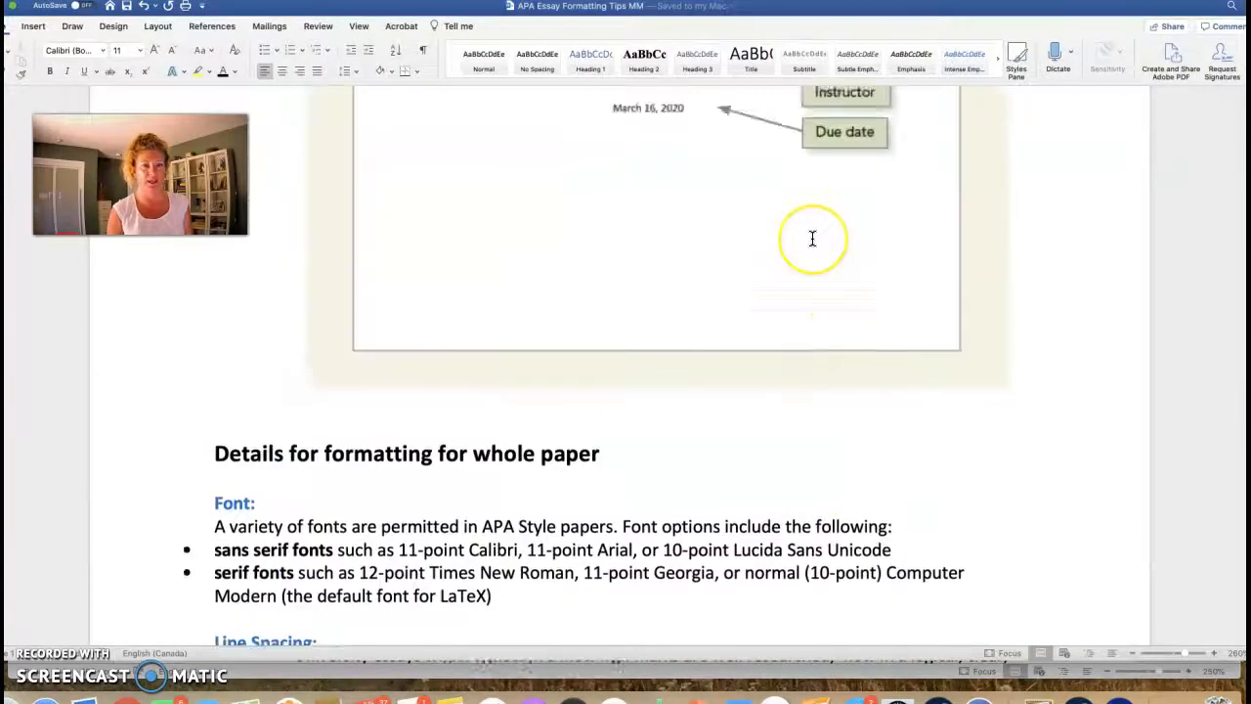
{"action": "scroll", "coordinate": [813, 237], "scroll_direction": "up", "scroll_amount": 2}
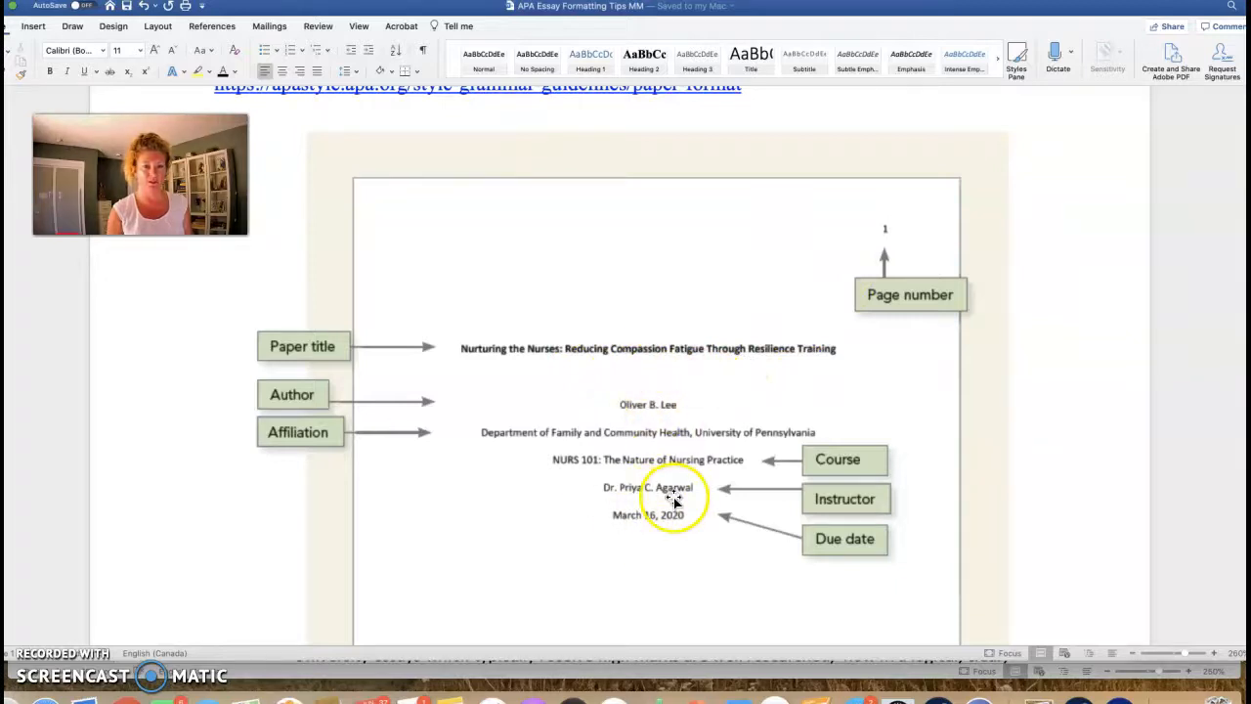
{"action": "scroll", "coordinate": [674, 498], "scroll_direction": "down", "scroll_amount": 5}
{"action": "scroll", "coordinate": [674, 497], "scroll_direction": "up", "scroll_amount": 4}
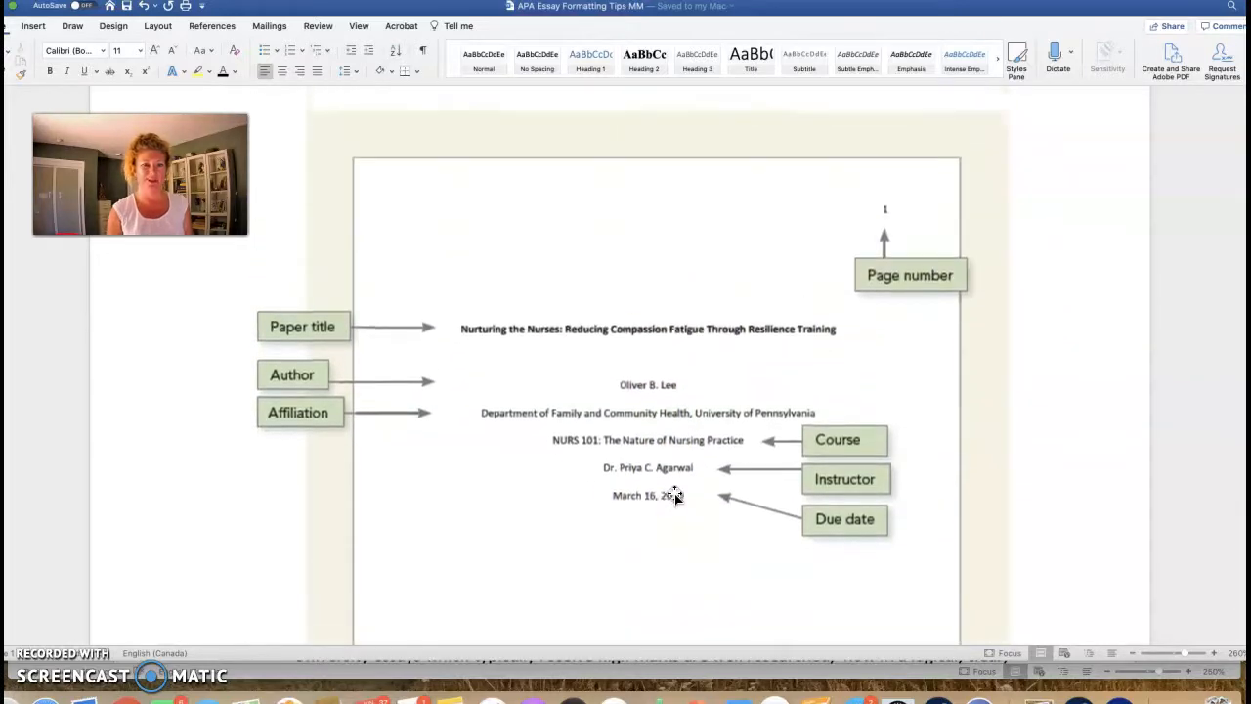
{"action": "scroll", "coordinate": [675, 496], "scroll_direction": "up", "scroll_amount": 1}
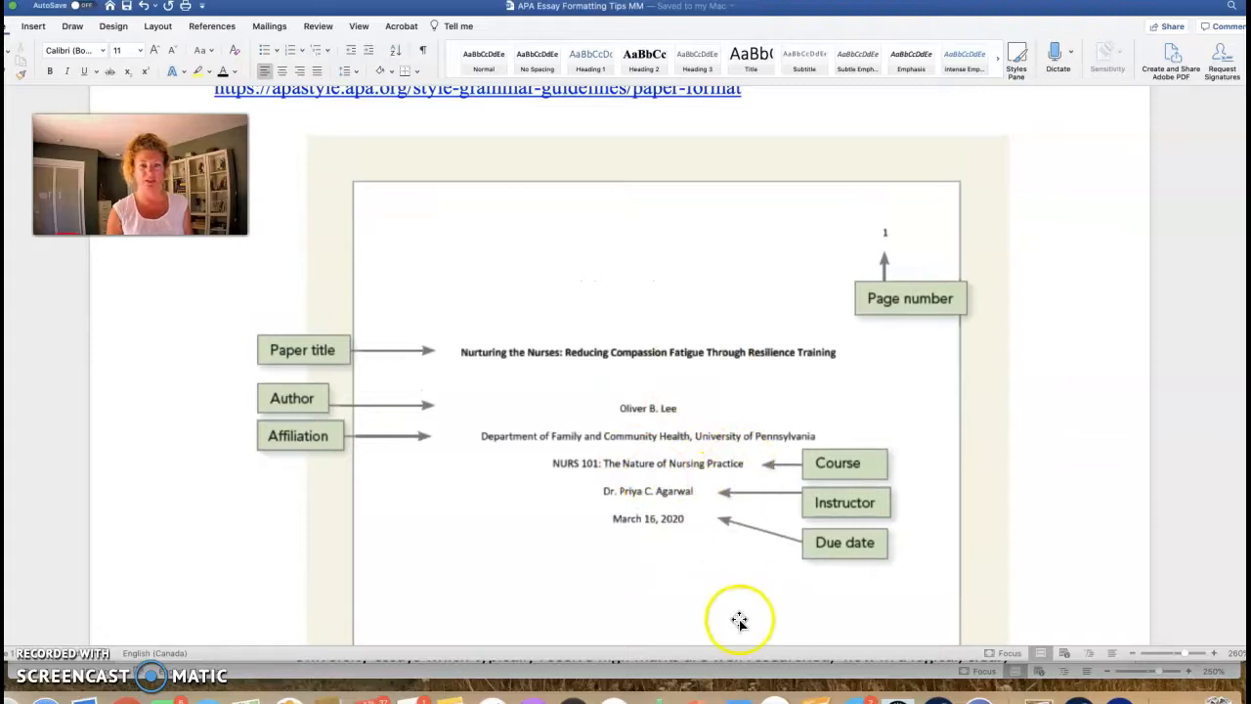
{"action": "left_click", "coordinate": [740, 677]}
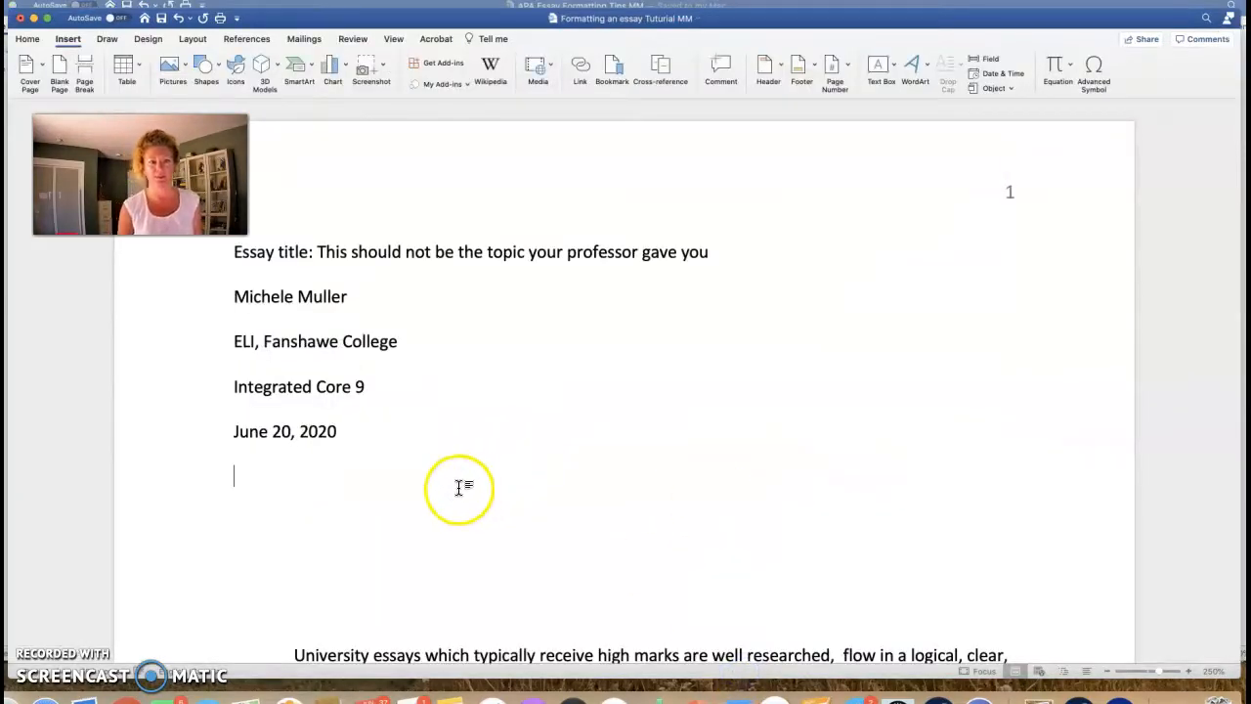
Step: Insert a page break on the line below the date so the body starts on page 2
{"action": "scroll", "coordinate": [460, 411], "scroll_direction": "down", "scroll_amount": 5}
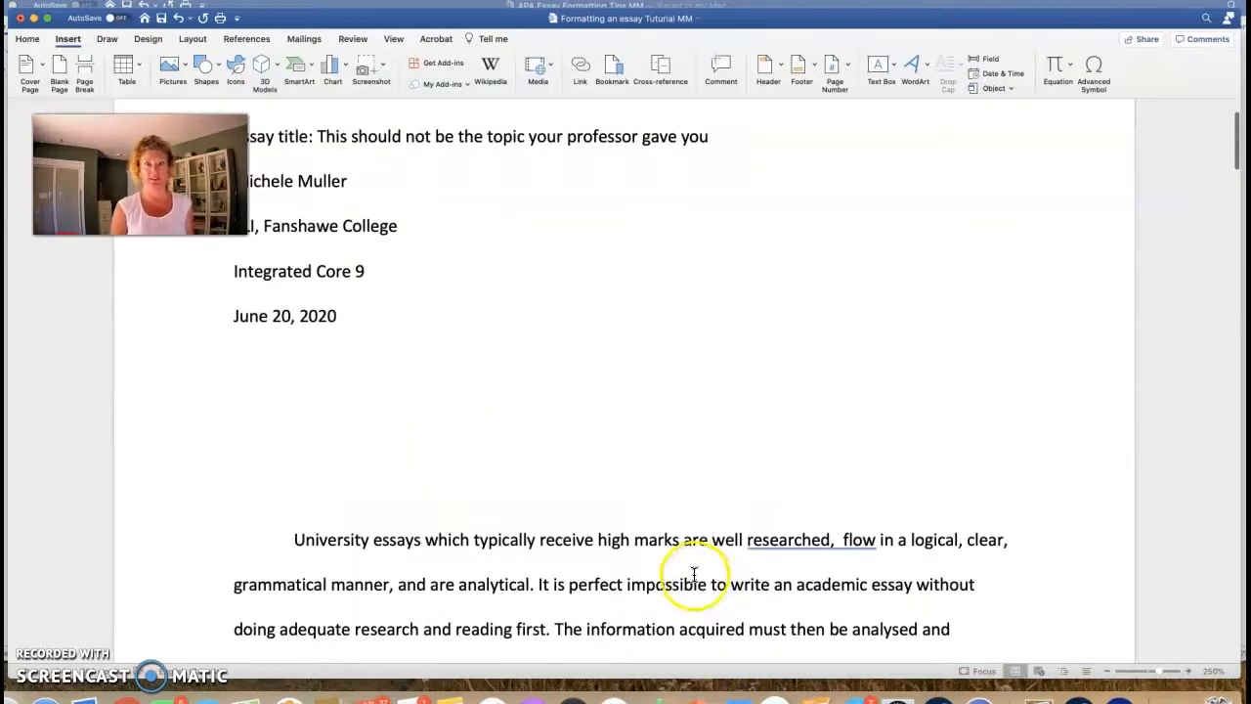
{"action": "scroll", "coordinate": [686, 570], "scroll_direction": "up", "scroll_amount": 5}
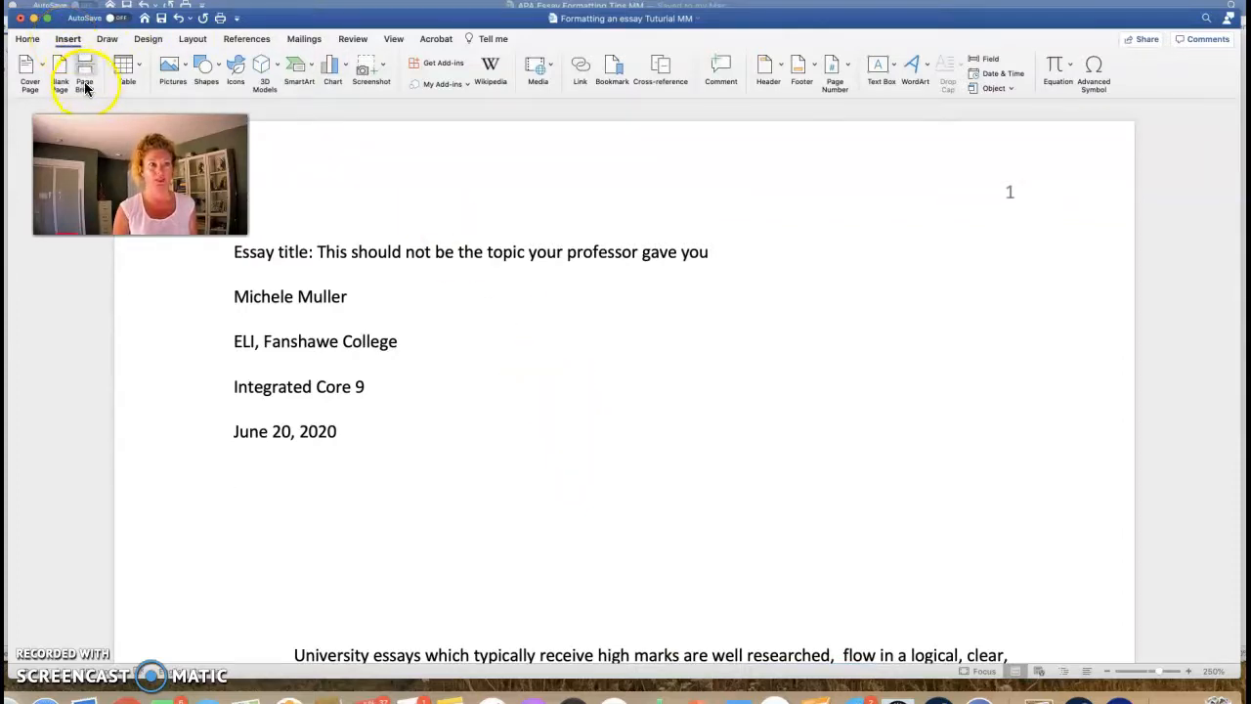
{"action": "left_click", "coordinate": [235, 476]}
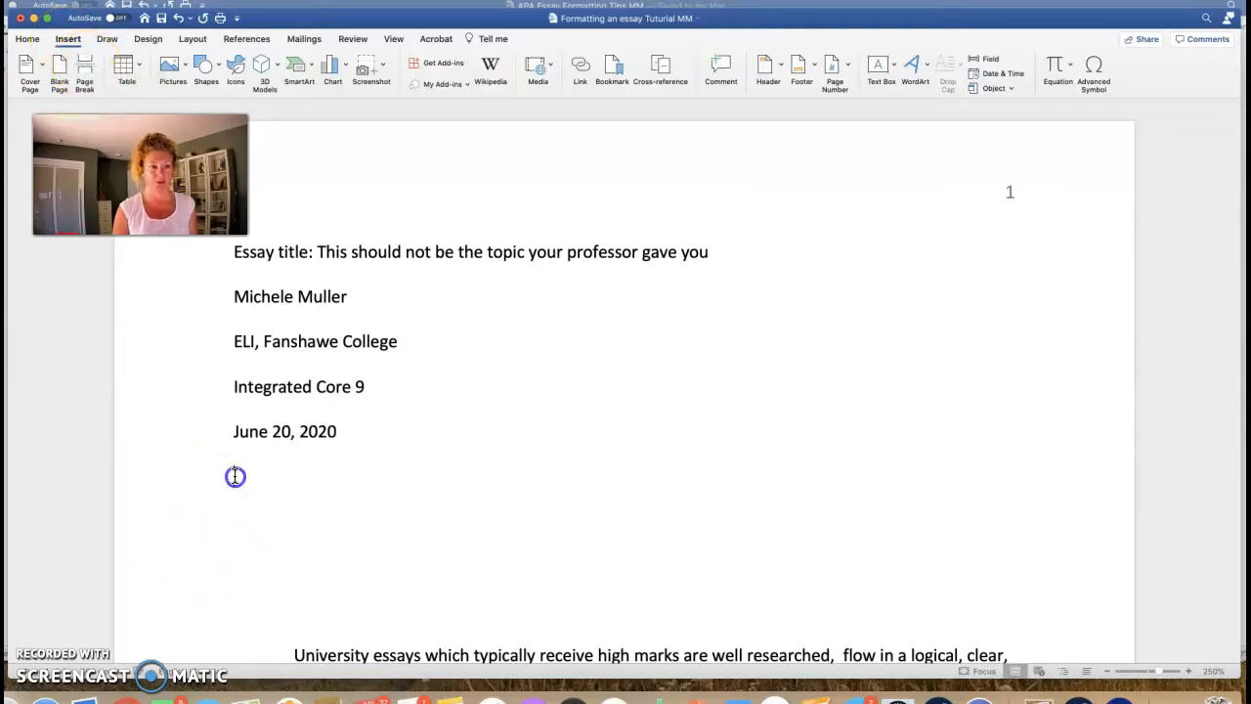
{"action": "left_click", "coordinate": [241, 476]}
{"action": "left_click", "coordinate": [84, 68]}
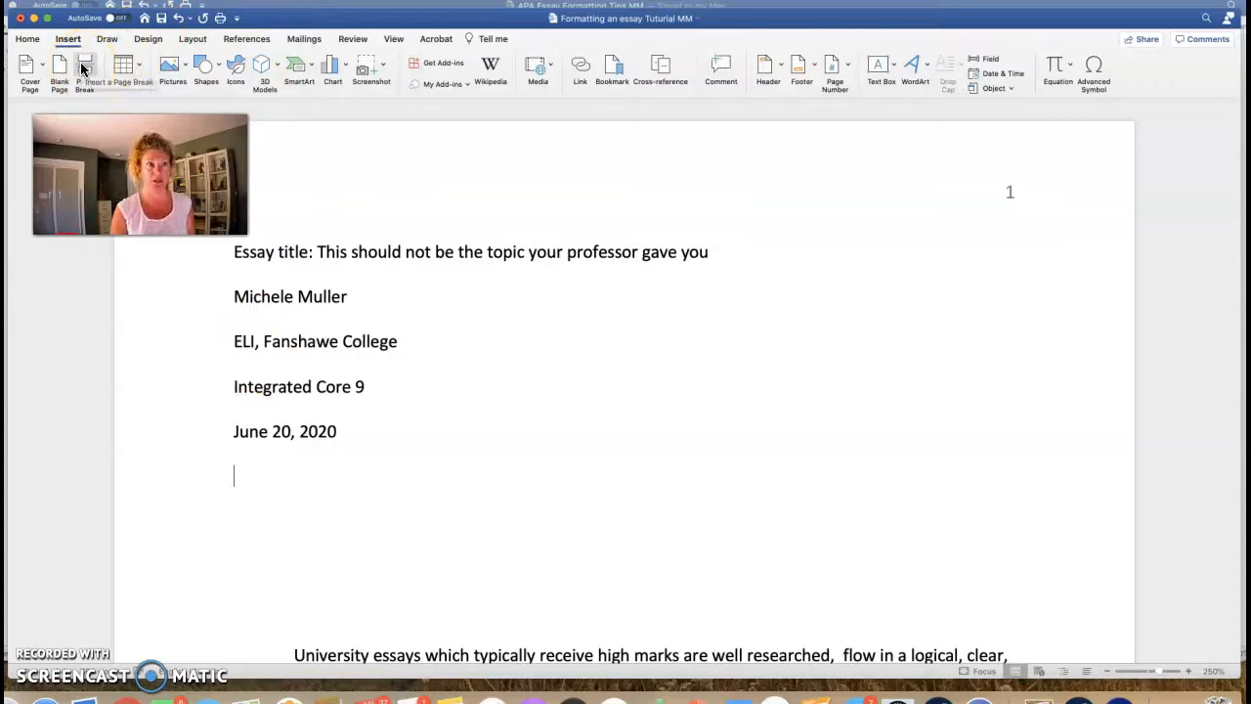
{"action": "left_click", "coordinate": [84, 68]}
{"action": "scroll", "coordinate": [668, 260], "scroll_direction": "down", "scroll_amount": 5}
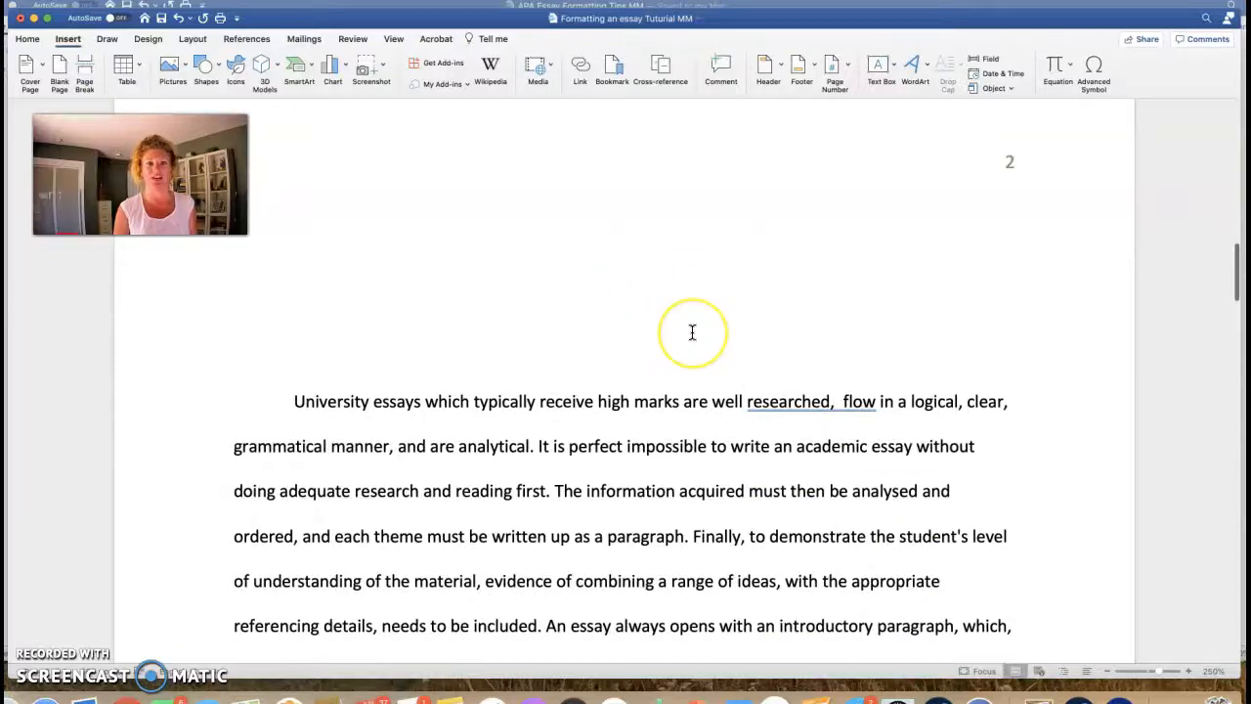
{"action": "scroll", "coordinate": [691, 333], "scroll_direction": "up", "scroll_amount": 6}
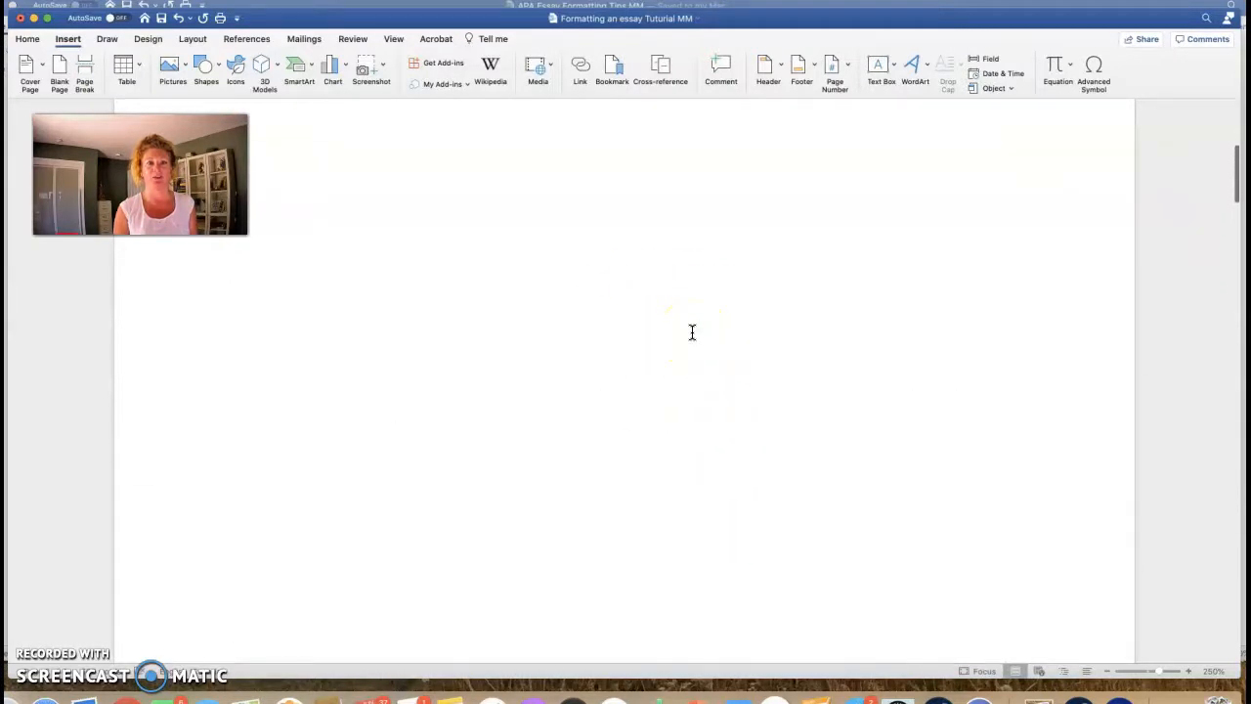
{"action": "scroll", "coordinate": [692, 333], "scroll_direction": "up", "scroll_amount": 2}
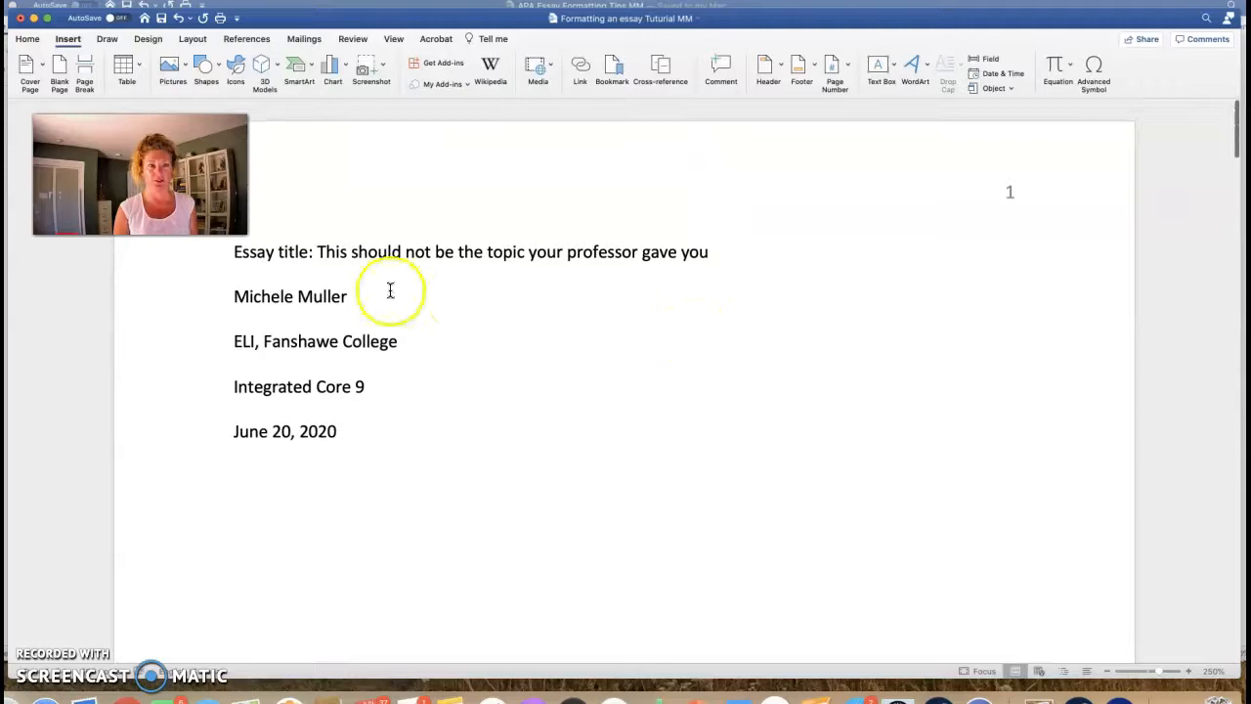
Step: Add a blank line above the essay title to move the title block down the page
{"action": "left_click", "coordinate": [233, 251]}
{"action": "key", "text": "Return"}
{"action": "key", "text": "Return"}
{"action": "key", "text": "Return"}
{"action": "key", "text": "Return"}
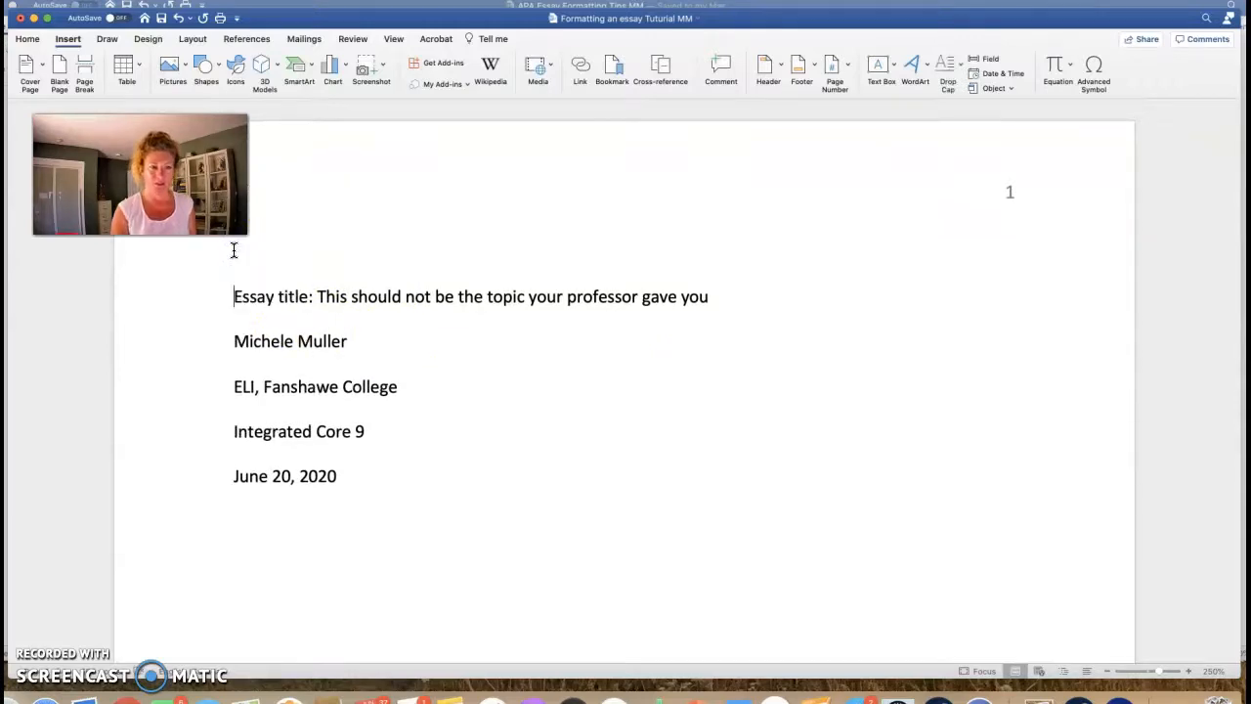
{"action": "scroll", "coordinate": [628, 278], "scroll_direction": "down", "scroll_amount": 2}
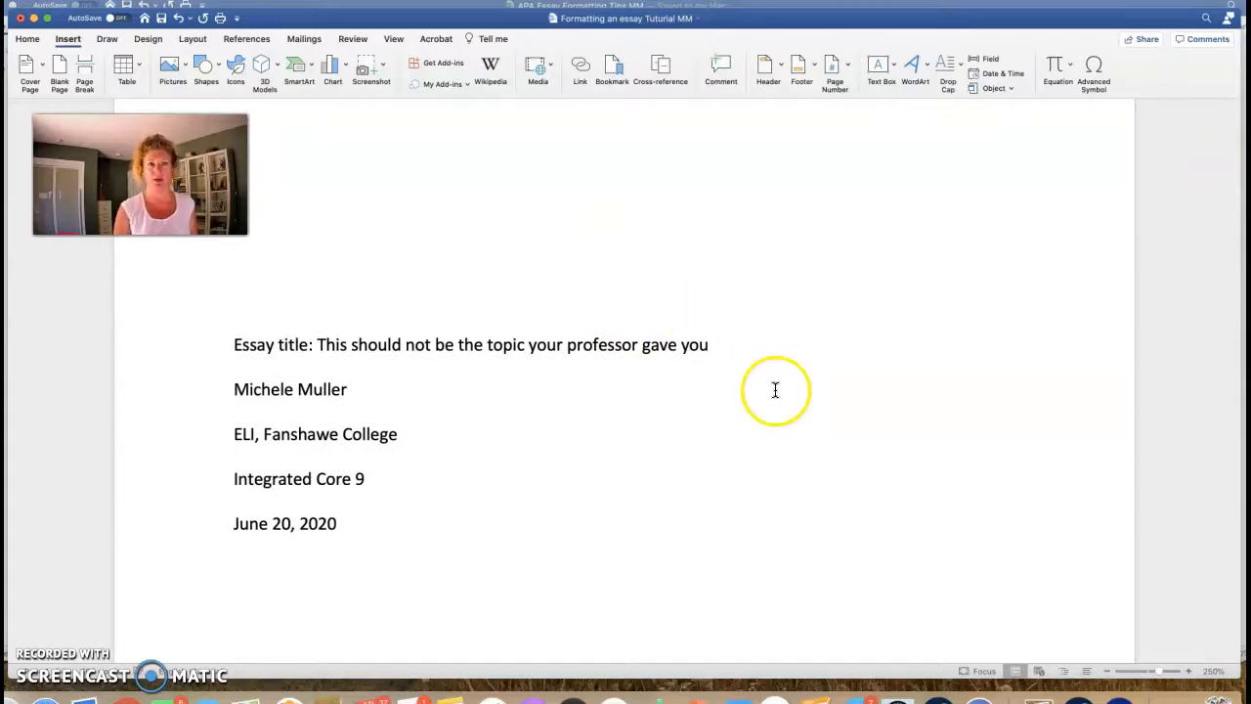
{"action": "scroll", "coordinate": [774, 388], "scroll_direction": "down", "scroll_amount": 2}
{"action": "scroll", "coordinate": [774, 387], "scroll_direction": "up", "scroll_amount": 1}
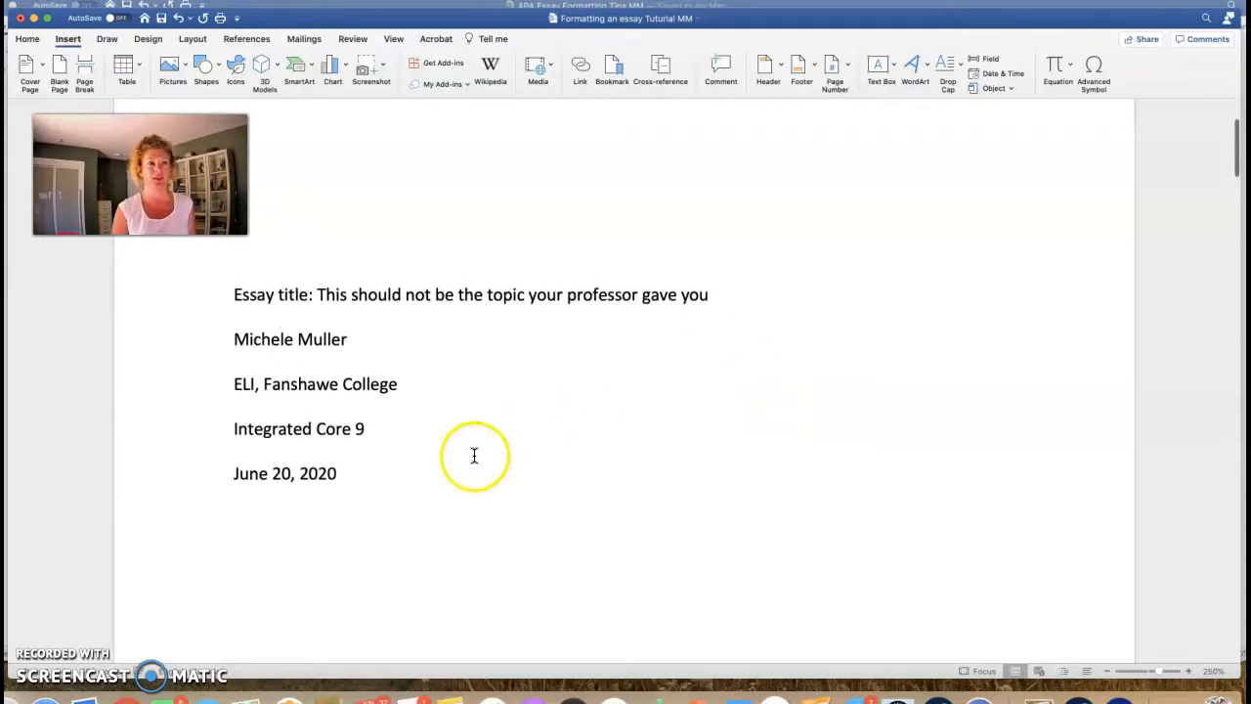
Step: Centre the title-page lines: title, author, college, course and date
{"action": "left_click_drag", "start_coordinate": [349, 478], "coordinate": [224, 296]}
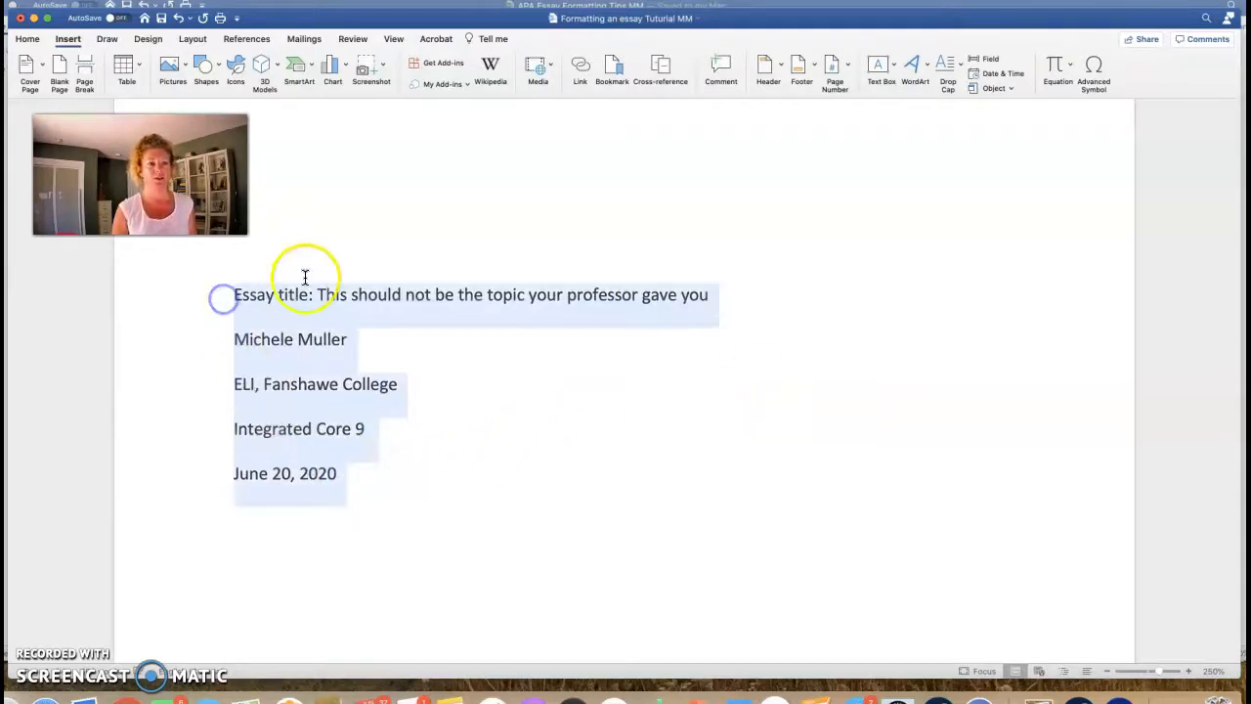
{"action": "left_click", "coordinate": [23, 40]}
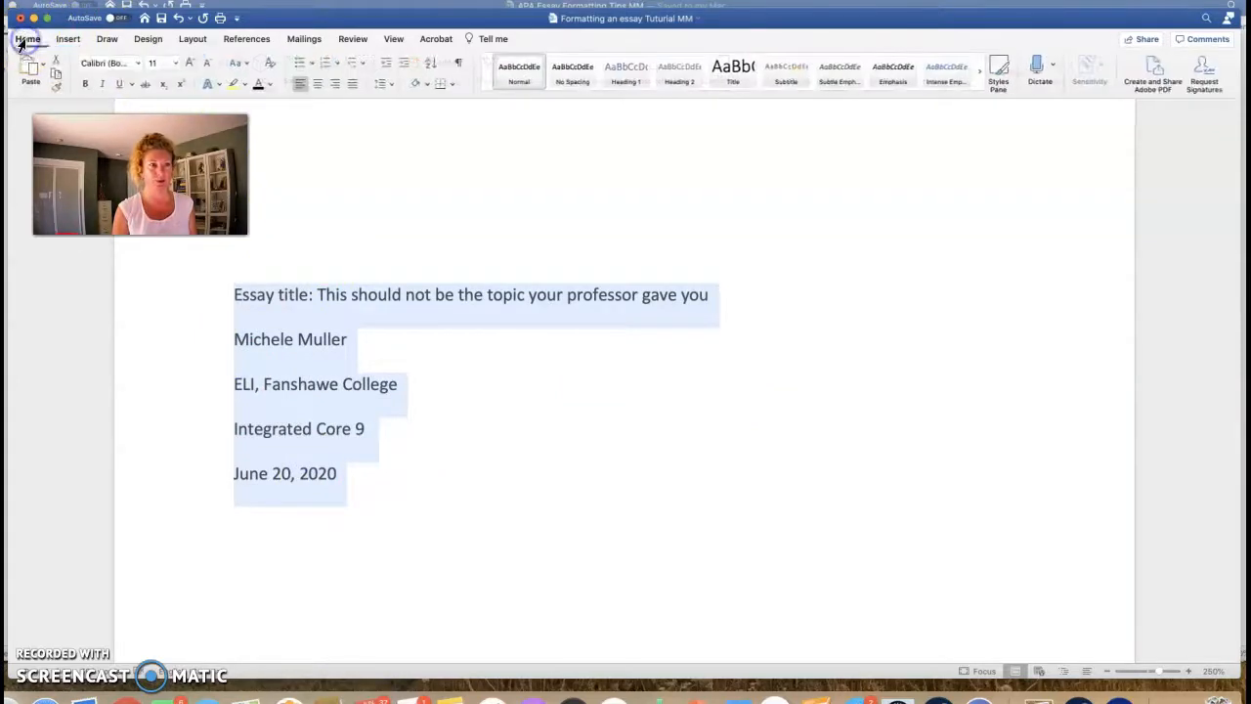
{"action": "left_click", "coordinate": [315, 86]}
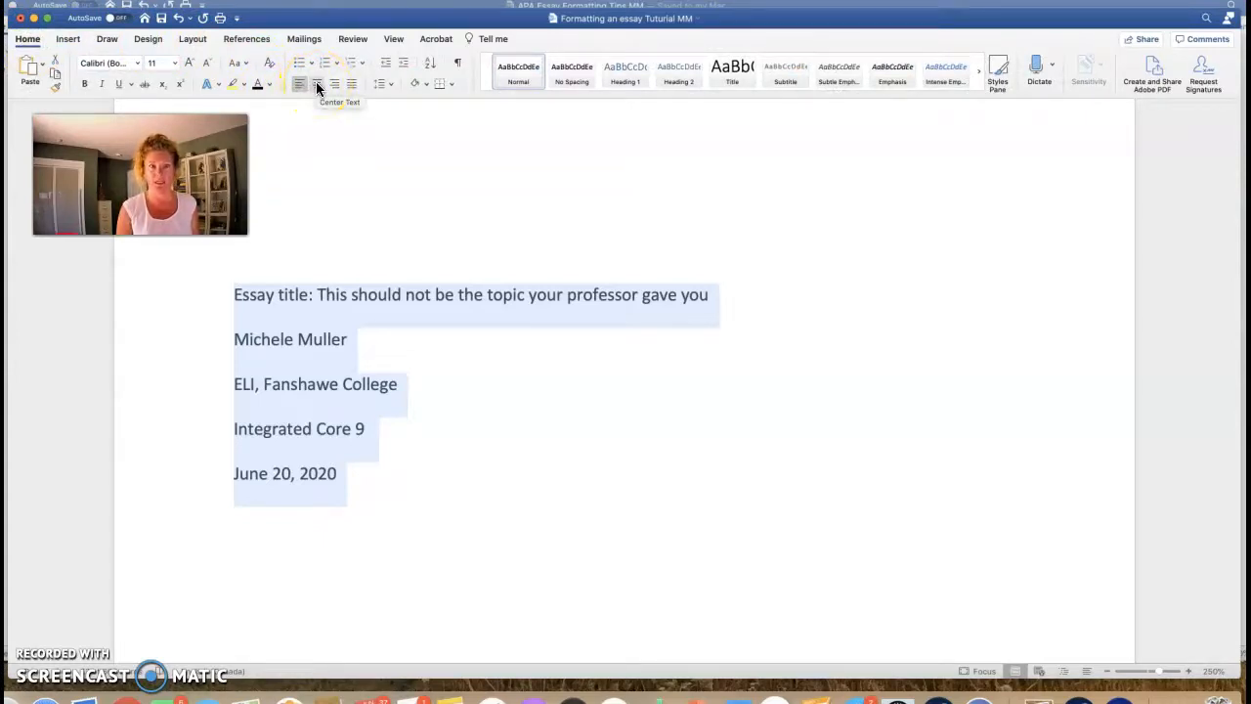
{"action": "left_click", "coordinate": [316, 84]}
{"action": "left_click", "coordinate": [665, 364]}
Step: Add a blank line between the title and author name, and make the title bold
{"action": "left_click", "coordinate": [570, 338]}
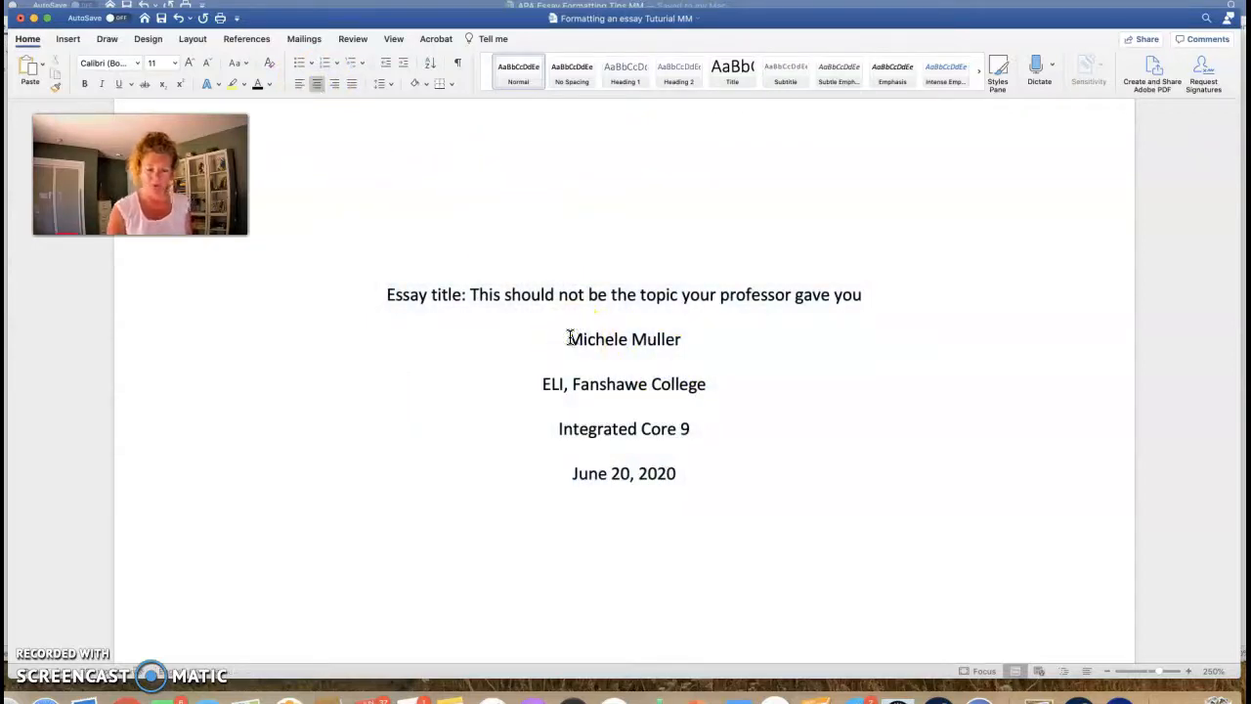
{"action": "key", "text": "Return"}
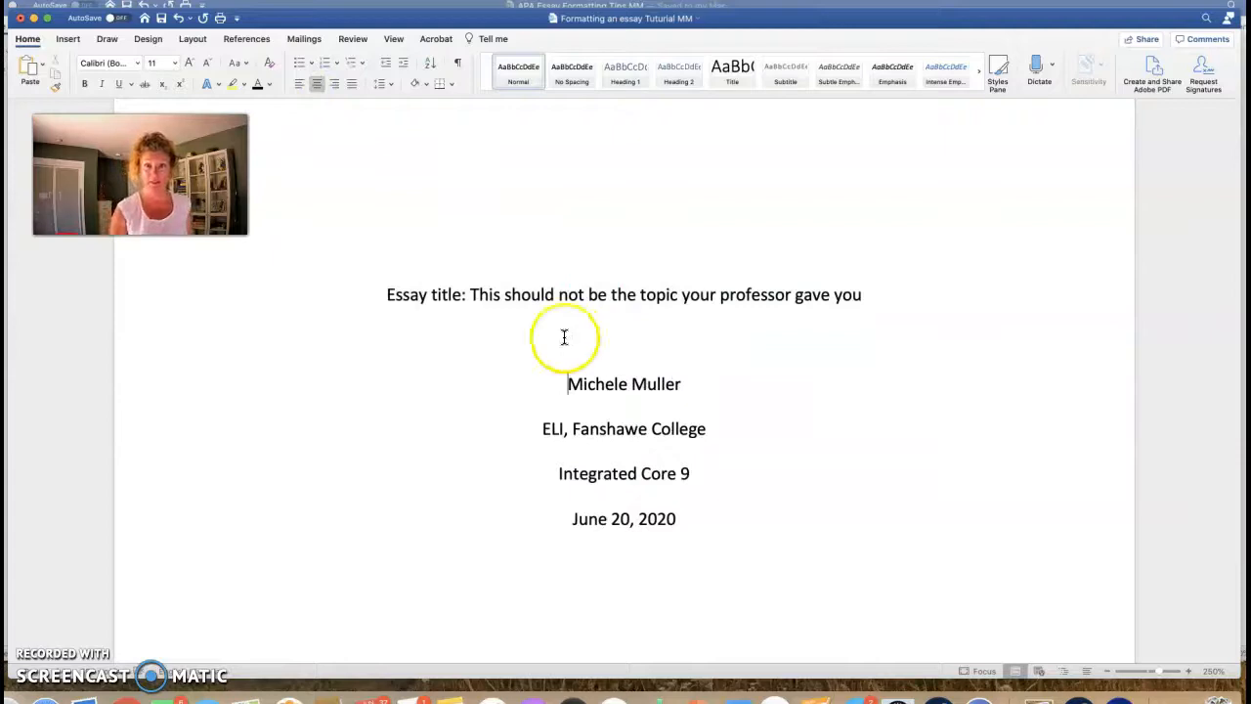
{"action": "left_click_drag", "start_coordinate": [866, 296], "coordinate": [400, 284]}
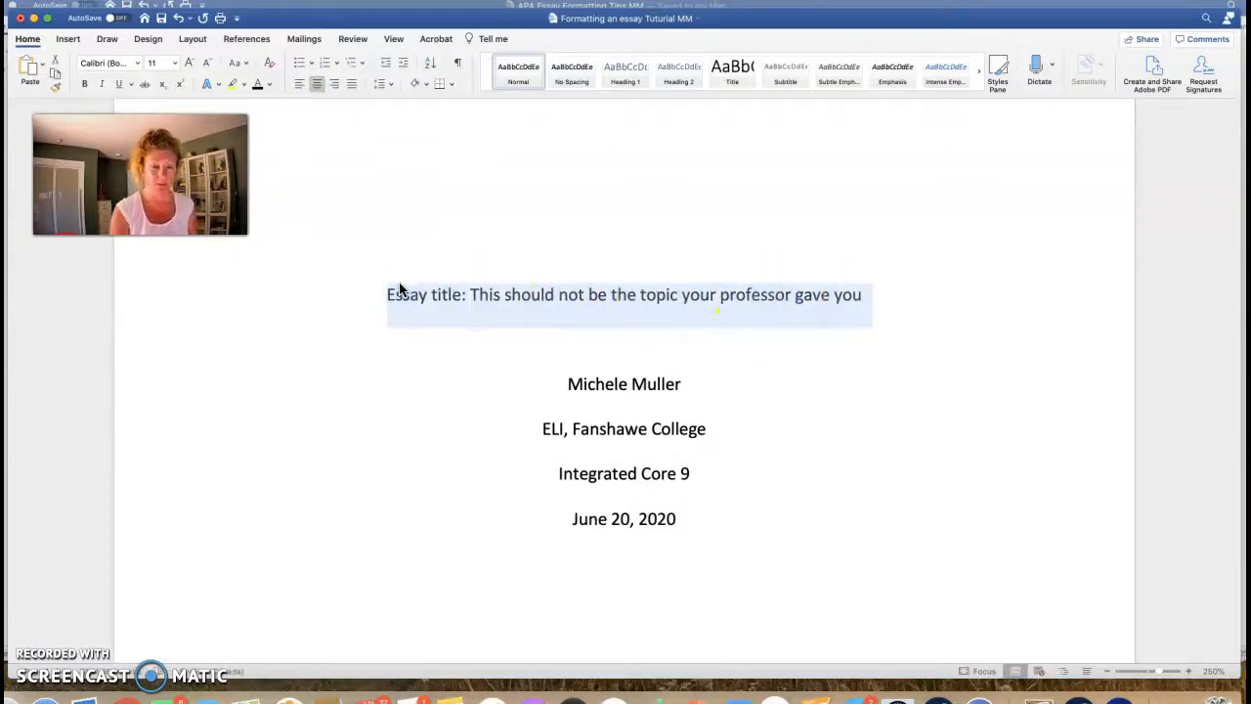
{"action": "key", "text": "super+b"}
{"action": "left_click", "coordinate": [762, 385]}
{"action": "scroll", "coordinate": [763, 386], "scroll_direction": "up", "scroll_amount": 3}
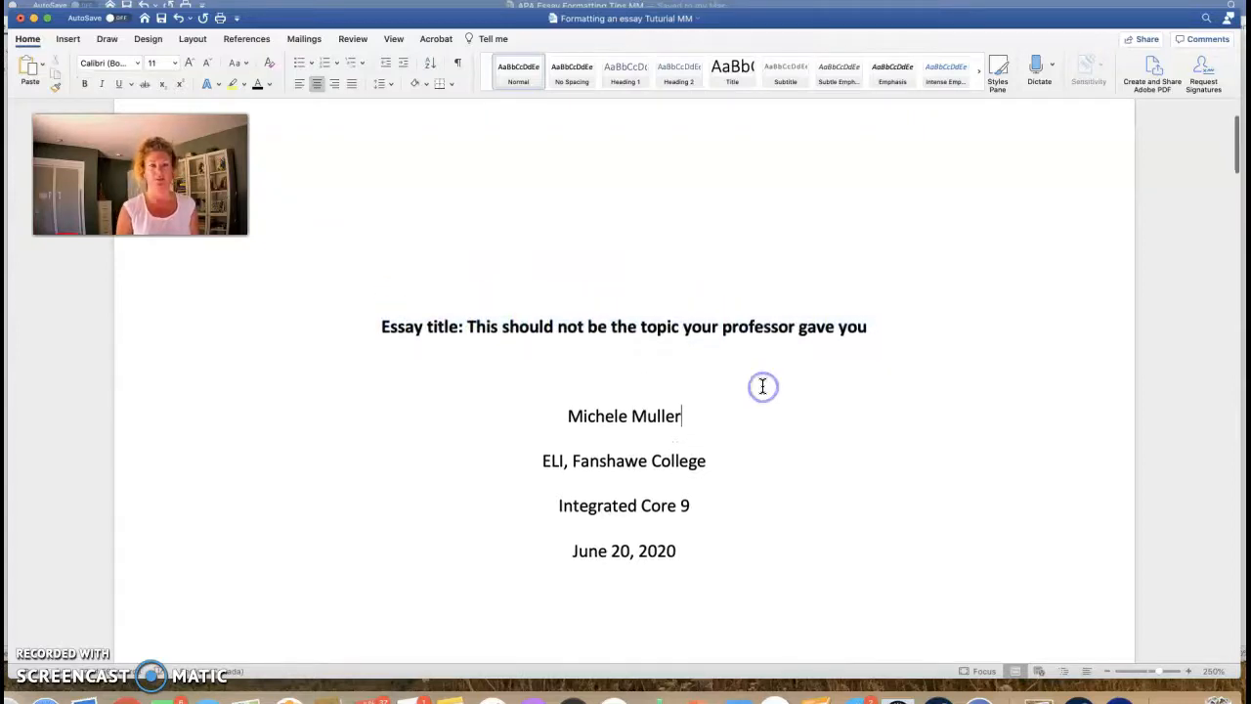
{"action": "scroll", "coordinate": [763, 386], "scroll_direction": "down", "scroll_amount": 1}
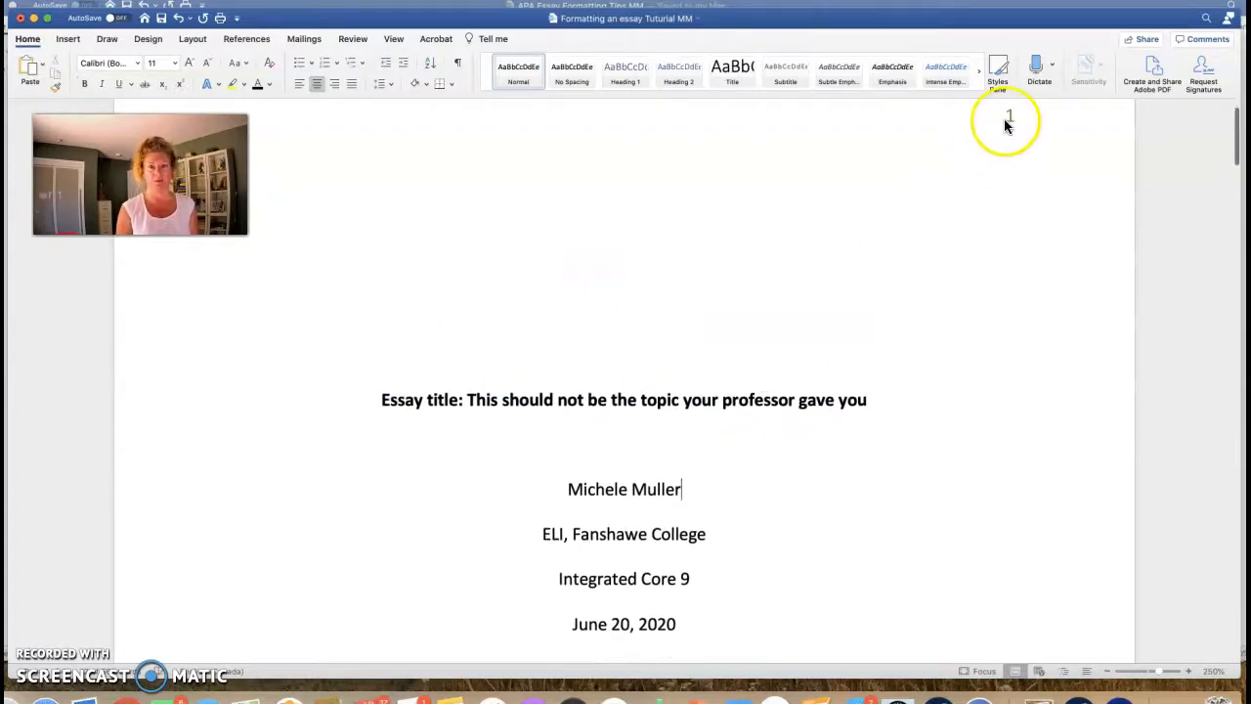
{"action": "scroll", "coordinate": [871, 279], "scroll_direction": "down", "scroll_amount": 2}
{"action": "scroll", "coordinate": [752, 382], "scroll_direction": "down", "scroll_amount": 3}
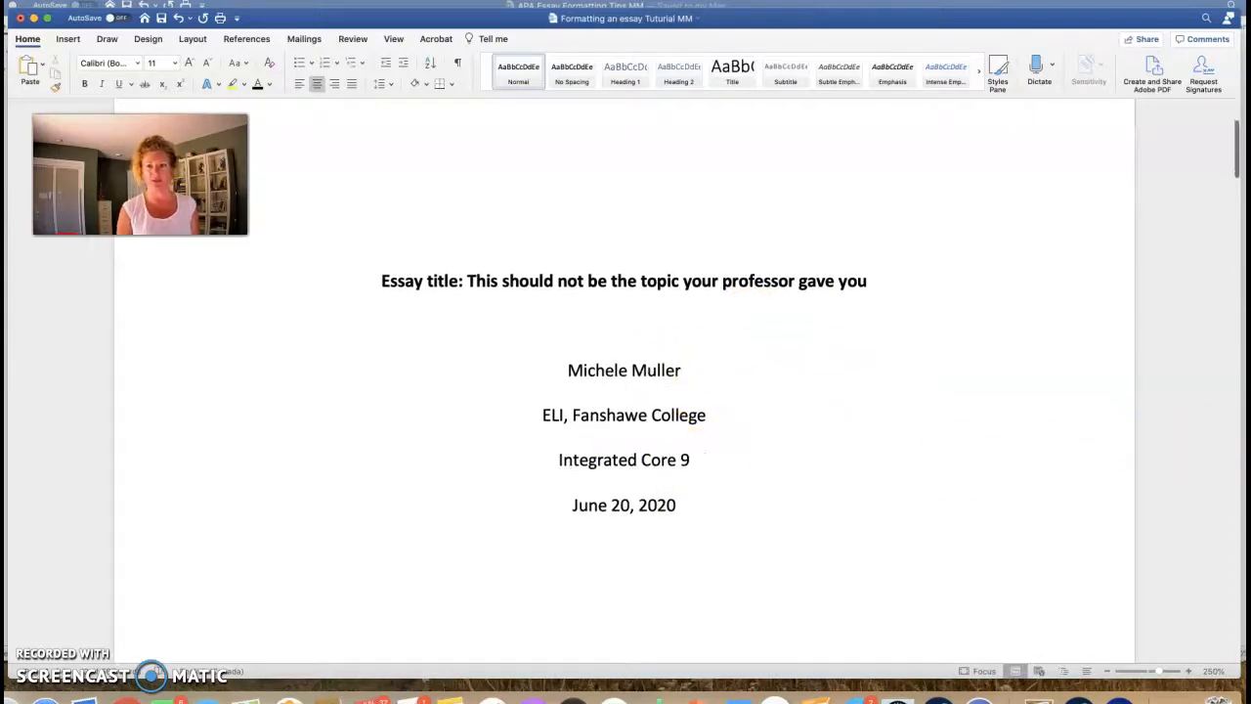
Step: Check the APA tips document, then delete the blank lines above the first body paragraph
{"action": "left_click", "coordinate": [1245, 423]}
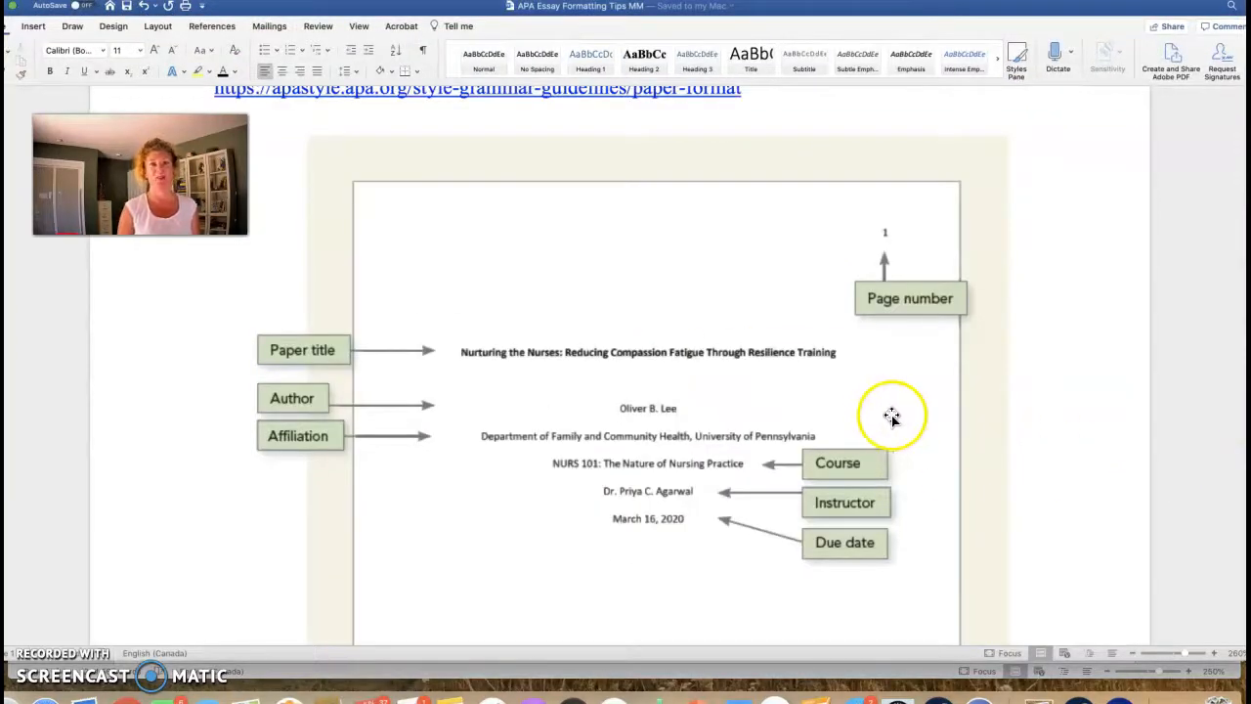
{"action": "left_click", "coordinate": [856, 677]}
{"action": "scroll", "coordinate": [765, 523], "scroll_direction": "down", "scroll_amount": 10}
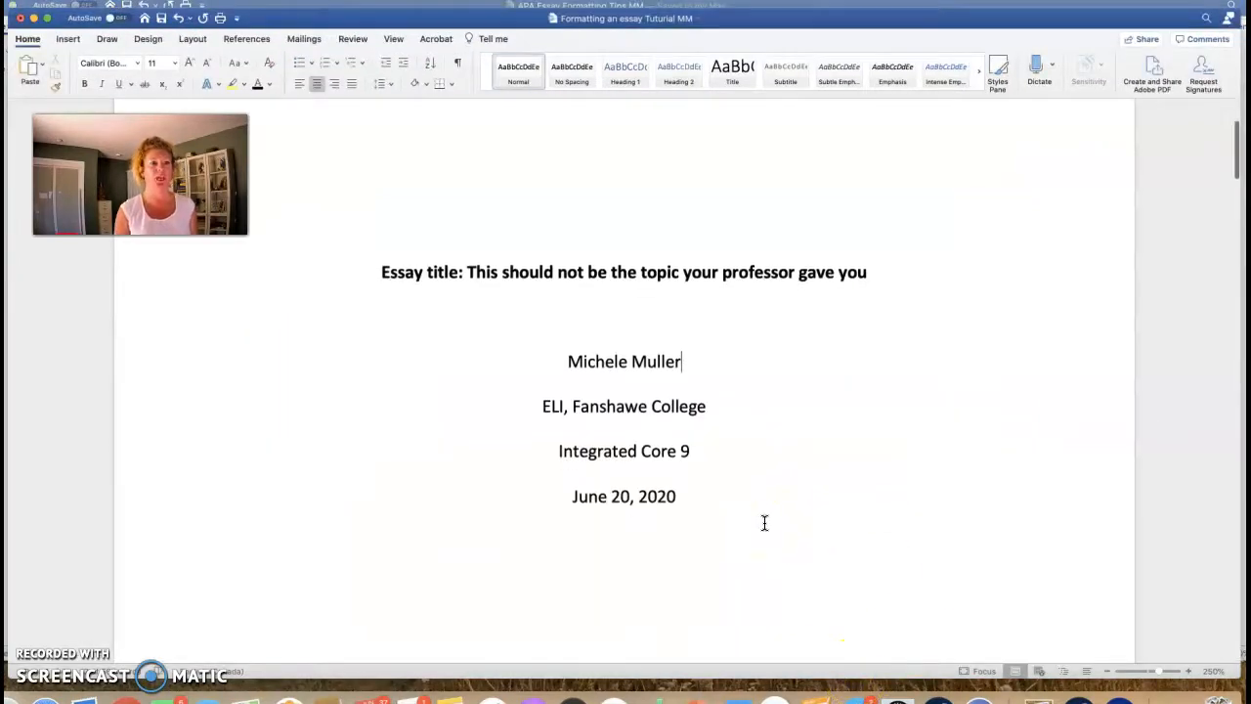
{"action": "scroll", "coordinate": [765, 523], "scroll_direction": "down", "scroll_amount": 10}
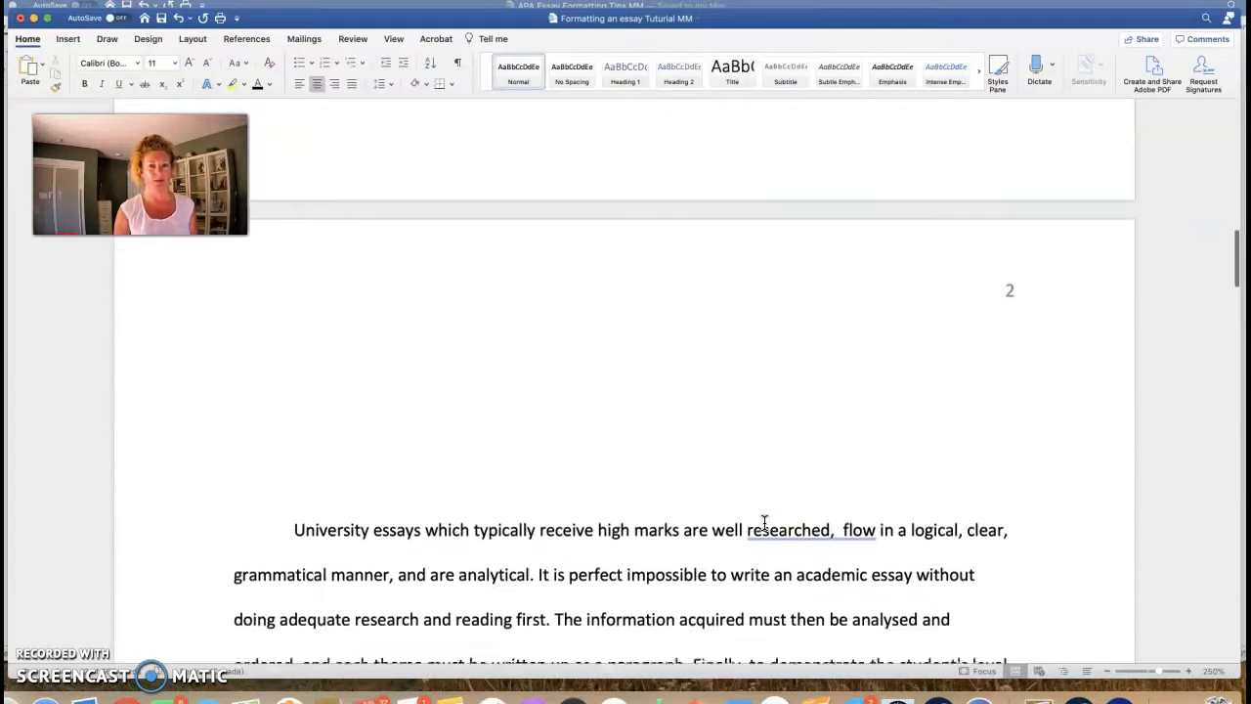
{"action": "scroll", "coordinate": [765, 523], "scroll_direction": "down", "scroll_amount": 3}
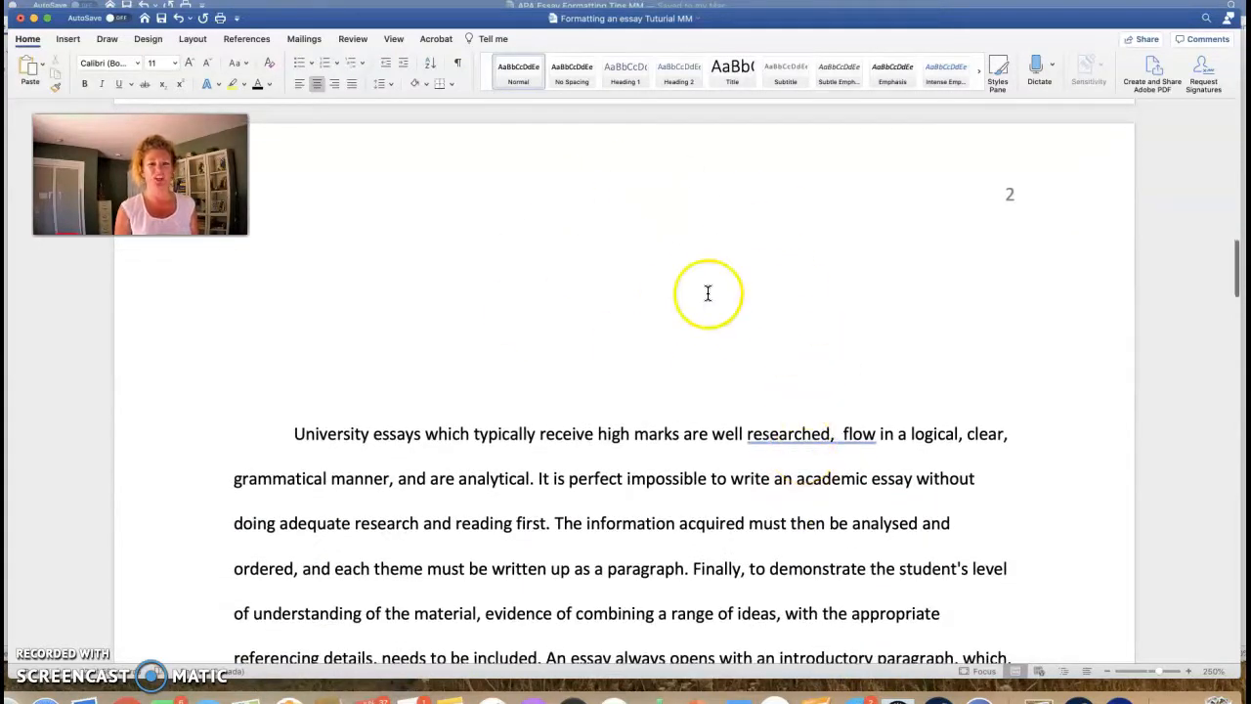
{"action": "left_click", "coordinate": [313, 393]}
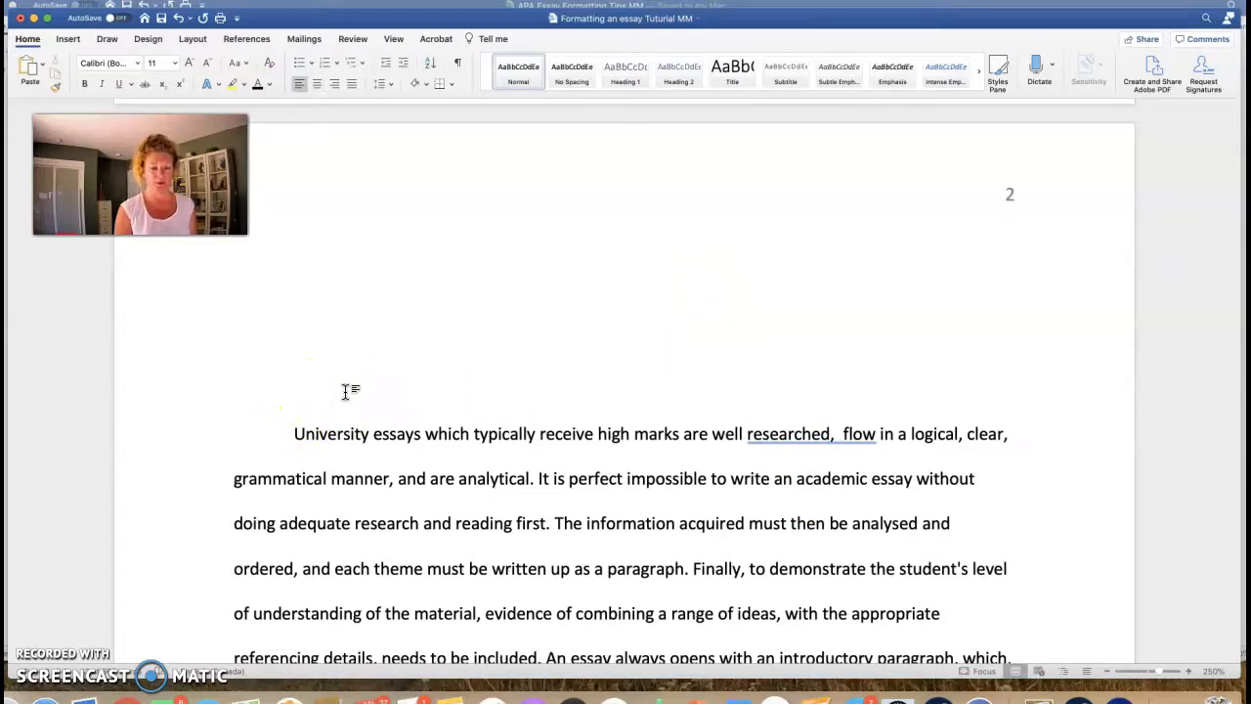
{"action": "key", "text": "BackSpace"}
{"action": "key", "text": "BackSpace"}
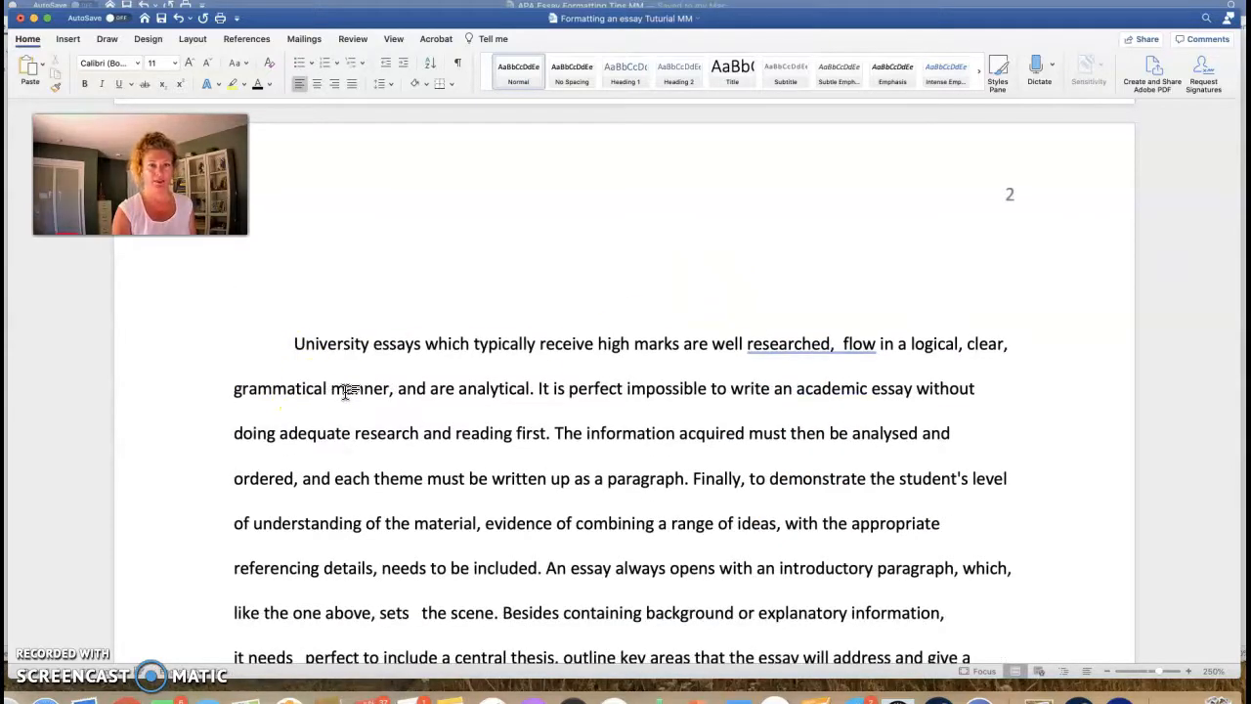
Step: Copy the essay title from page 1 and paste it above the page 2 paragraph, removing the extra line
{"action": "scroll", "coordinate": [751, 430], "scroll_direction": "up", "scroll_amount": 10}
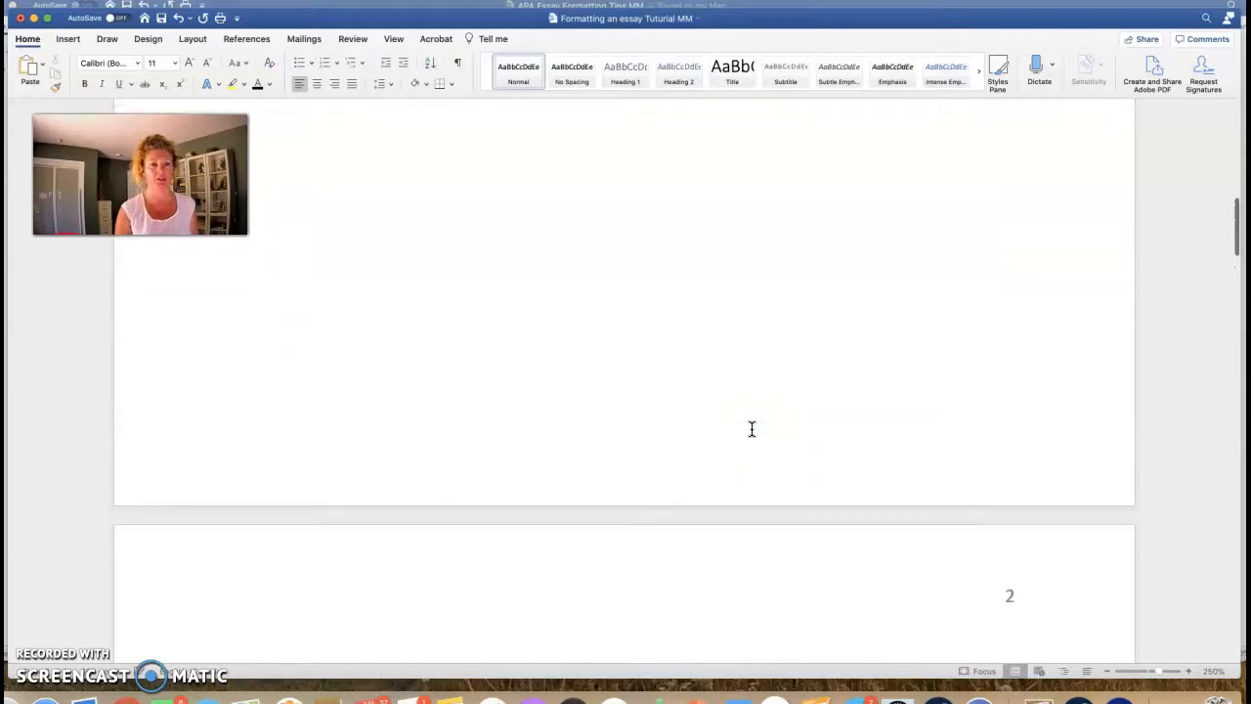
{"action": "scroll", "coordinate": [752, 429], "scroll_direction": "up", "scroll_amount": 10}
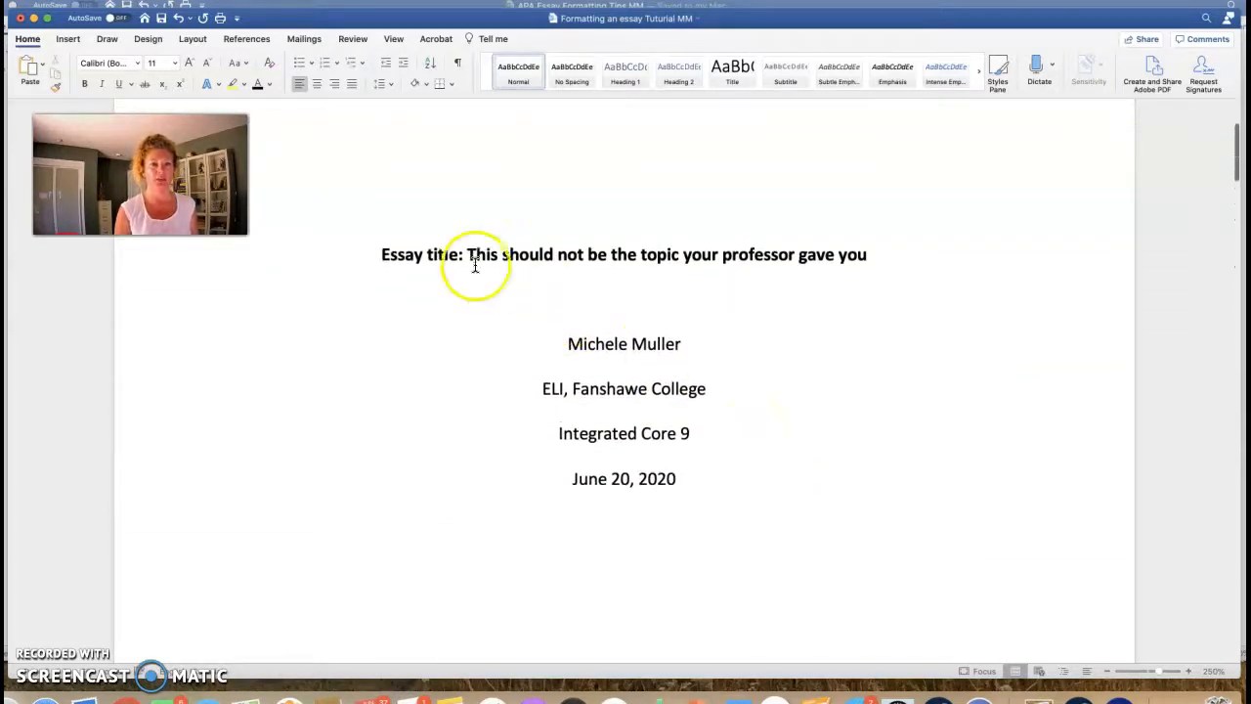
{"action": "left_click_drag", "start_coordinate": [373, 253], "coordinate": [860, 254]}
{"action": "key", "text": "super+c"}
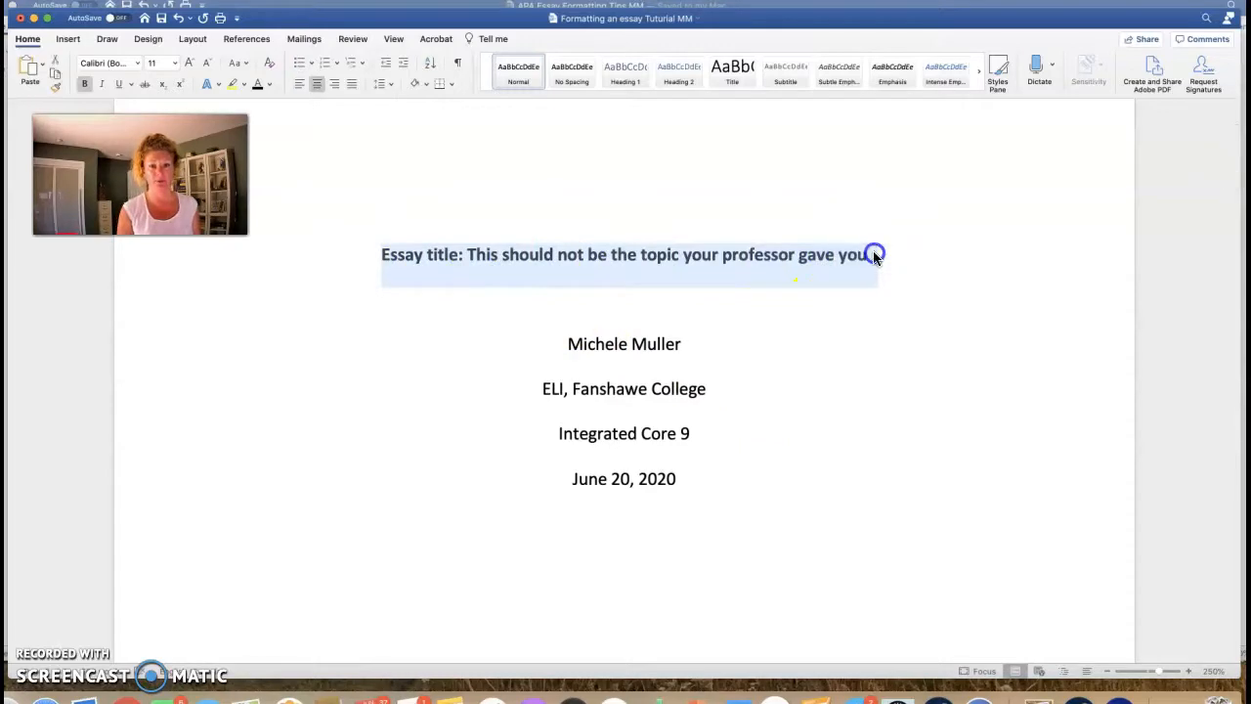
{"action": "left_click", "coordinate": [796, 388]}
{"action": "scroll", "coordinate": [796, 390], "scroll_direction": "down", "scroll_amount": 10}
{"action": "scroll", "coordinate": [796, 389], "scroll_direction": "down", "scroll_amount": 5}
{"action": "left_click", "coordinate": [626, 413]}
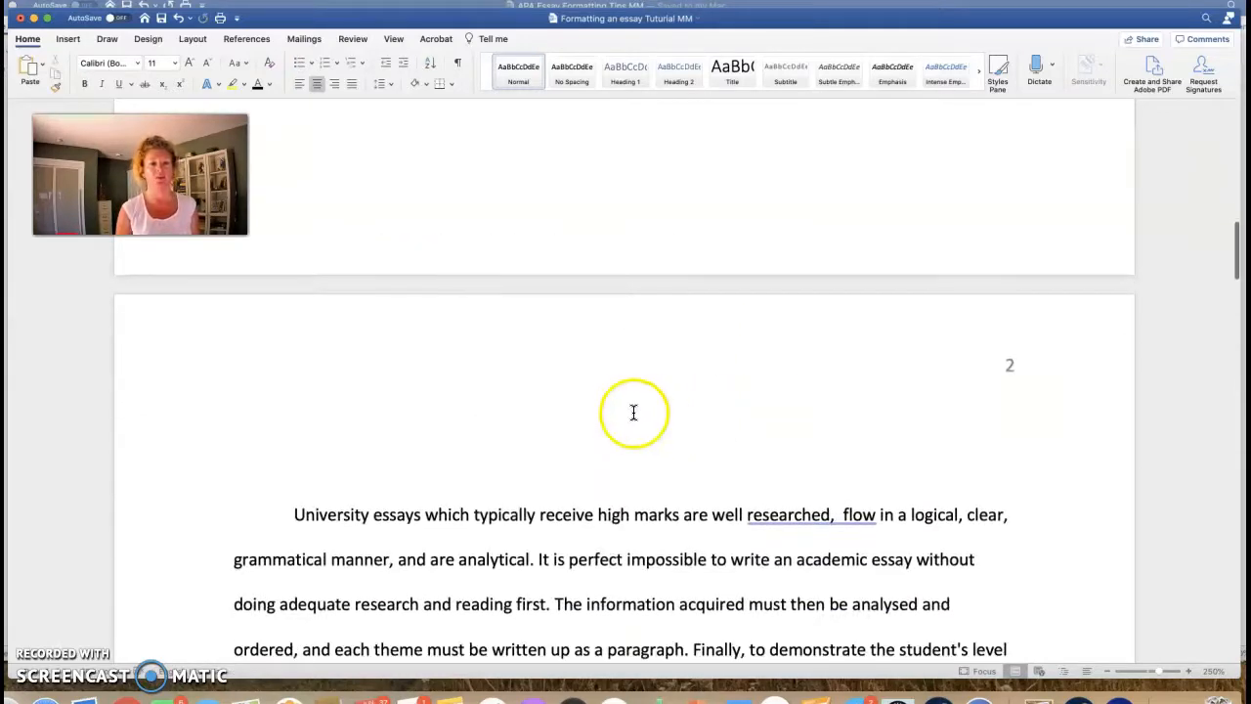
{"action": "key", "text": "super+v"}
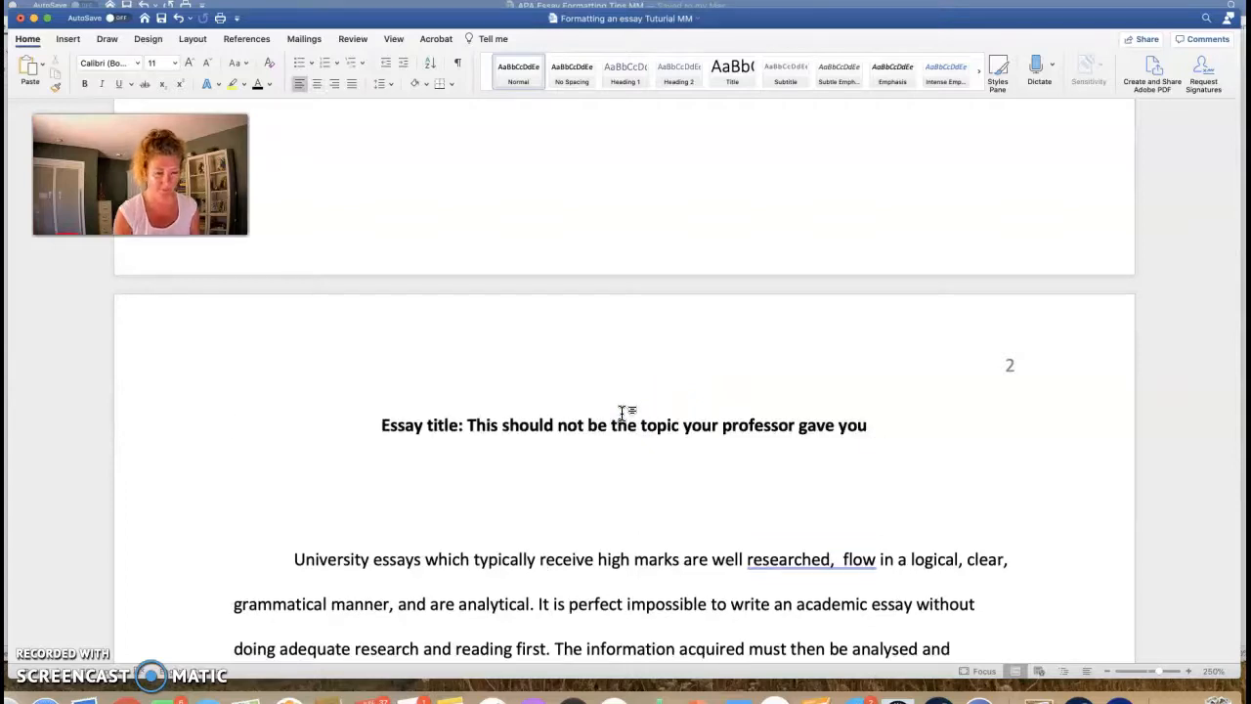
{"action": "left_click", "coordinate": [511, 466]}
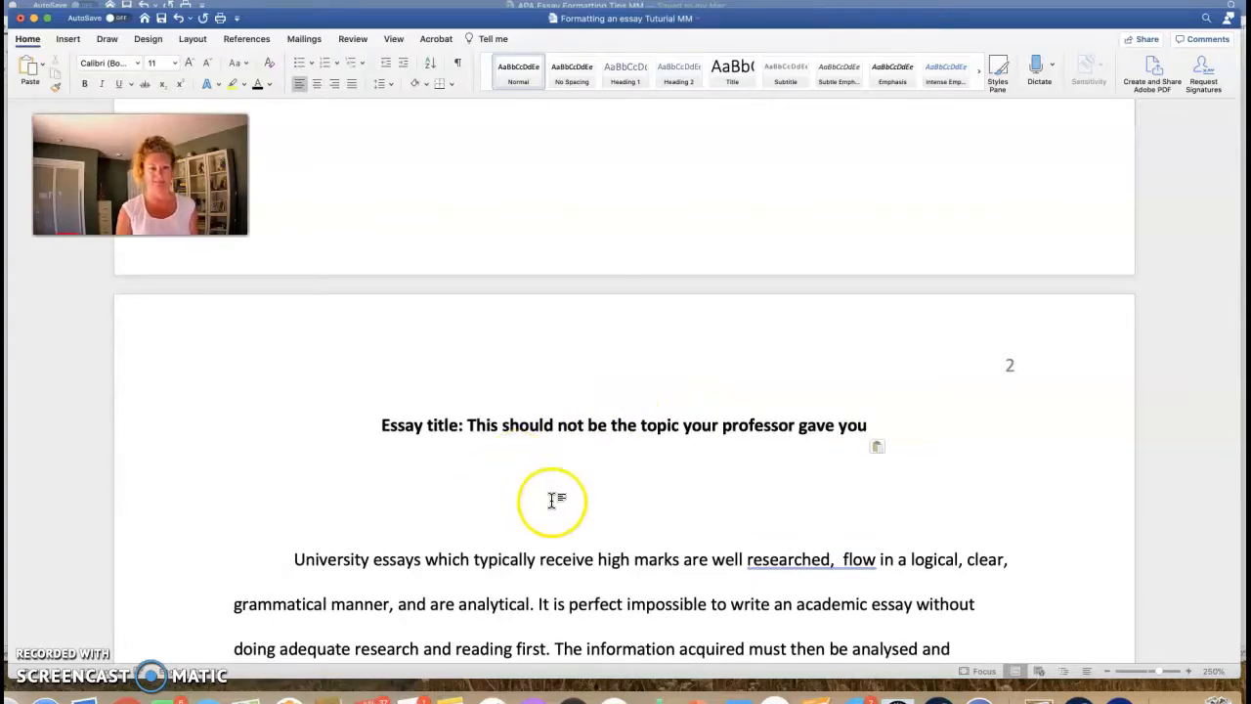
{"action": "key", "text": "BackSpace"}
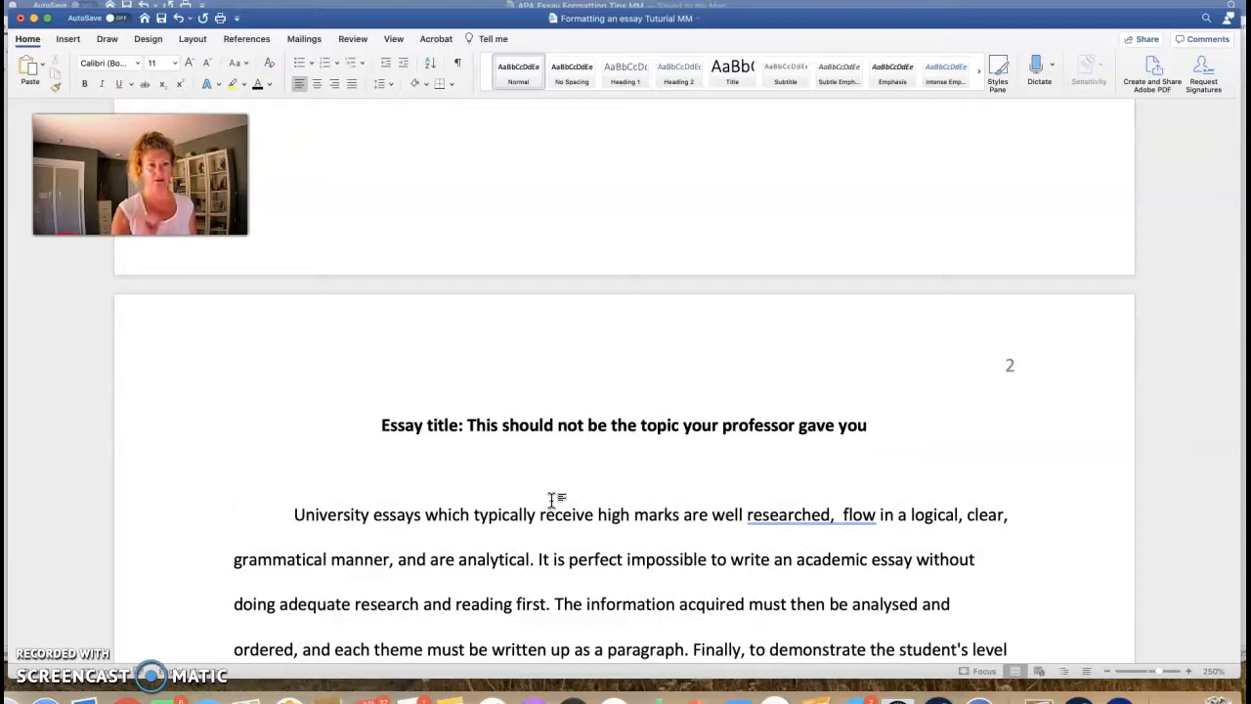
{"action": "scroll", "coordinate": [714, 400], "scroll_direction": "down", "scroll_amount": 3}
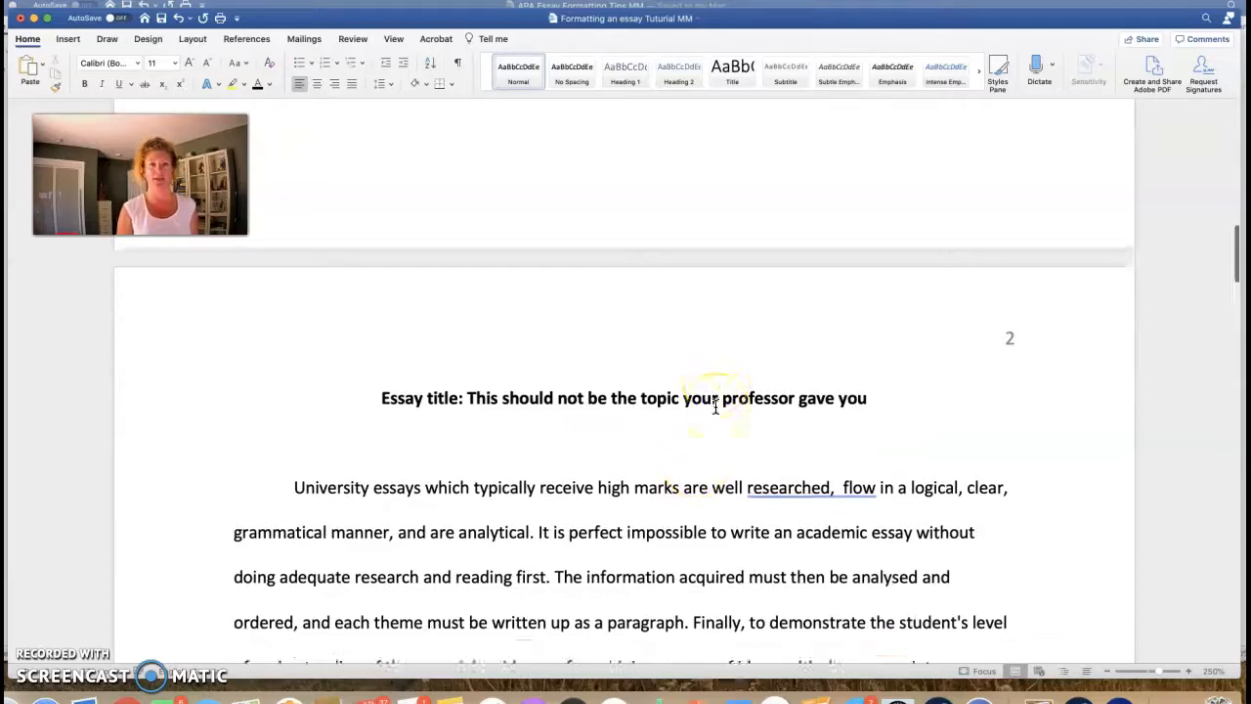
{"action": "scroll", "coordinate": [716, 406], "scroll_direction": "down", "scroll_amount": 4}
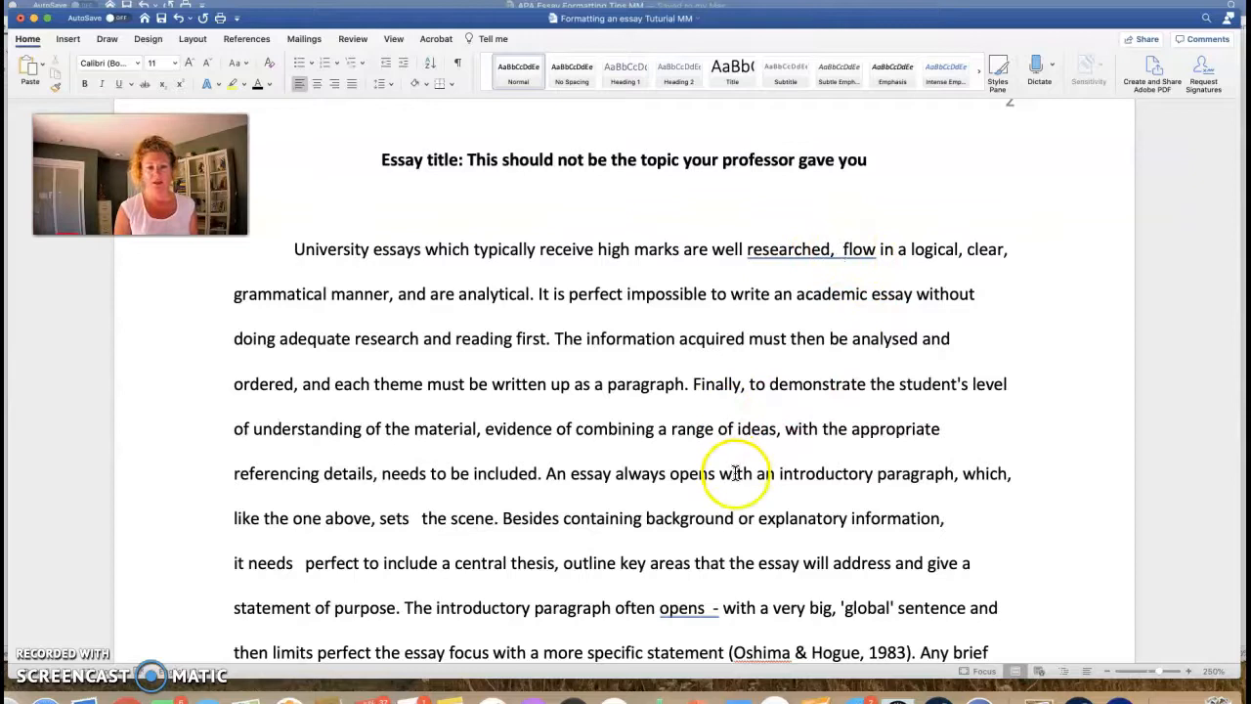
Step: Delete the double space before 'flow' and scroll through the remaining body paragraphs
{"action": "scroll", "coordinate": [729, 486], "scroll_direction": "down", "scroll_amount": 2}
{"action": "left_click", "coordinate": [842, 181]}
{"action": "key", "text": "BackSpace"}
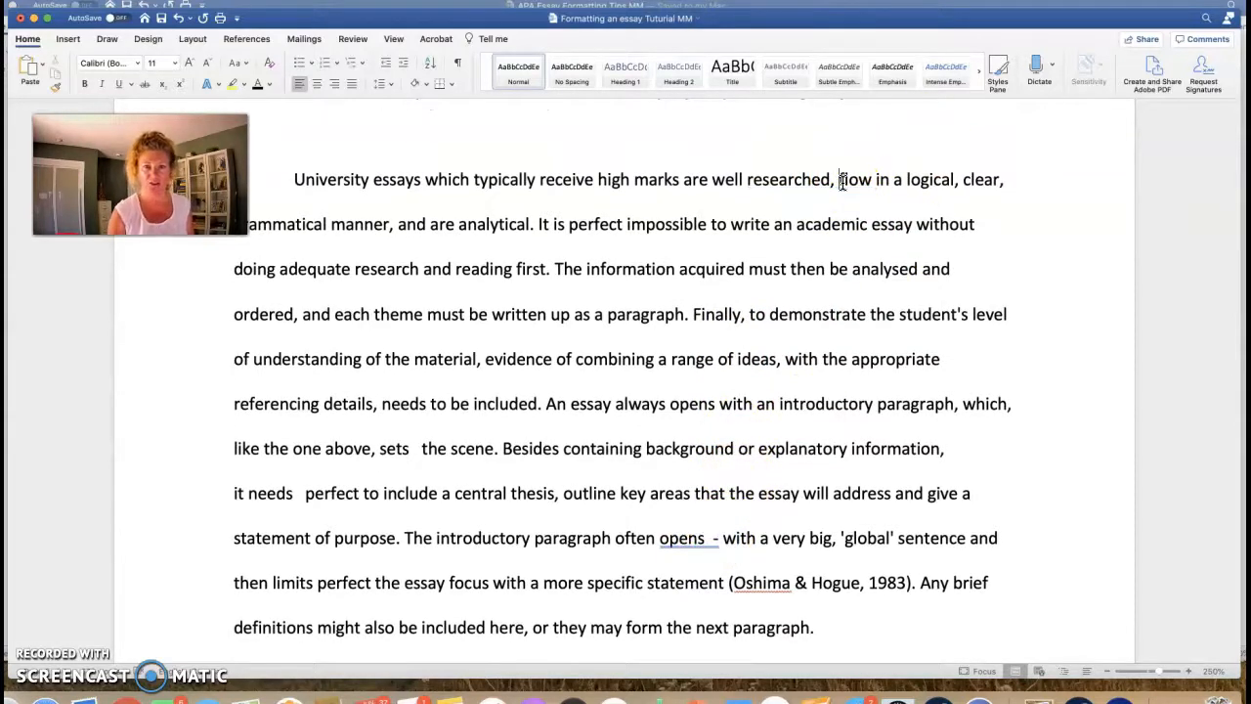
{"action": "scroll", "coordinate": [732, 528], "scroll_direction": "down", "scroll_amount": 5}
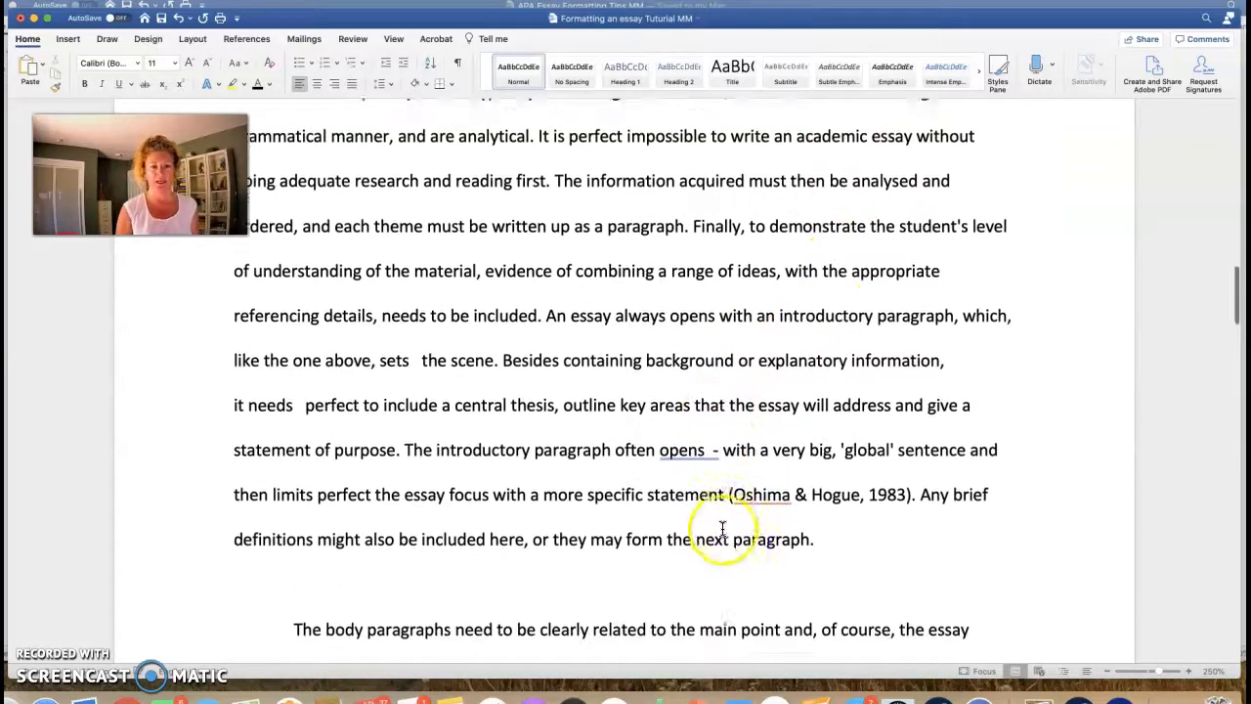
{"action": "scroll", "coordinate": [737, 484], "scroll_direction": "down", "scroll_amount": 12}
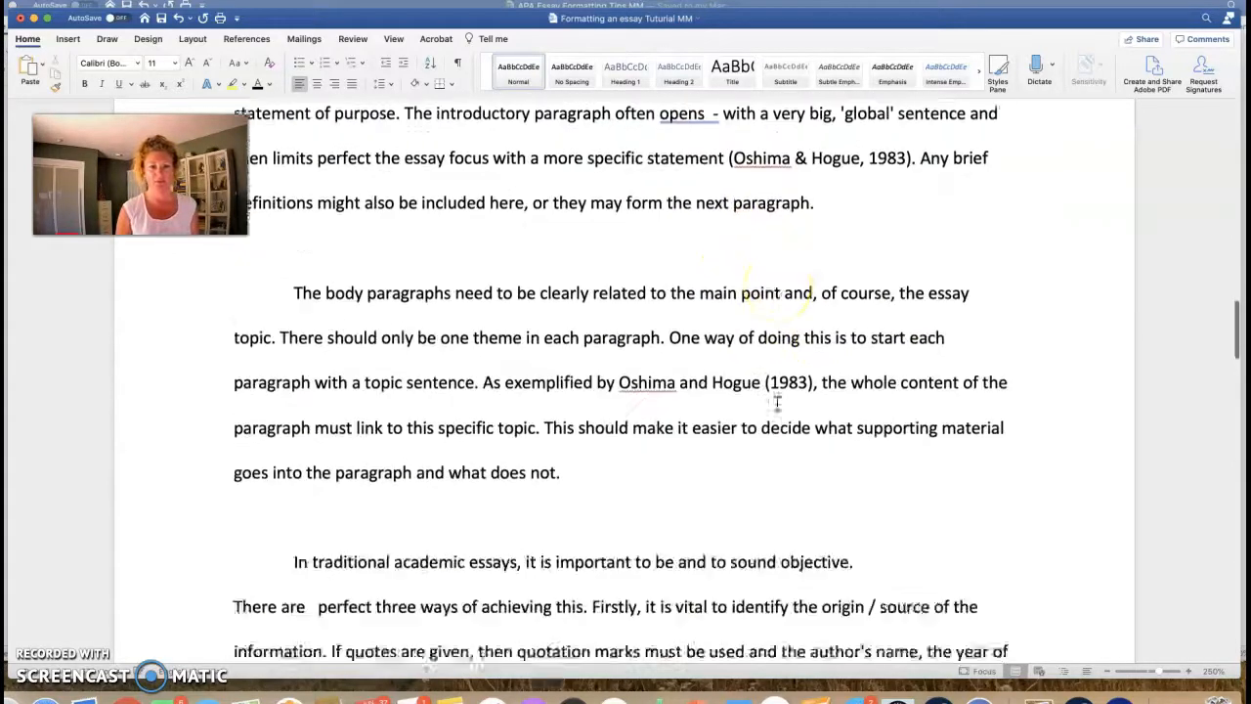
{"action": "scroll", "coordinate": [777, 402], "scroll_direction": "down", "scroll_amount": 14}
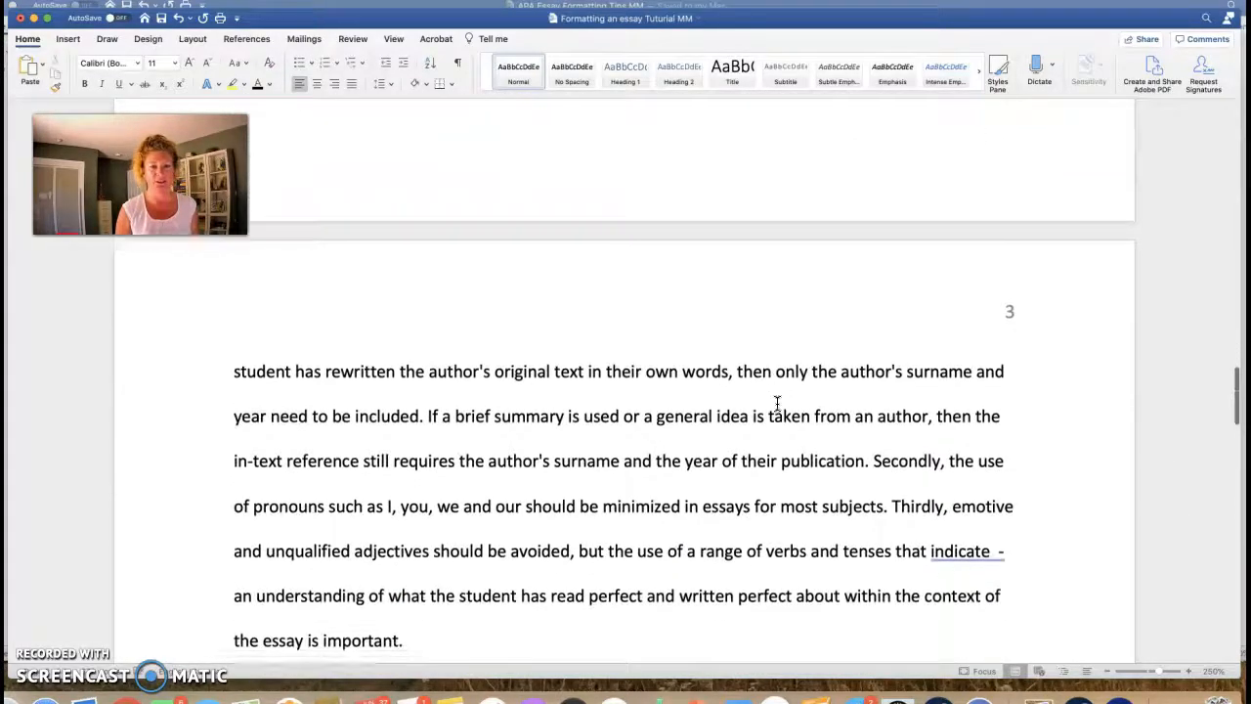
{"action": "scroll", "coordinate": [874, 433], "scroll_direction": "down", "scroll_amount": 8}
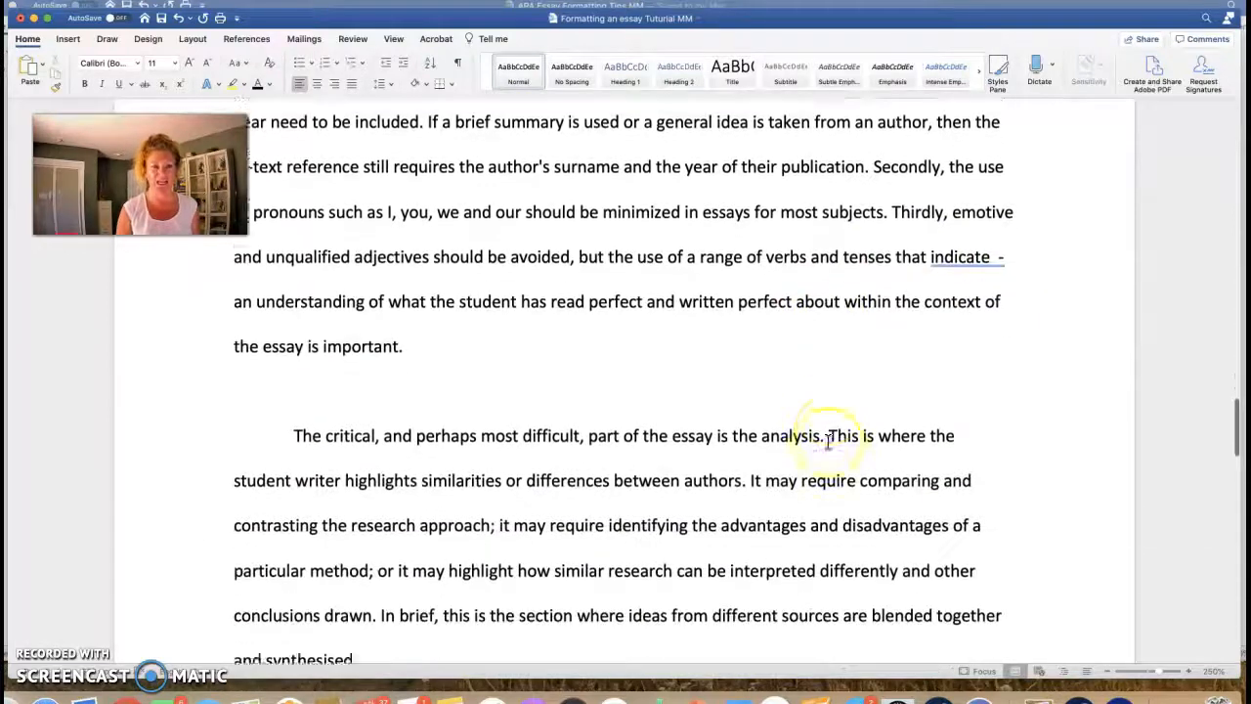
{"action": "scroll", "coordinate": [828, 442], "scroll_direction": "down", "scroll_amount": 4}
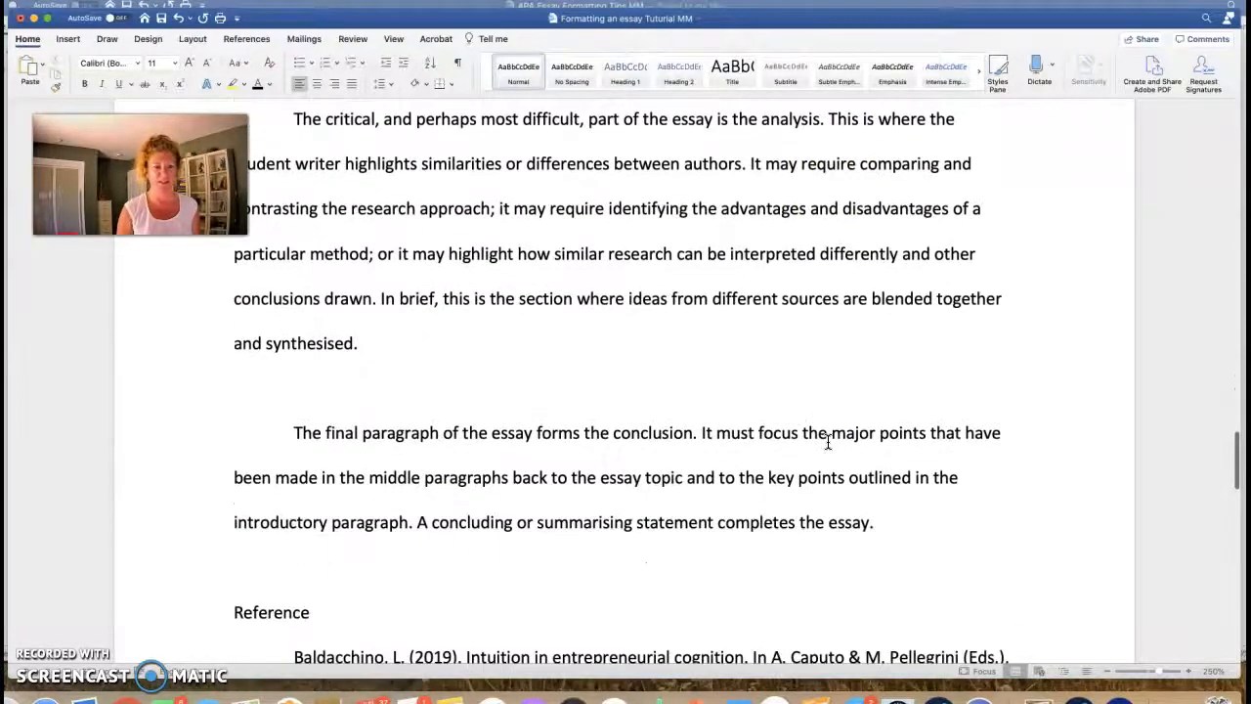
{"action": "scroll", "coordinate": [829, 442], "scroll_direction": "up", "scroll_amount": 20}
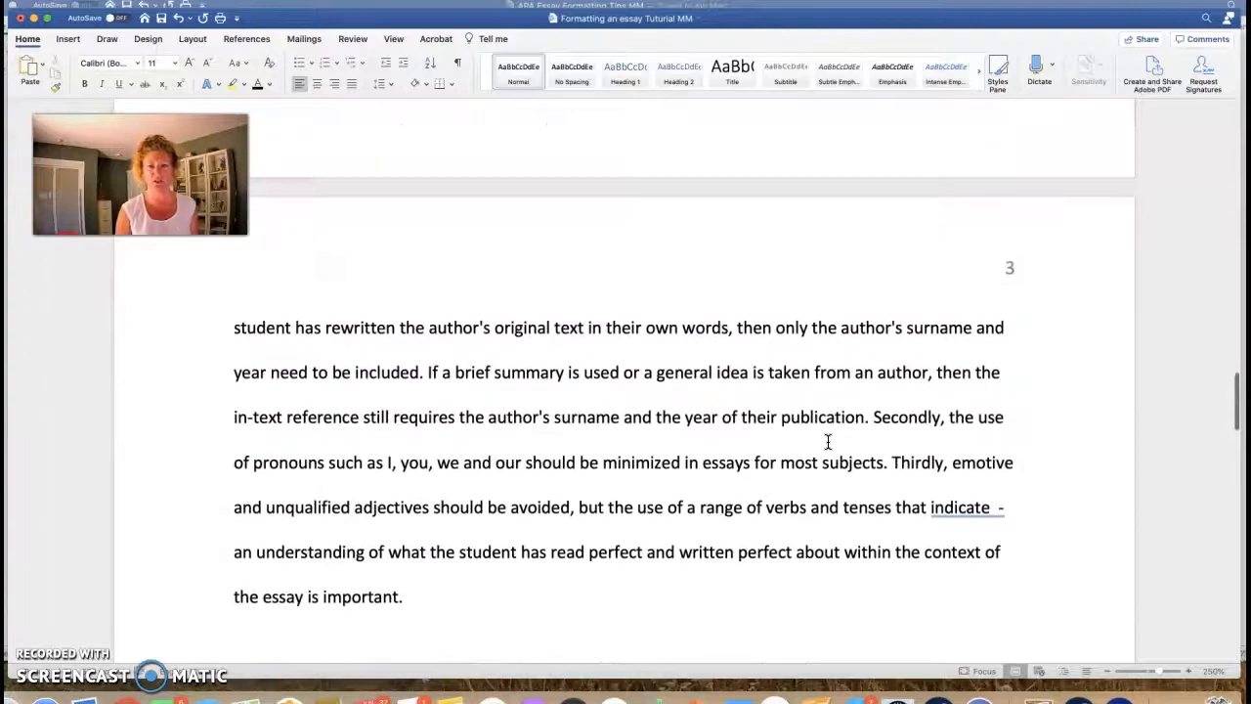
{"action": "scroll", "coordinate": [828, 442], "scroll_direction": "up", "scroll_amount": 12}
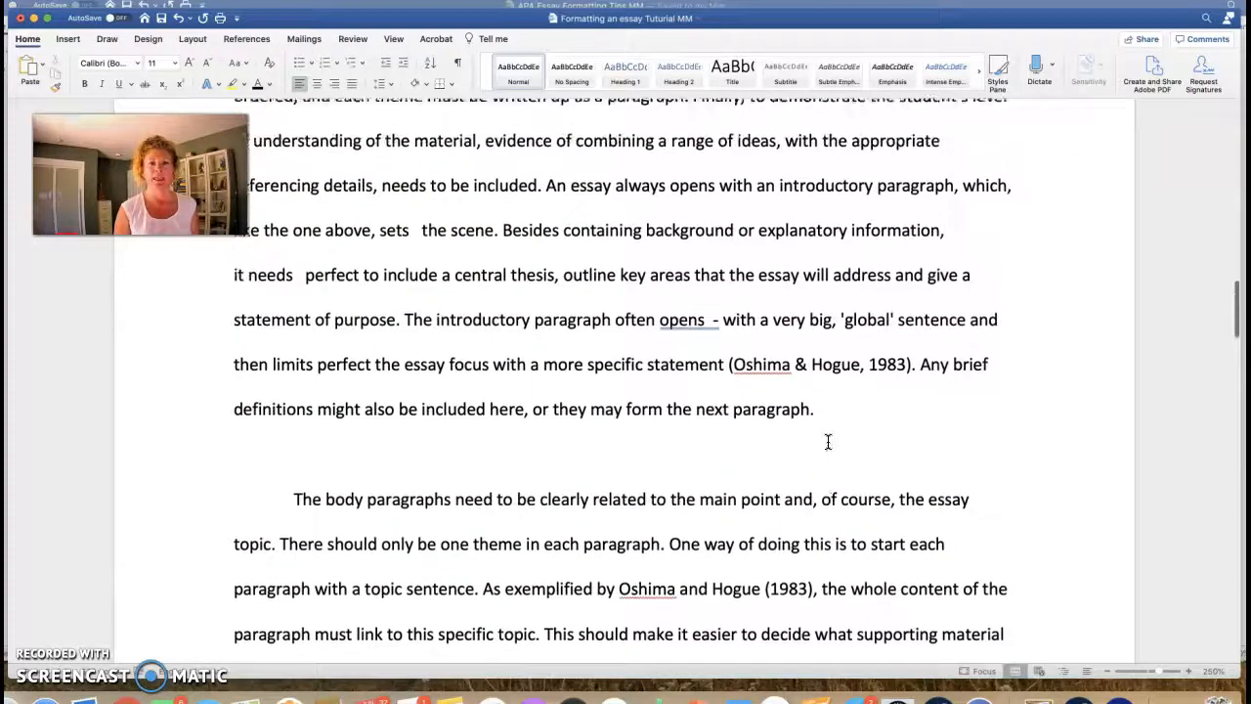
{"action": "scroll", "coordinate": [829, 442], "scroll_direction": "up", "scroll_amount": 2}
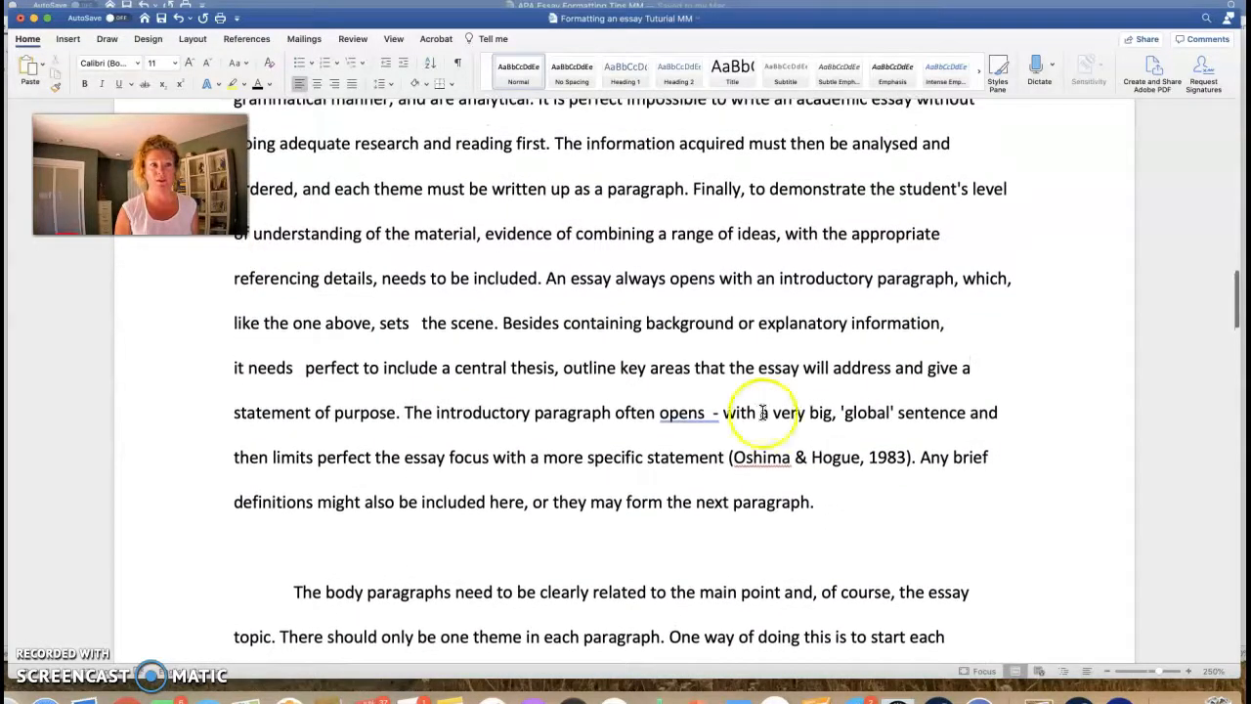
{"action": "left_click", "coordinate": [718, 412]}
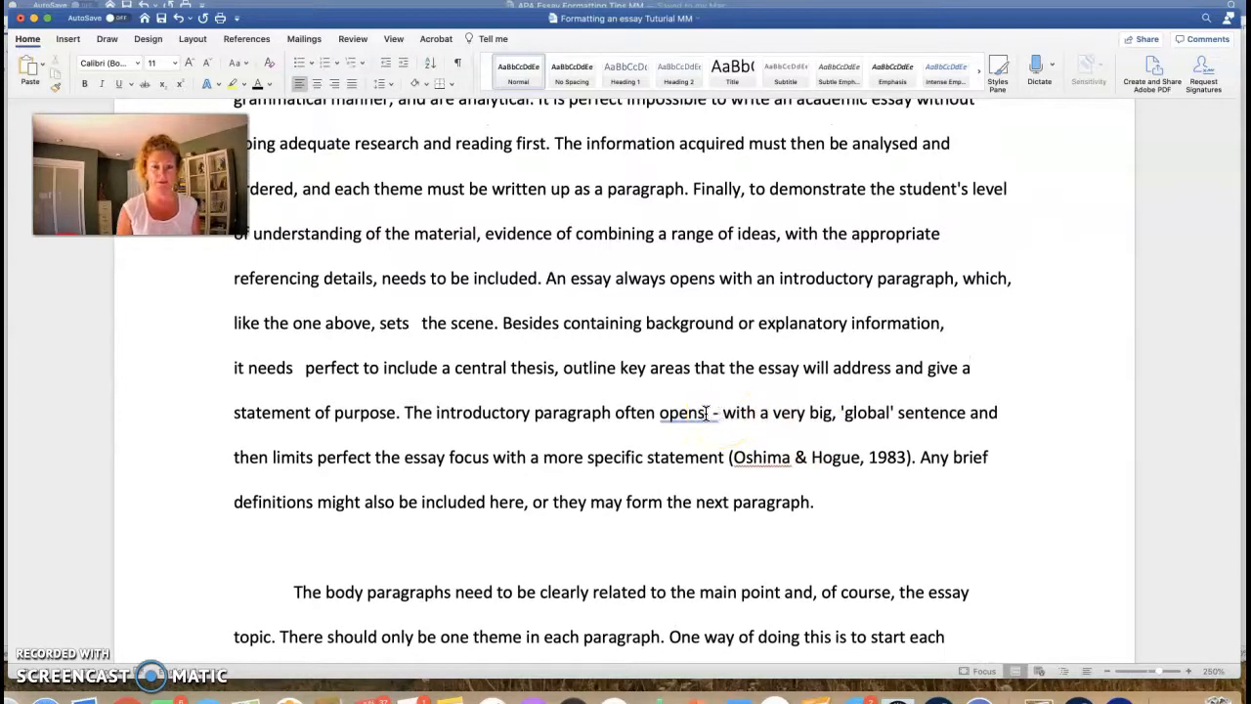
Step: Inspect the stray dash after 'opens' in the introduction by selecting the word
{"action": "double_click", "coordinate": [715, 413]}
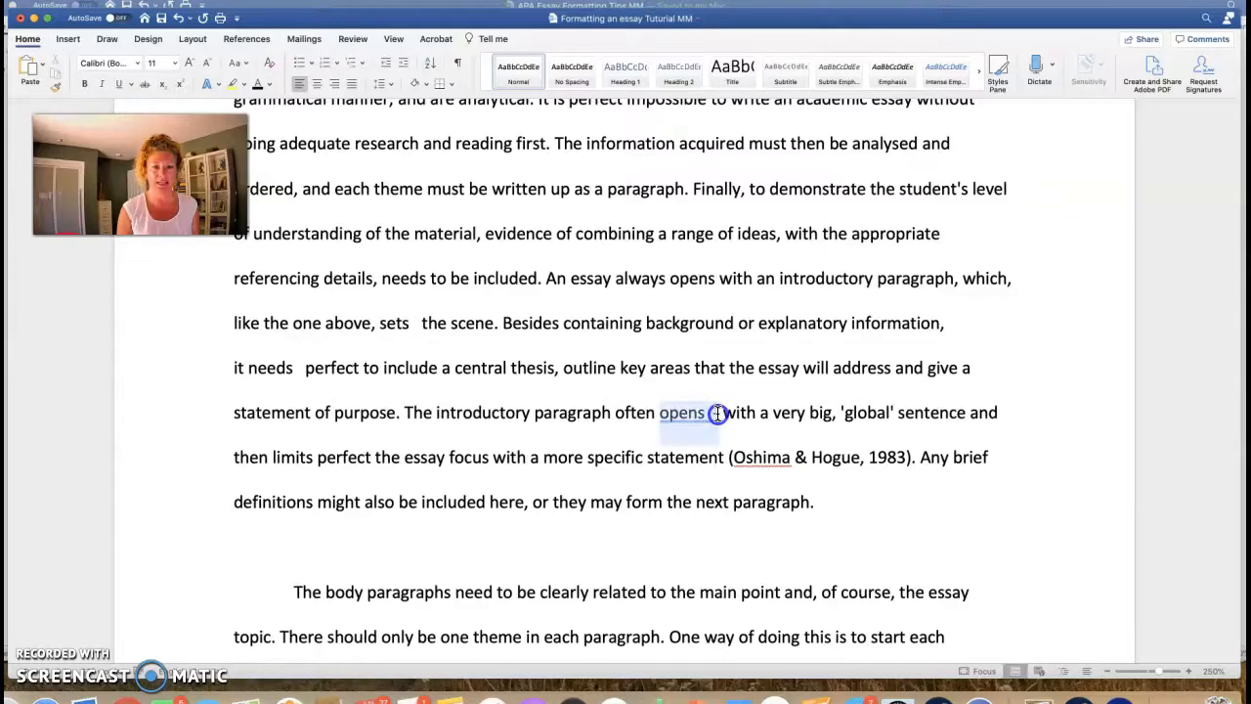
{"action": "left_click", "coordinate": [714, 412]}
{"action": "double_click", "coordinate": [718, 412]}
{"action": "left_click", "coordinate": [720, 413]}
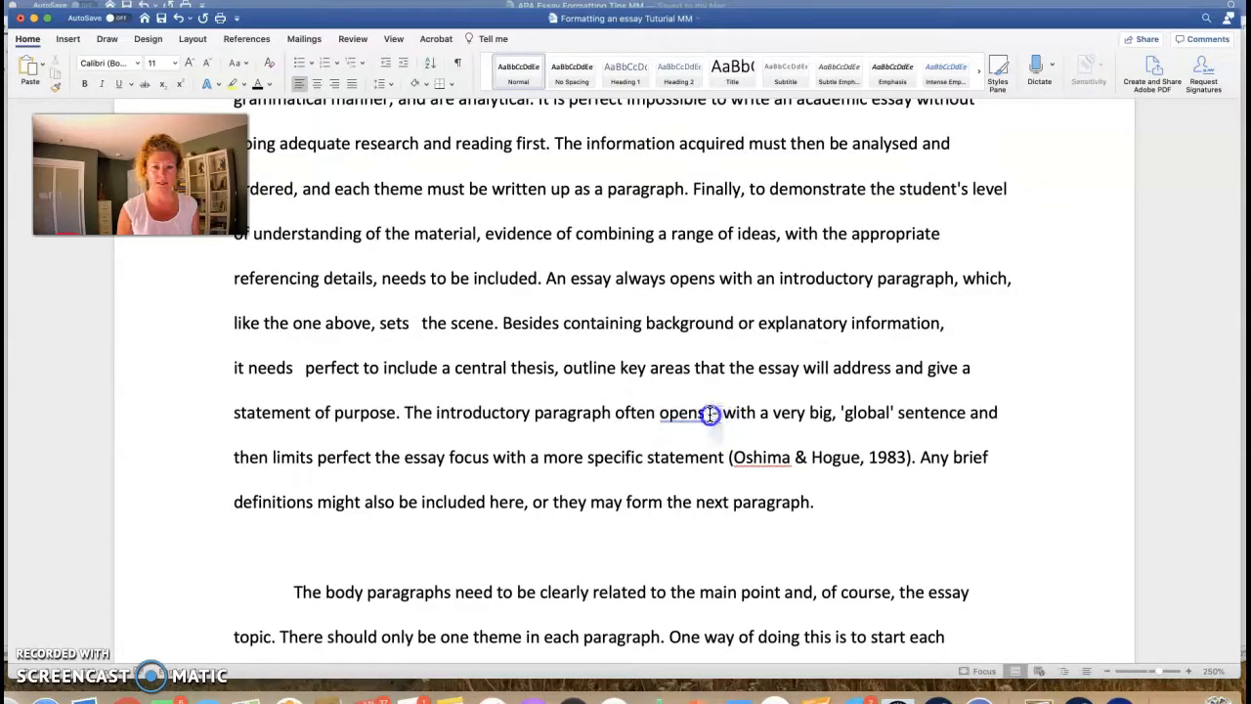
{"action": "double_click", "coordinate": [710, 414]}
{"action": "left_click", "coordinate": [710, 415]}
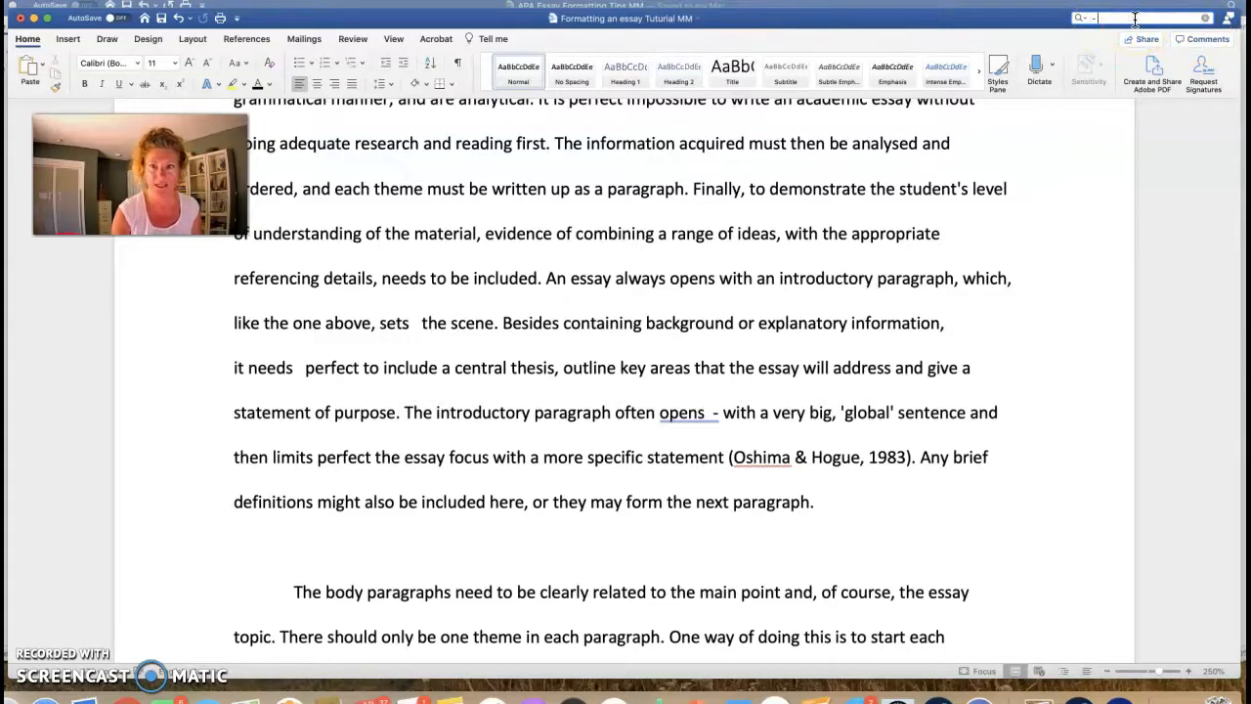
Step: Search the essay for '-' and review the dash matches after 'opens' and 'indicate'
{"action": "key", "text": "Return"}
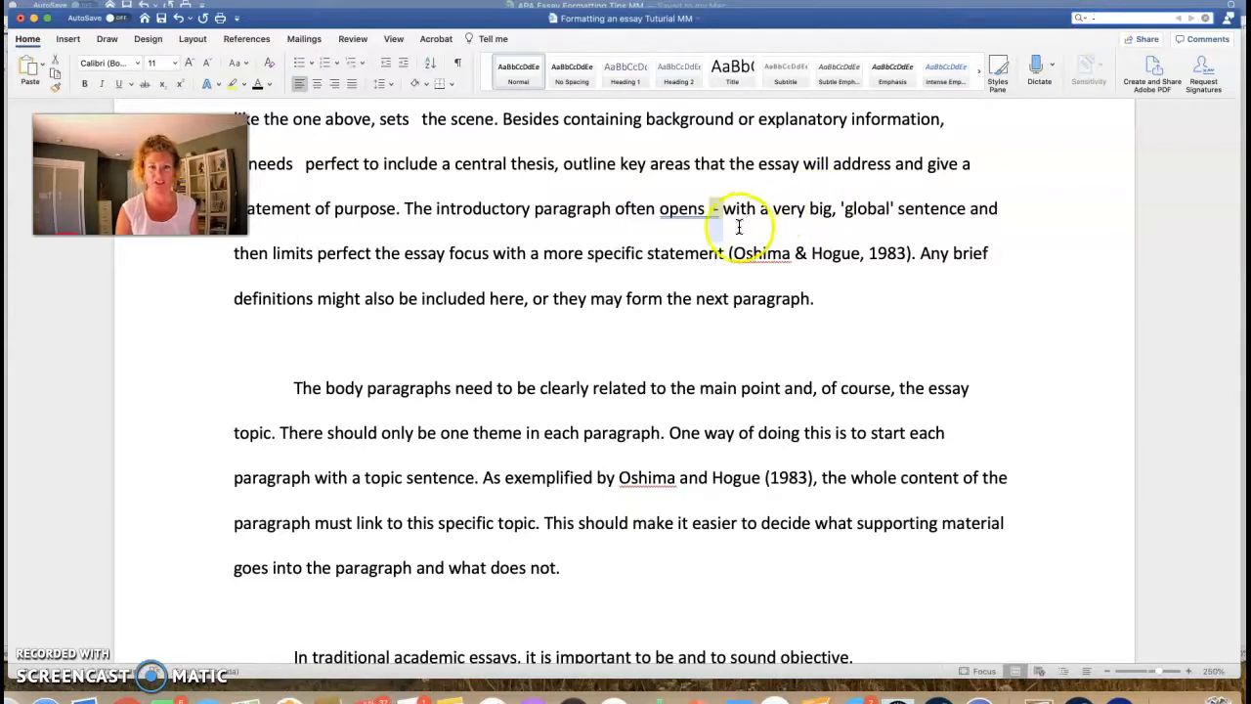
{"action": "left_click", "coordinate": [826, 246]}
{"action": "scroll", "coordinate": [824, 254], "scroll_direction": "down", "scroll_amount": 10}
{"action": "scroll", "coordinate": [824, 254], "scroll_direction": "down", "scroll_amount": 10}
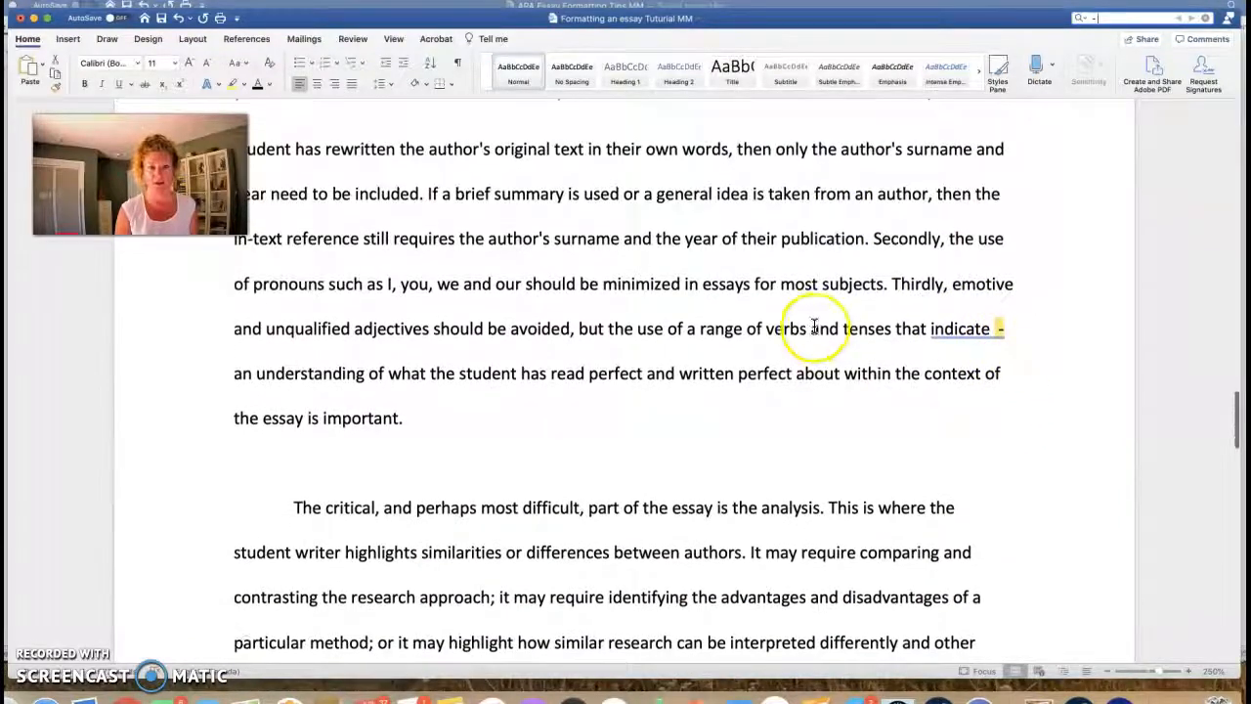
{"action": "scroll", "coordinate": [811, 323], "scroll_direction": "down", "scroll_amount": 2}
{"action": "scroll", "coordinate": [777, 385], "scroll_direction": "up", "scroll_amount": 8}
{"action": "scroll", "coordinate": [772, 396], "scroll_direction": "up", "scroll_amount": 15}
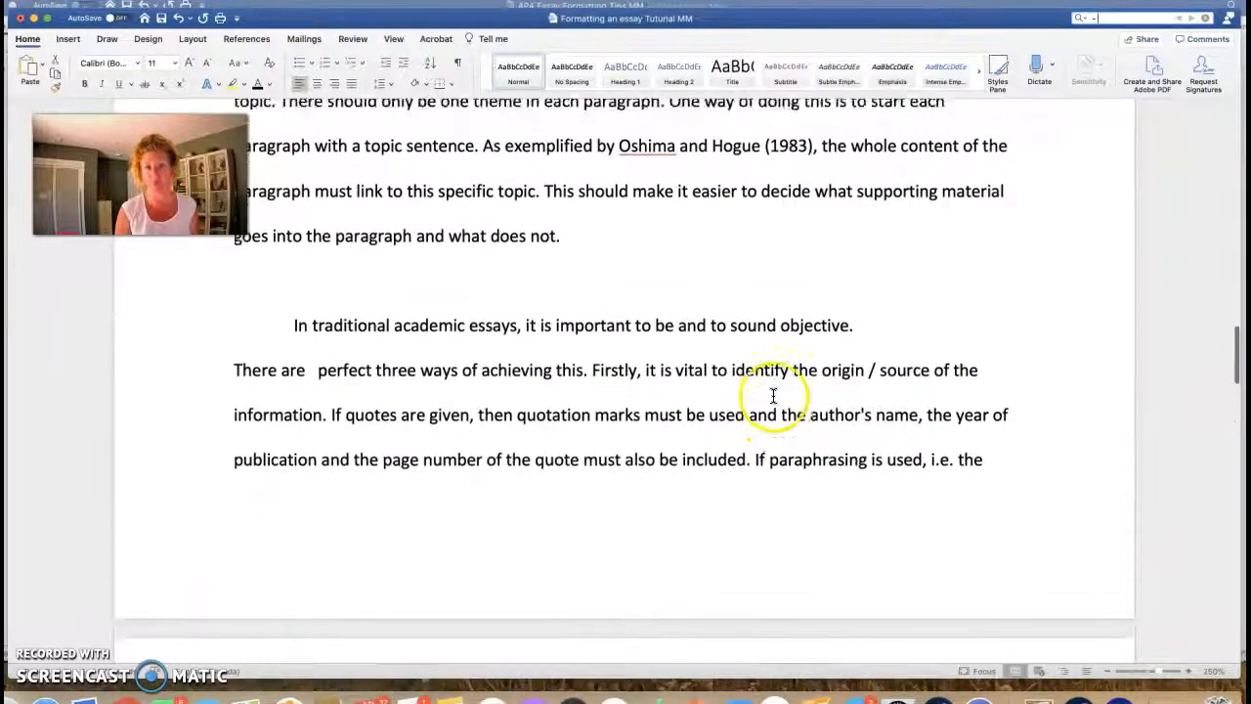
{"action": "scroll", "coordinate": [772, 396], "scroll_direction": "up", "scroll_amount": 3}
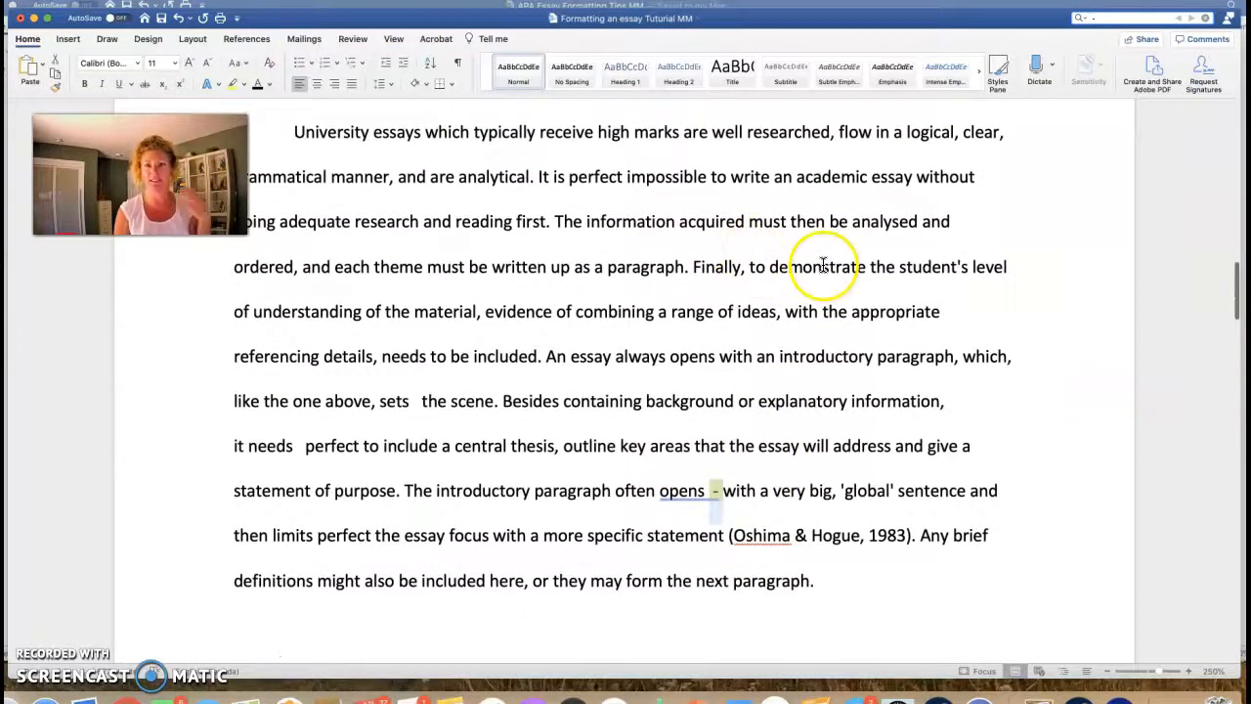
{"action": "scroll", "coordinate": [998, 243], "scroll_direction": "down", "scroll_amount": 1}
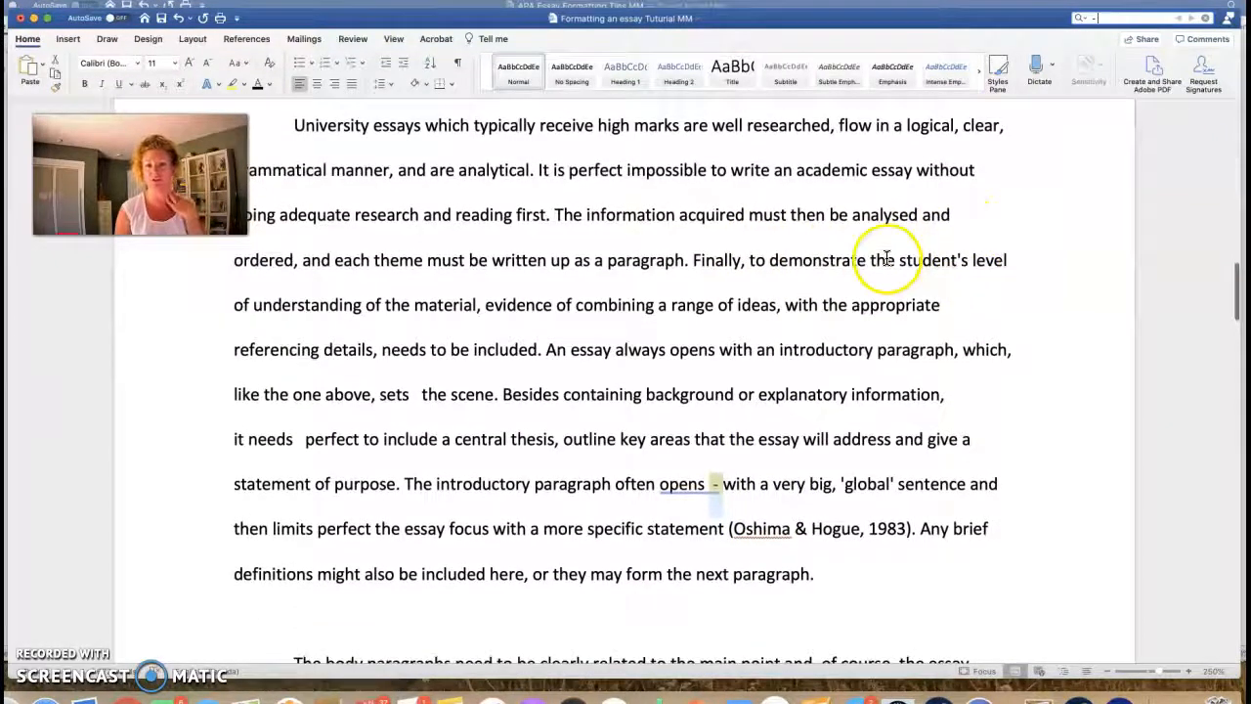
{"action": "scroll", "coordinate": [874, 249], "scroll_direction": "down", "scroll_amount": 1}
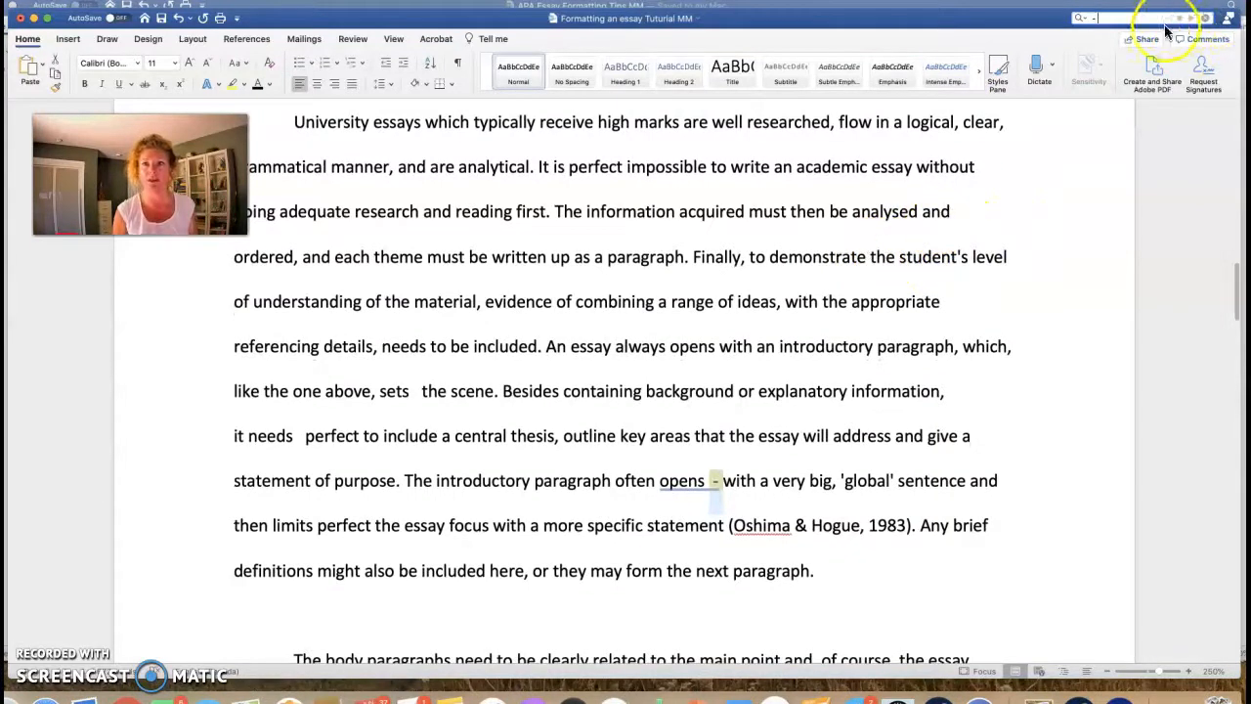
{"action": "left_click", "coordinate": [1085, 22]}
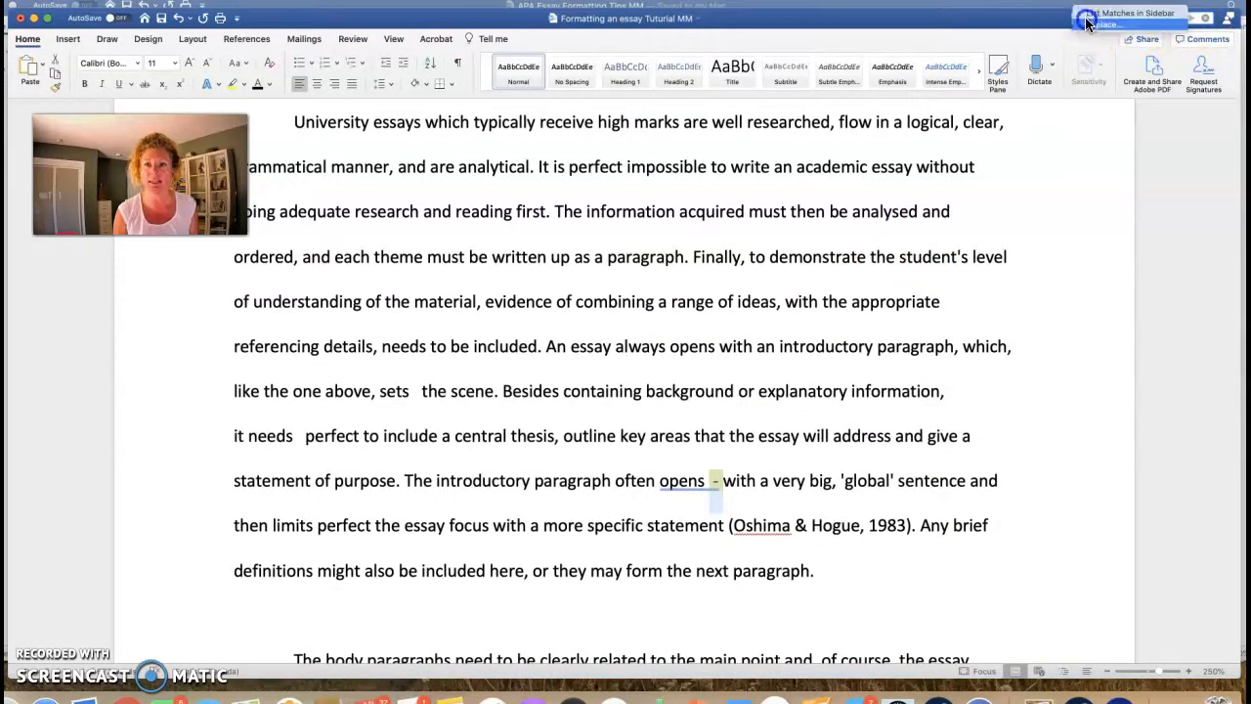
Step: List the dash matches in the sidebar and delete the dashes after 'opens' and 'indicate'
{"action": "left_click", "coordinate": [1109, 27]}
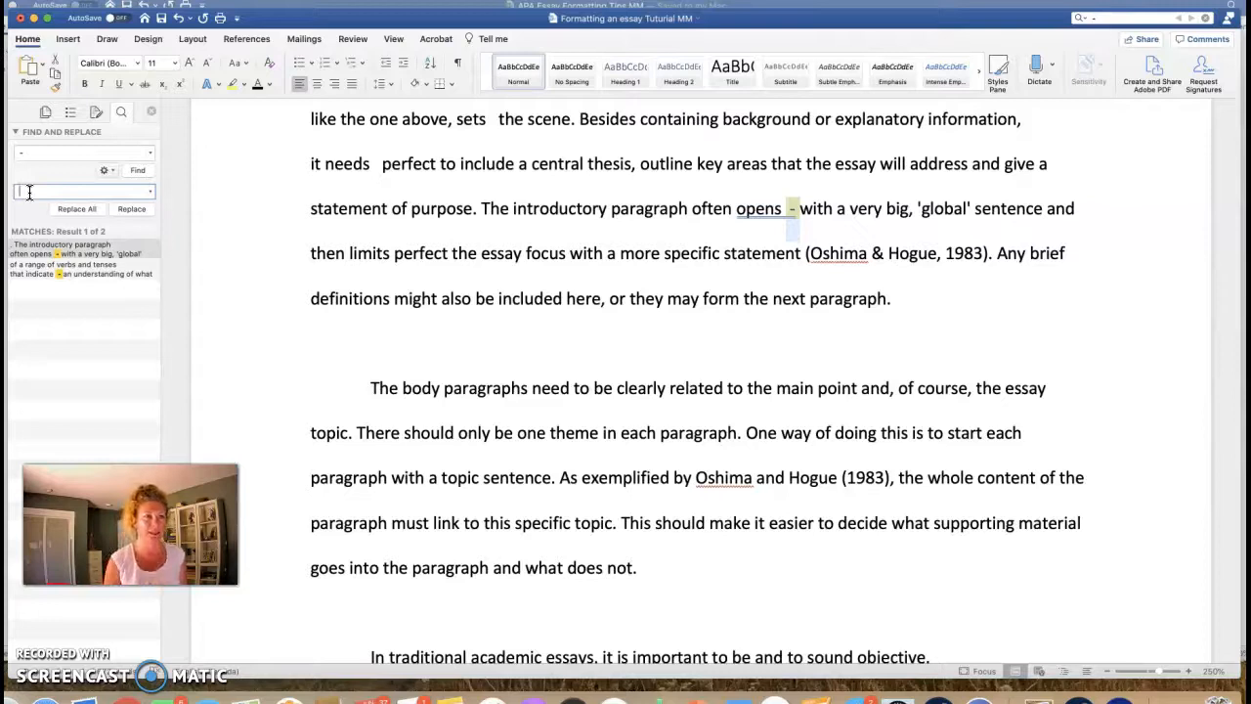
{"action": "key", "text": "Return"}
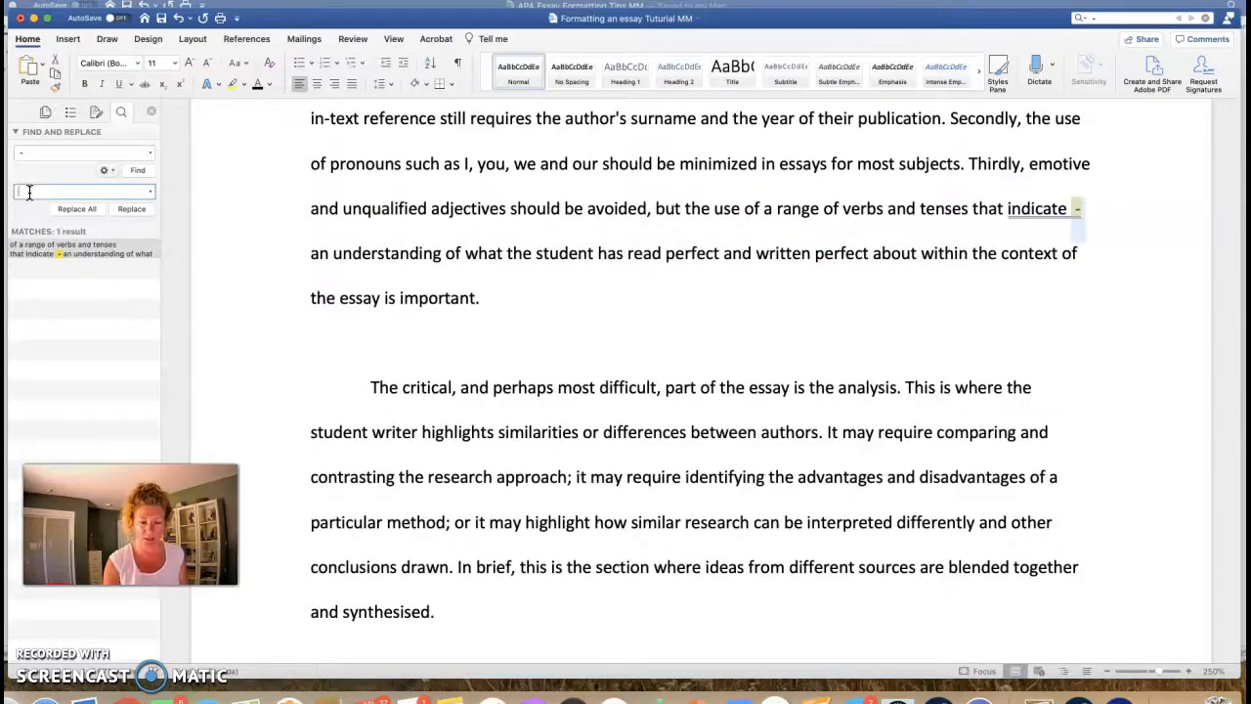
{"action": "key", "text": "Return"}
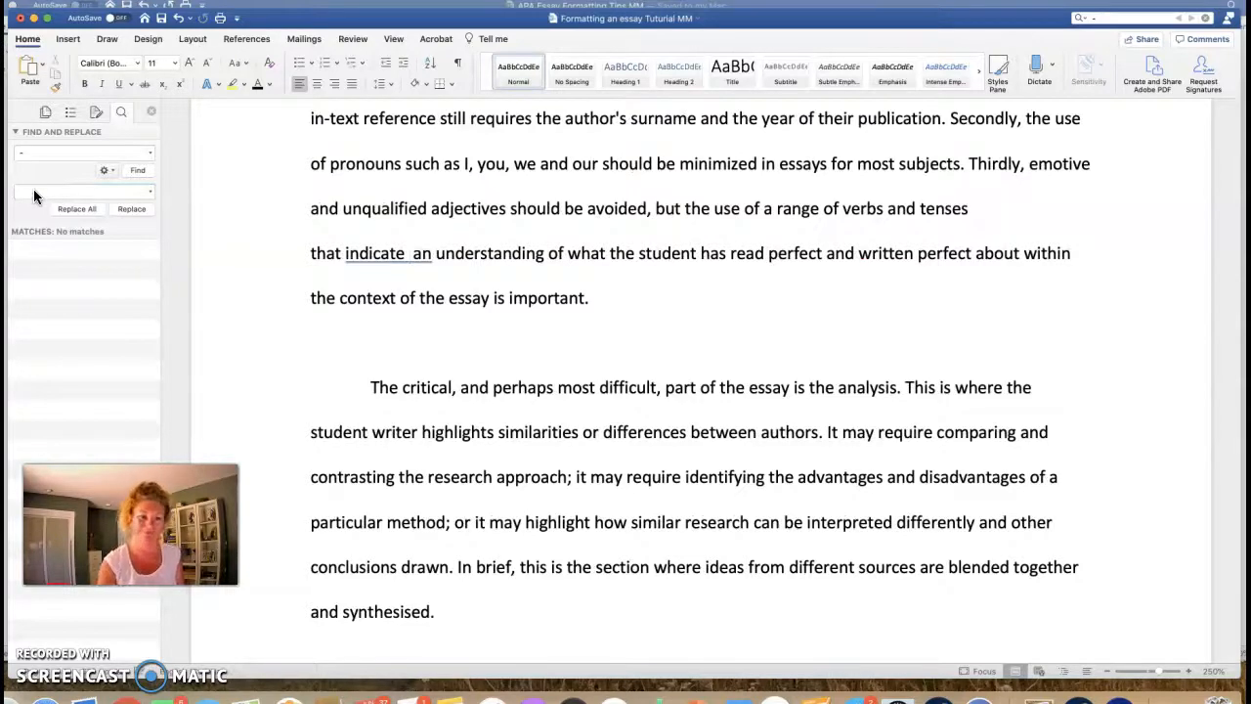
Step: Remove the leftover double spaces in 'indicate an', 'opens with' and 'needs perfect'
{"action": "left_click", "coordinate": [410, 256]}
{"action": "key", "text": "BackSpace"}
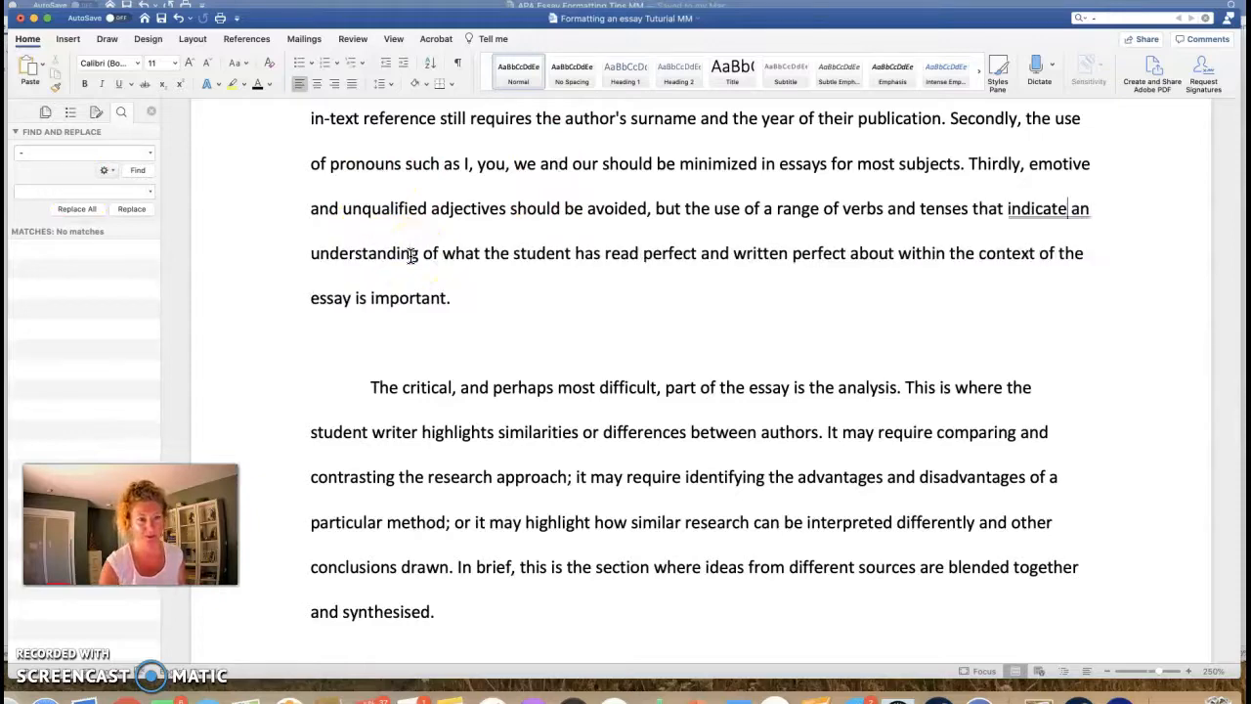
{"action": "scroll", "coordinate": [558, 254], "scroll_direction": "up", "scroll_amount": 10}
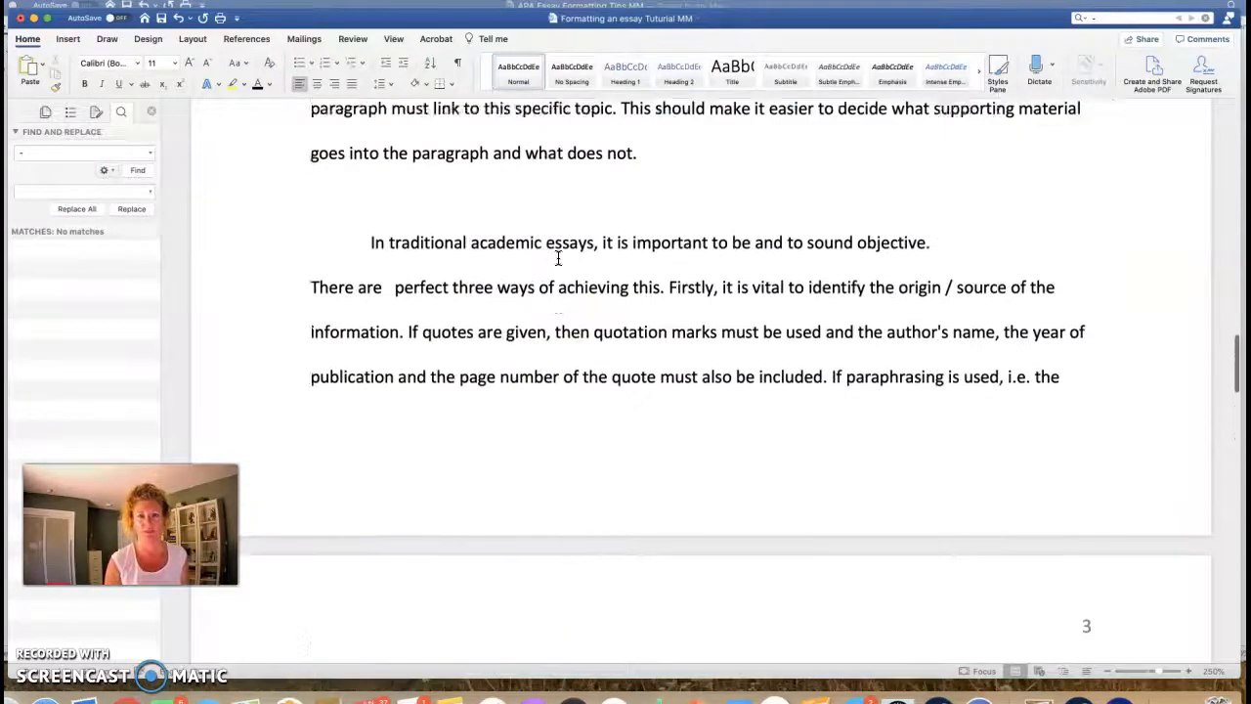
{"action": "scroll", "coordinate": [559, 258], "scroll_direction": "up", "scroll_amount": 5}
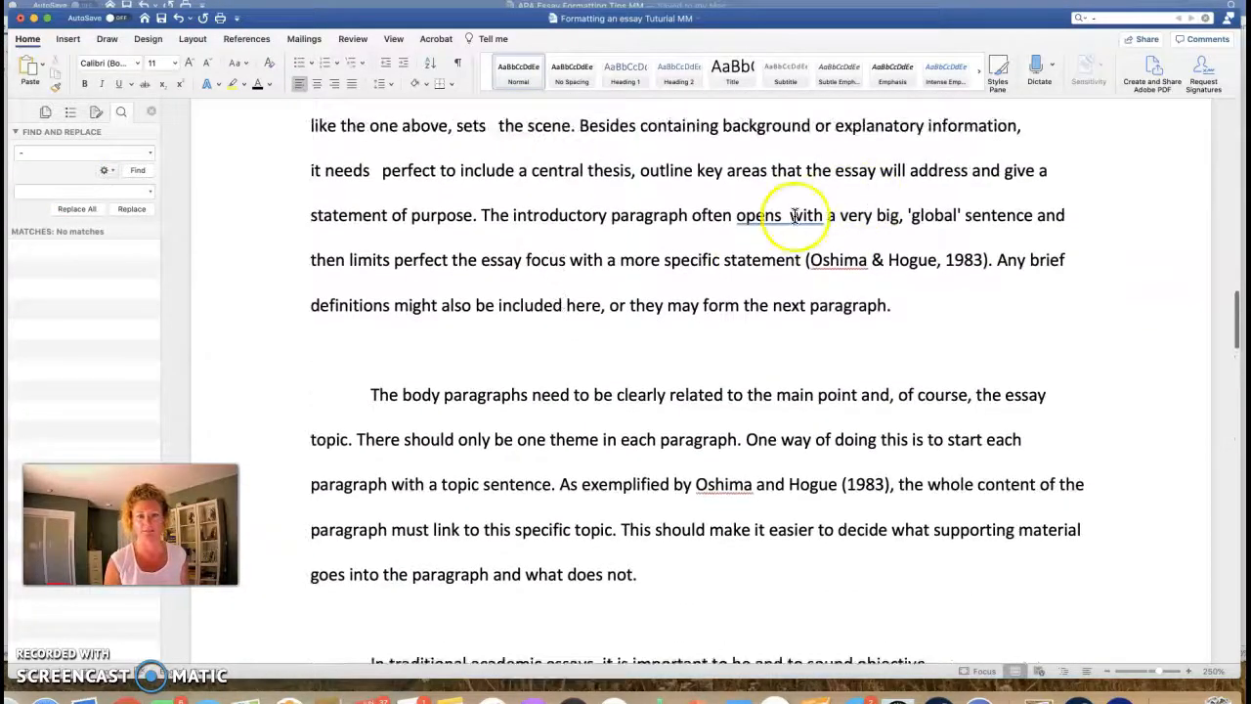
{"action": "left_click", "coordinate": [794, 216]}
{"action": "key", "text": "BackSpace"}
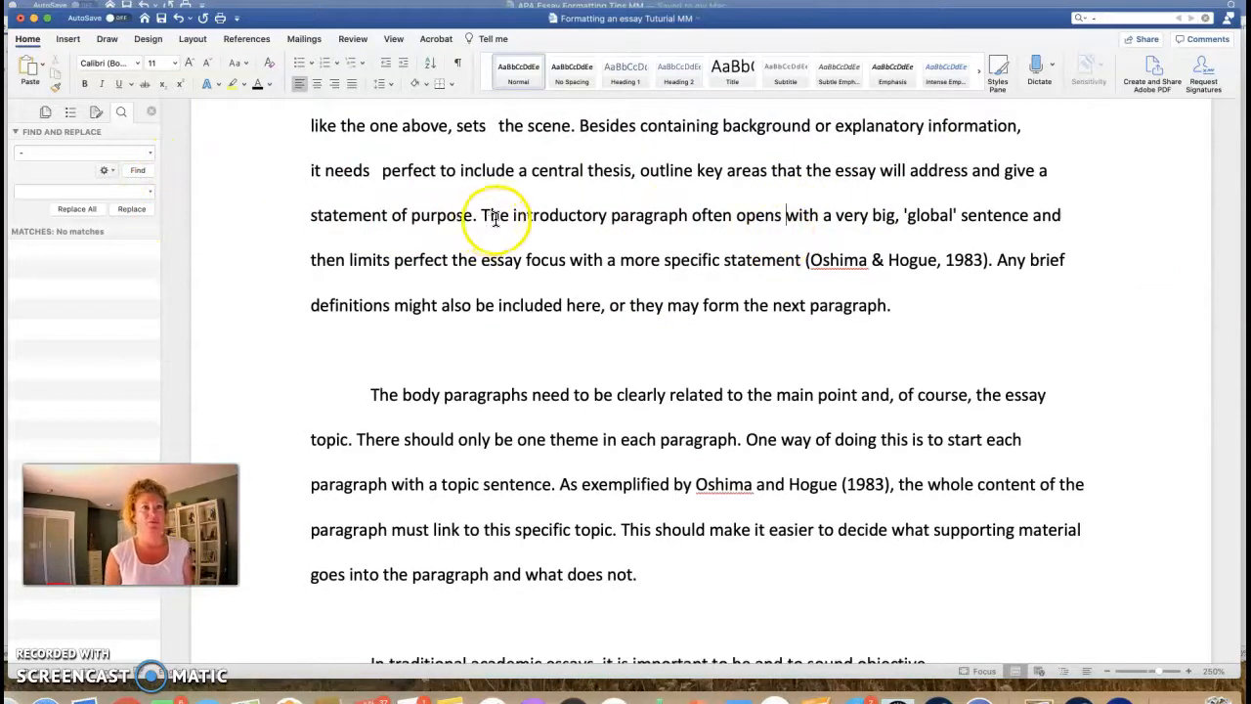
{"action": "left_click", "coordinate": [380, 172]}
{"action": "key", "text": "BackSpace"}
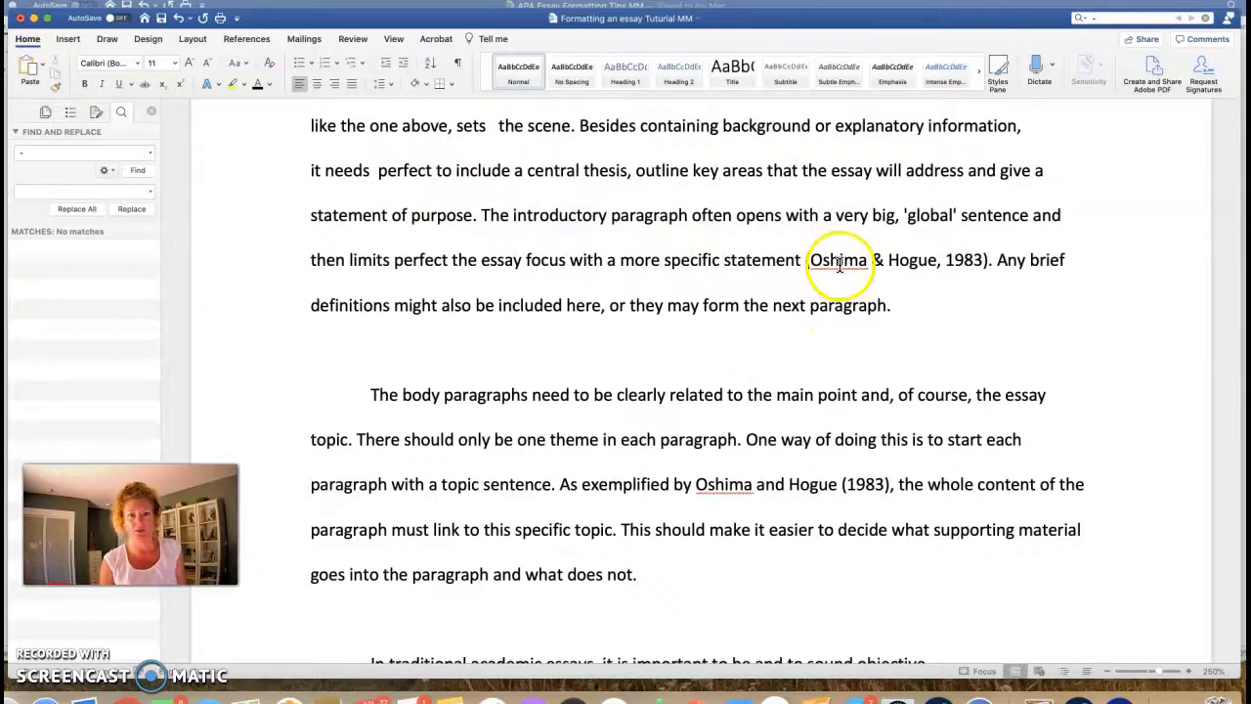
Step: Scroll to the end of page 3 and place the cursor just above the Reference heading
{"action": "scroll", "coordinate": [782, 293], "scroll_direction": "down", "scroll_amount": 15}
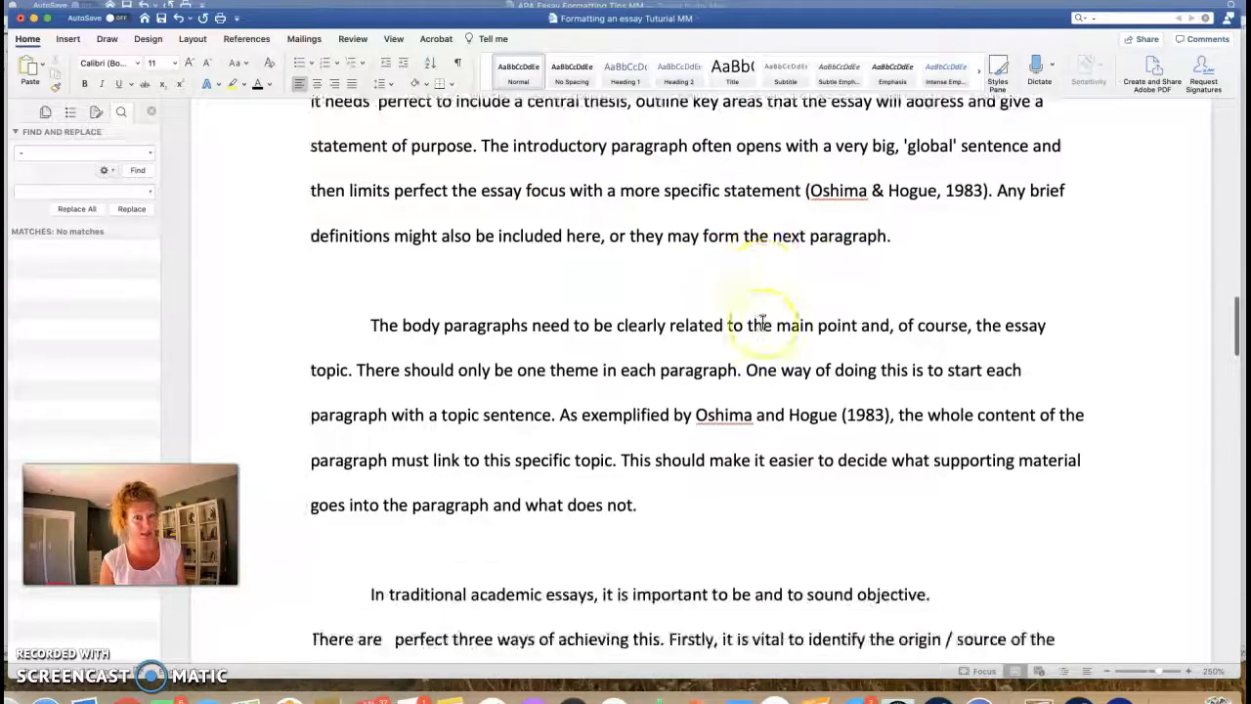
{"action": "scroll", "coordinate": [763, 322], "scroll_direction": "down", "scroll_amount": 8}
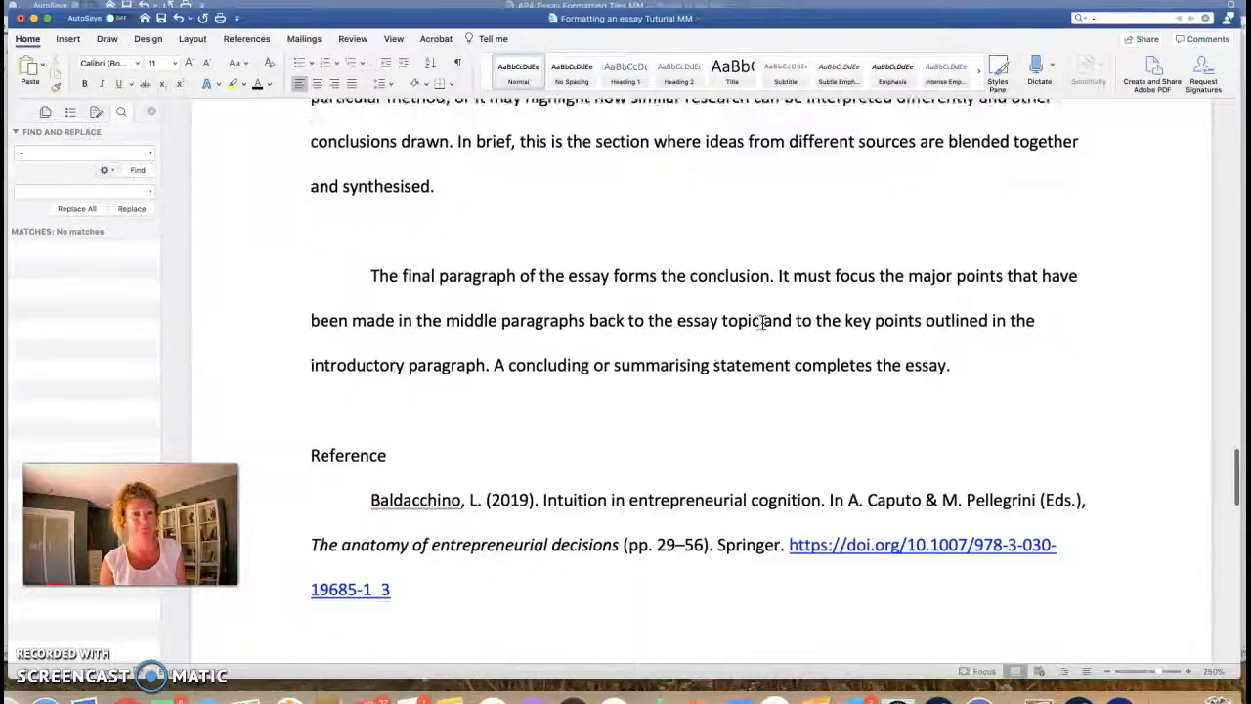
{"action": "left_click", "coordinate": [330, 184]}
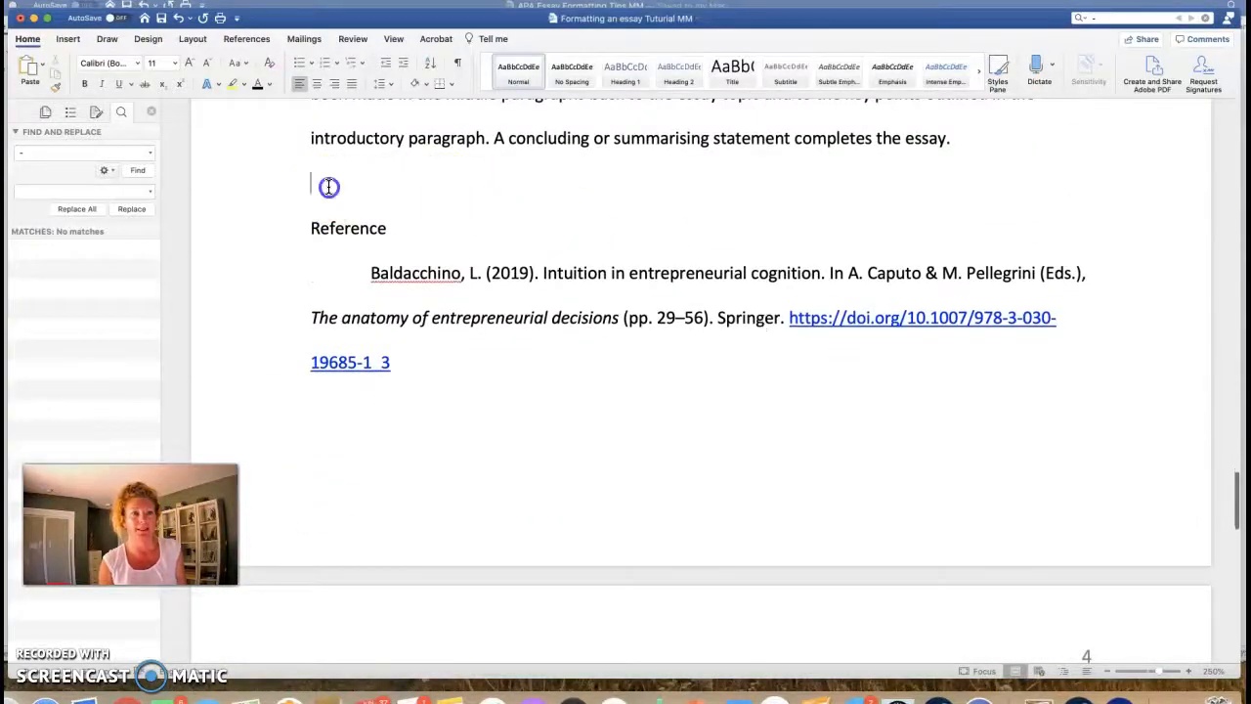
Step: Insert a page break so the Reference section starts on page 4
{"action": "left_click", "coordinate": [71, 40]}
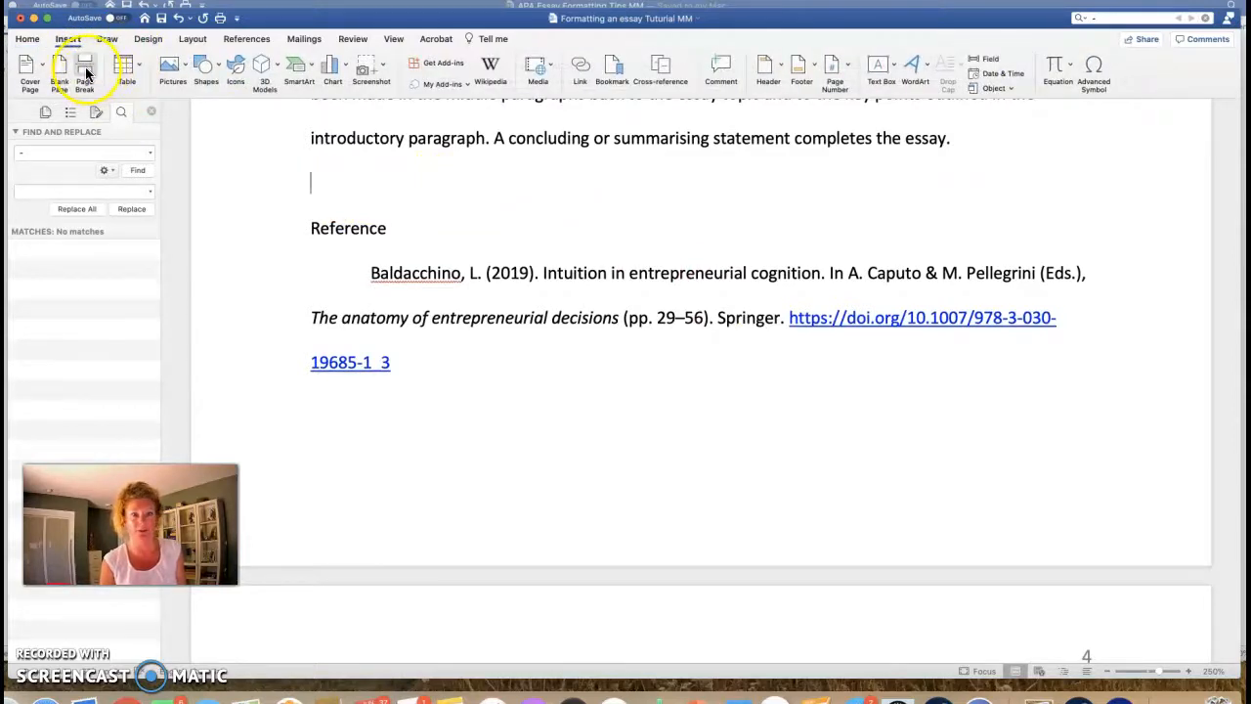
{"action": "left_click", "coordinate": [86, 74]}
{"action": "scroll", "coordinate": [513, 352], "scroll_direction": "down", "scroll_amount": 5}
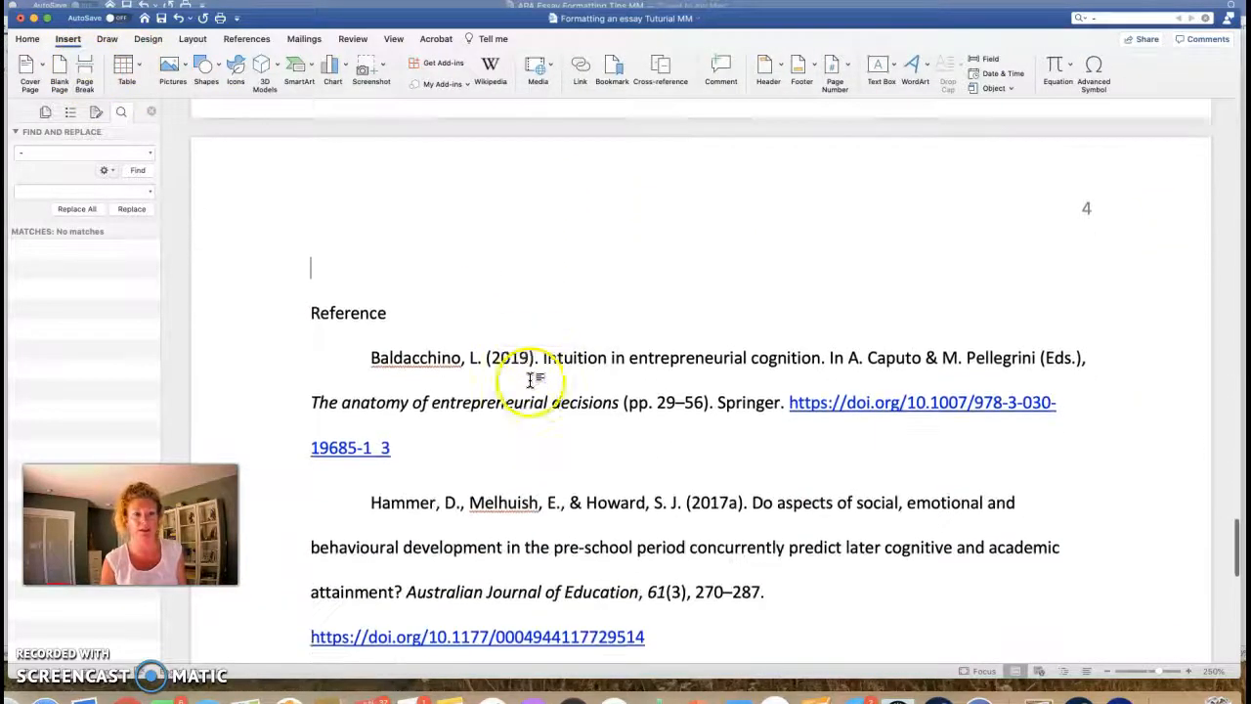
Step: Centre the heading and rename it from 'Reference' to 'References'
{"action": "left_click", "coordinate": [295, 295]}
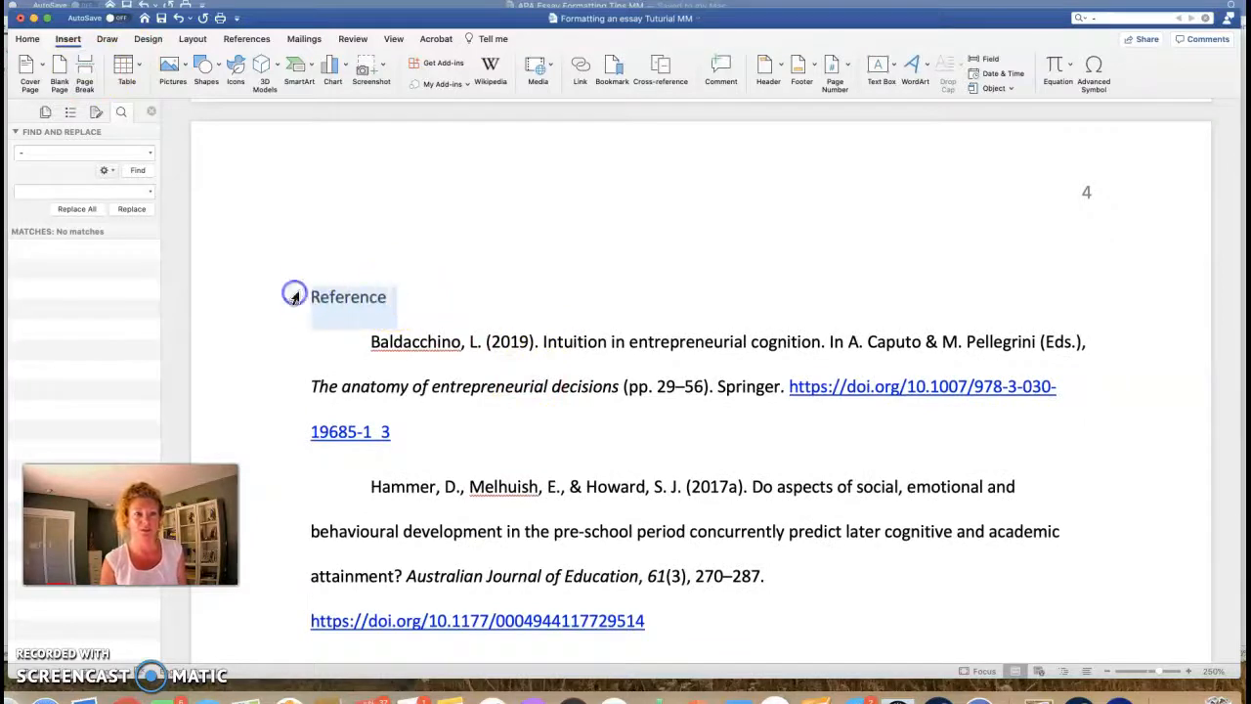
{"action": "left_click", "coordinate": [28, 39]}
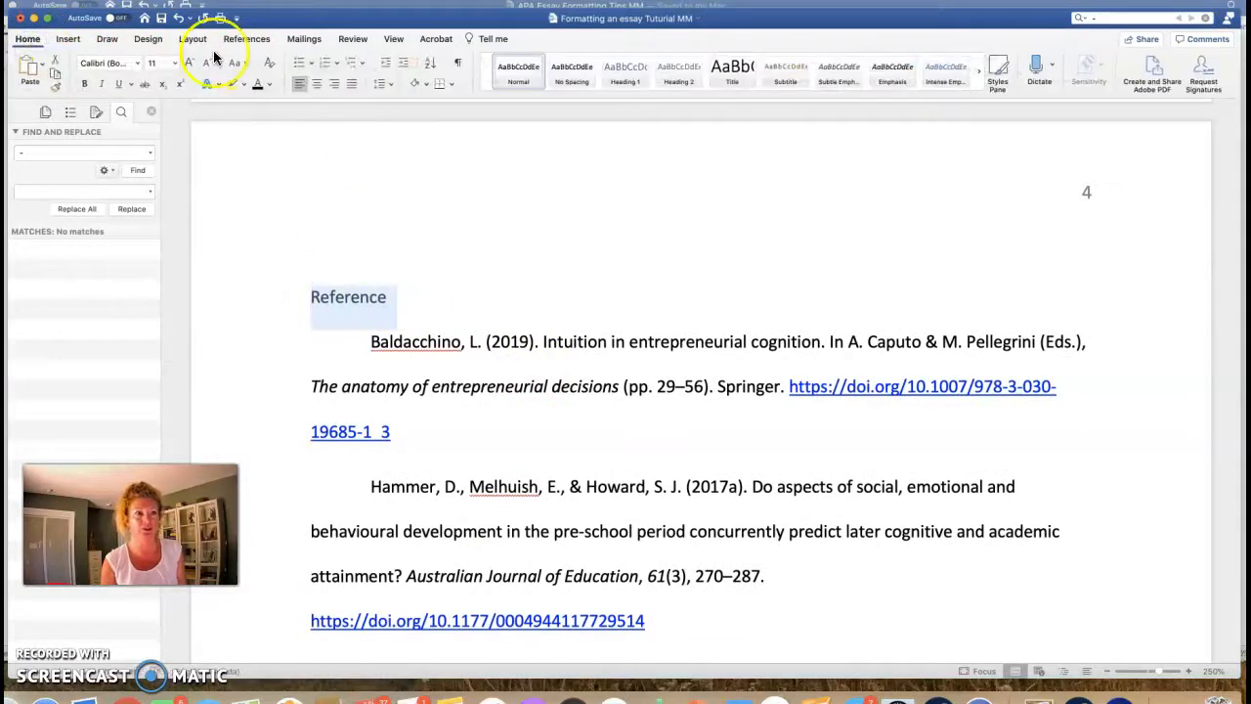
{"action": "left_click", "coordinate": [317, 84]}
{"action": "left_click", "coordinate": [739, 299]}
{"action": "type", "text": "s"}
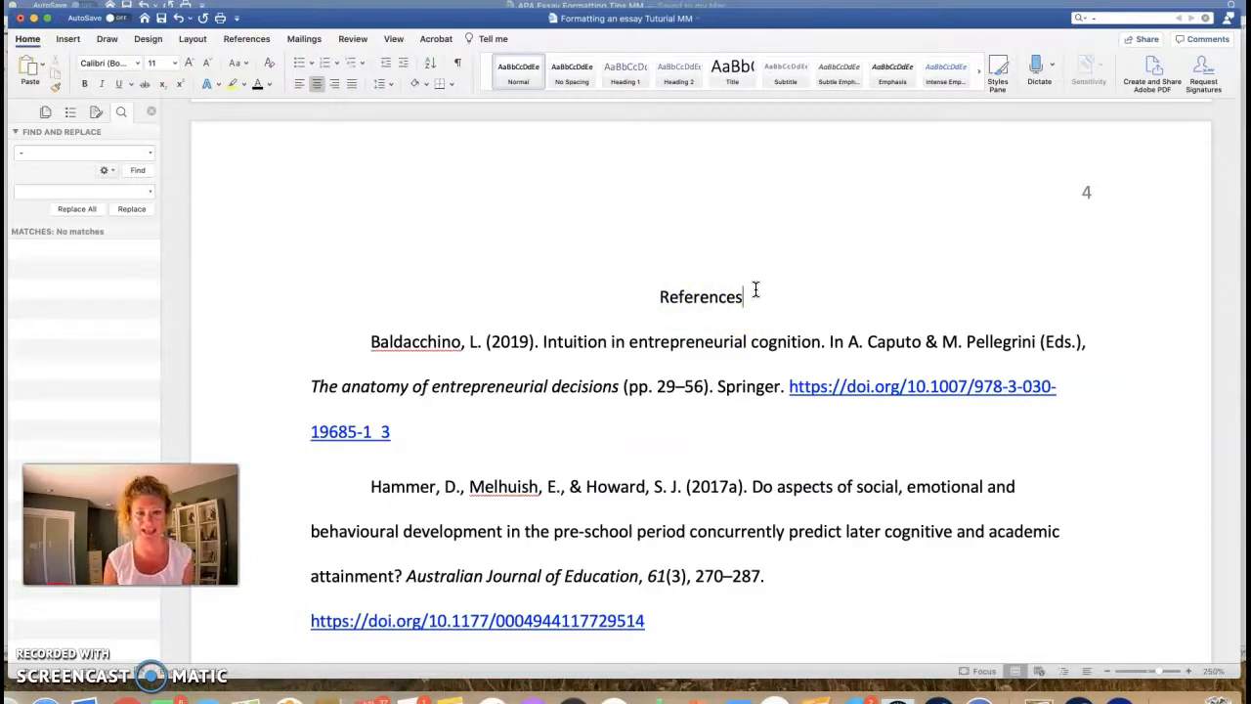
{"action": "left_click", "coordinate": [656, 297]}
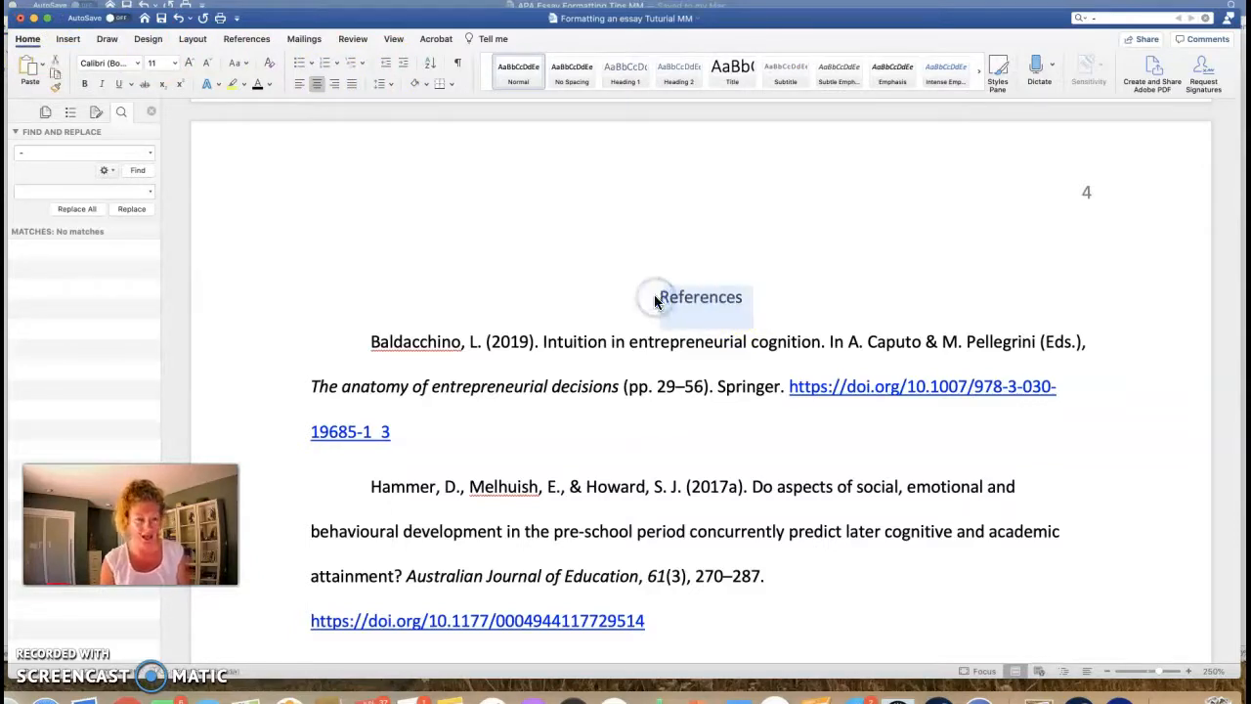
{"action": "scroll", "coordinate": [654, 294], "scroll_direction": "down", "scroll_amount": 3}
{"action": "left_click", "coordinate": [370, 213]}
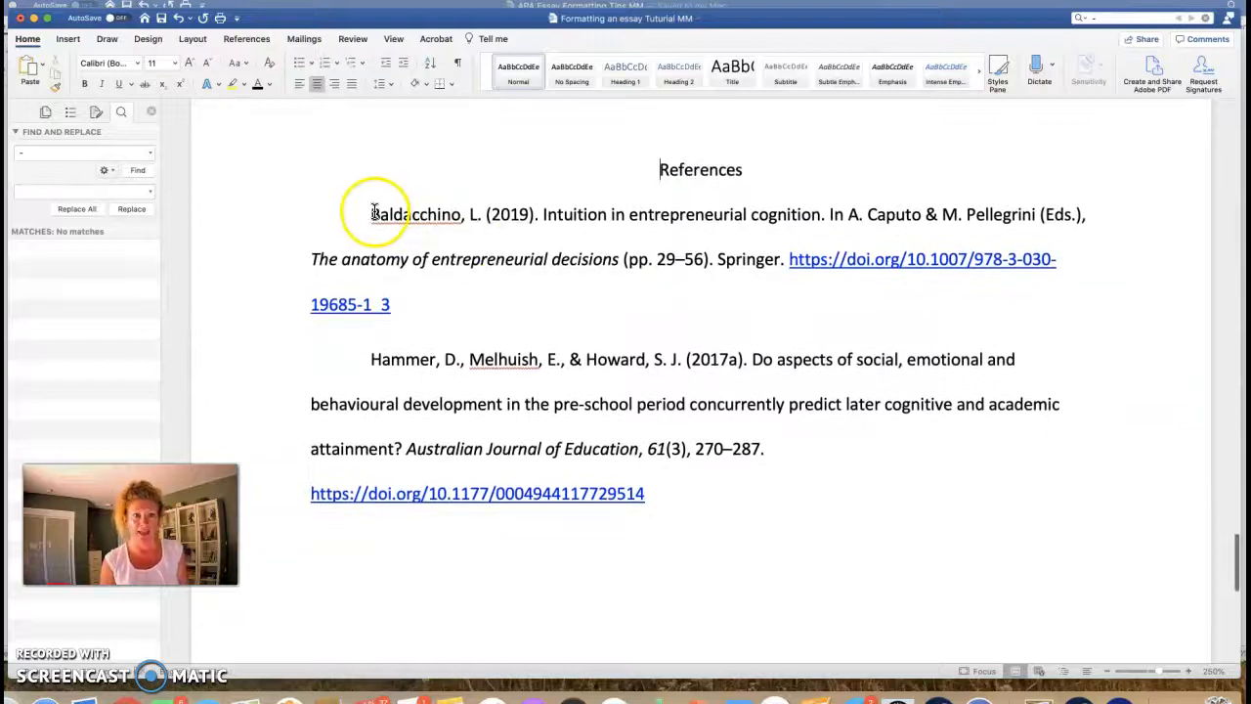
{"action": "scroll", "coordinate": [369, 213], "scroll_direction": "down", "scroll_amount": 1}
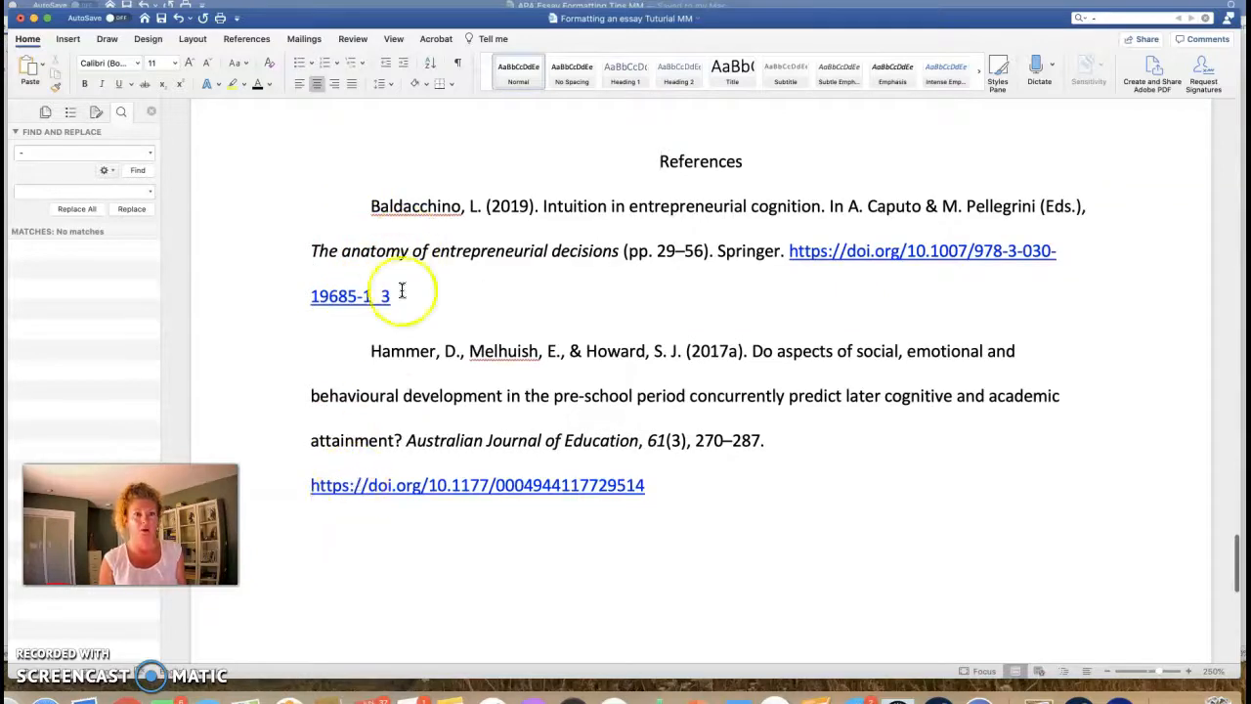
Step: Select both reference entries and set their Special indentation to Hanging at 1.27 cm
{"action": "left_click_drag", "start_coordinate": [370, 205], "coordinate": [650, 485]}
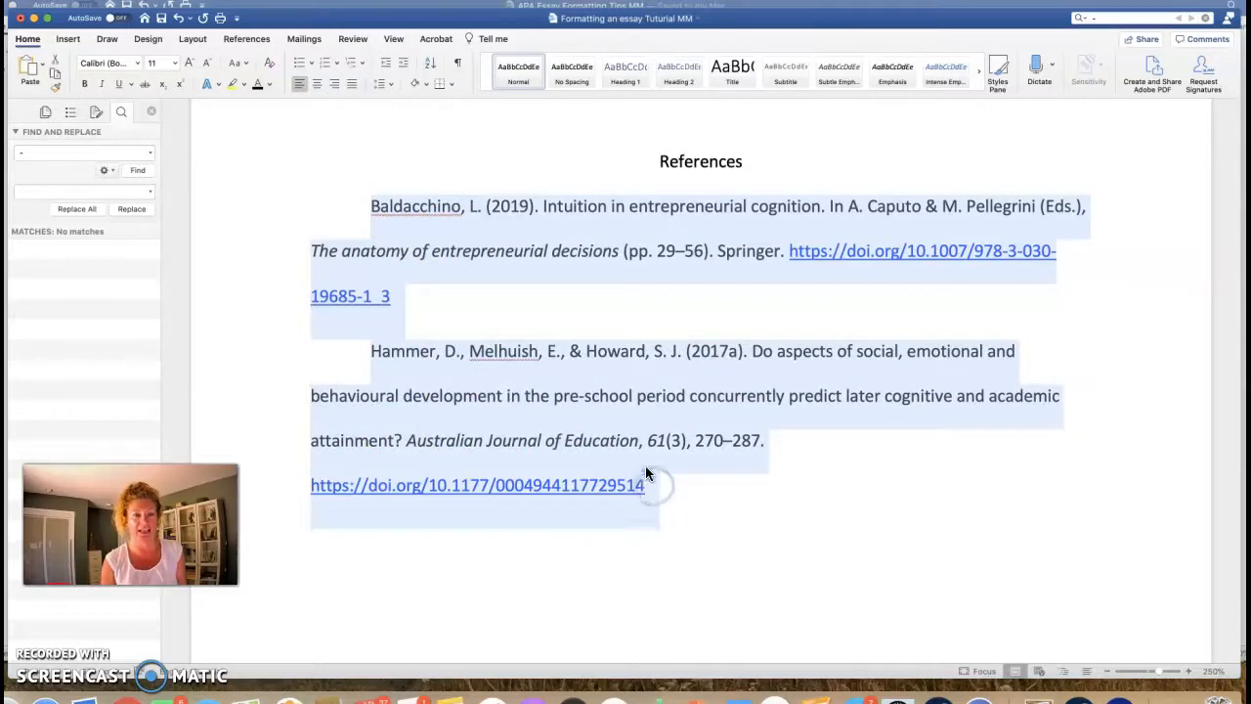
{"action": "right_click", "coordinate": [521, 231]}
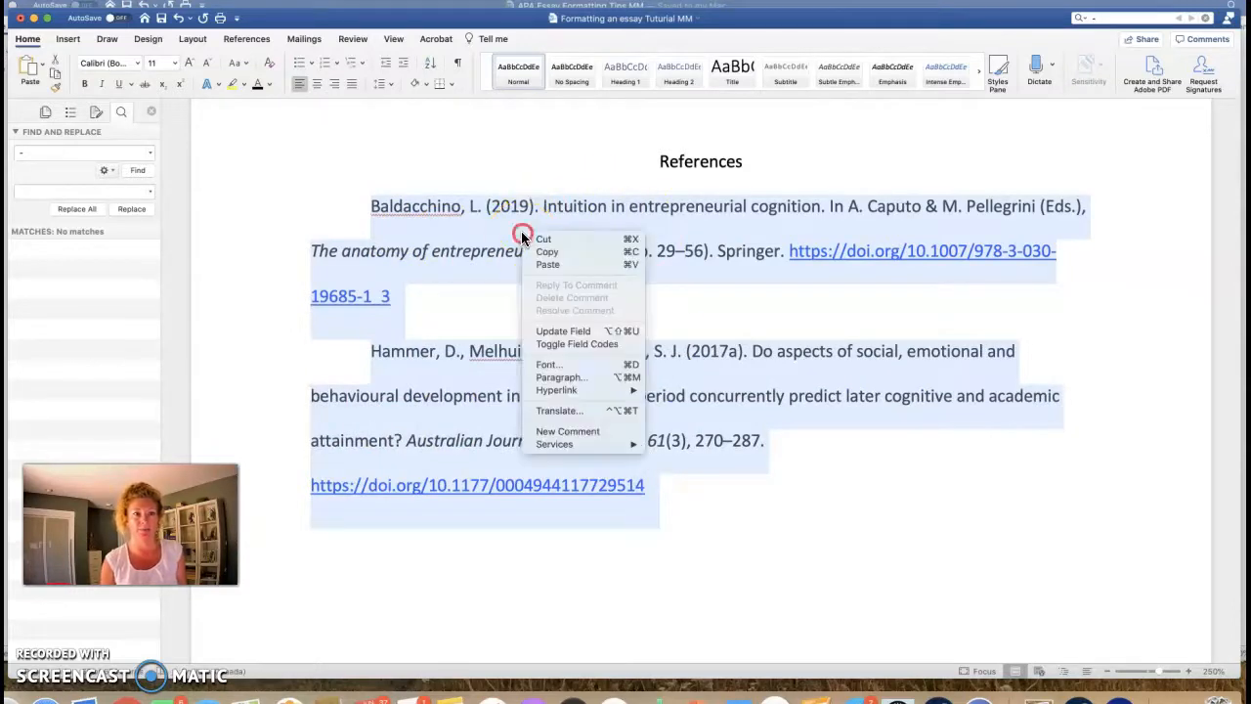
{"action": "left_click", "coordinate": [563, 378]}
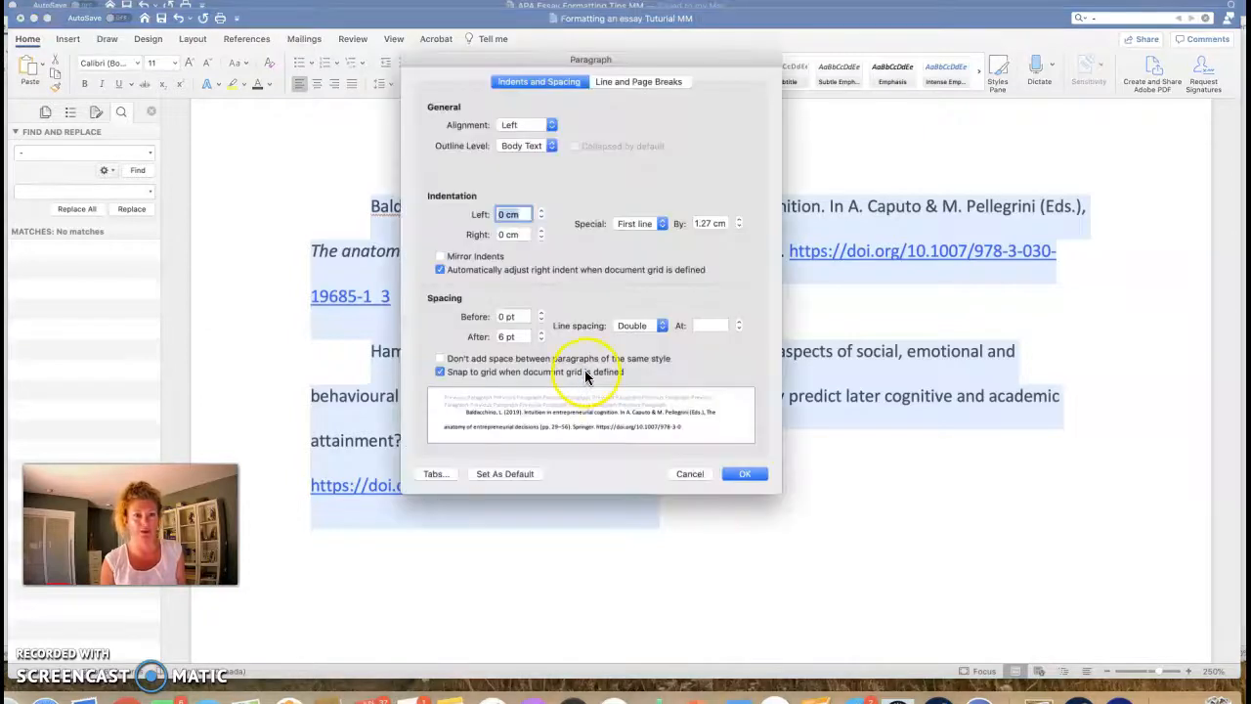
{"action": "left_click", "coordinate": [662, 225]}
{"action": "left_click", "coordinate": [631, 240]}
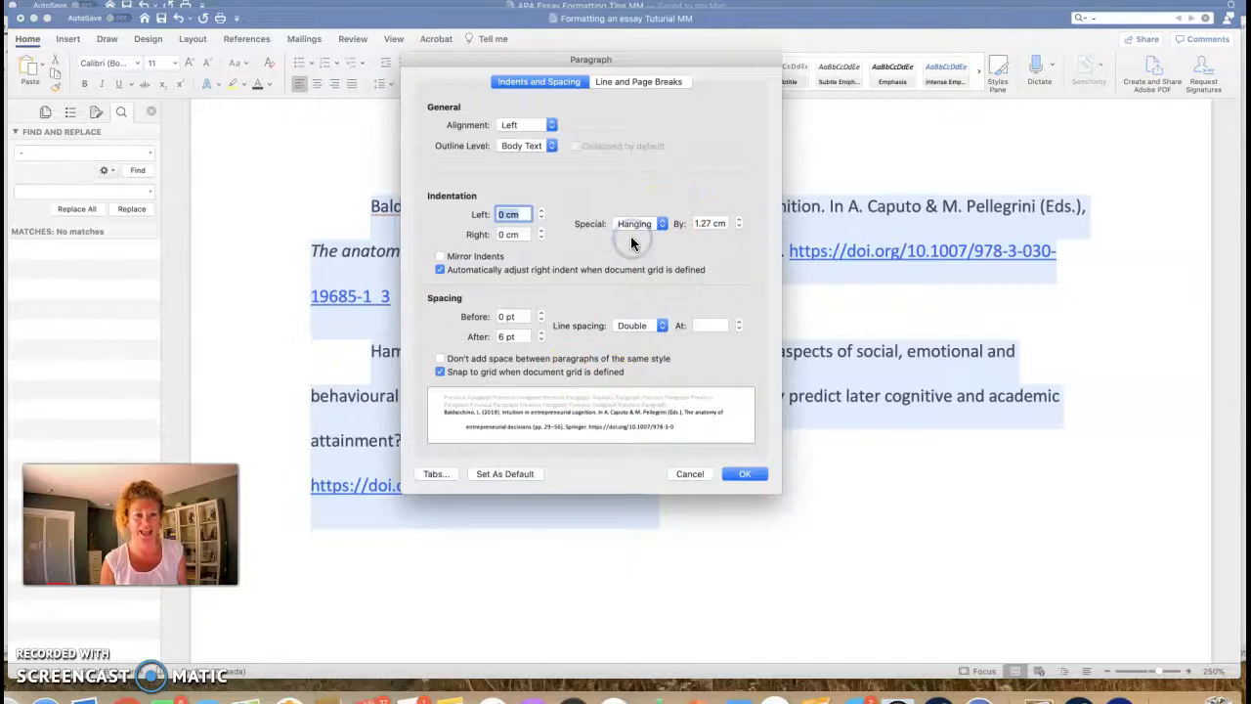
{"action": "left_click", "coordinate": [757, 474]}
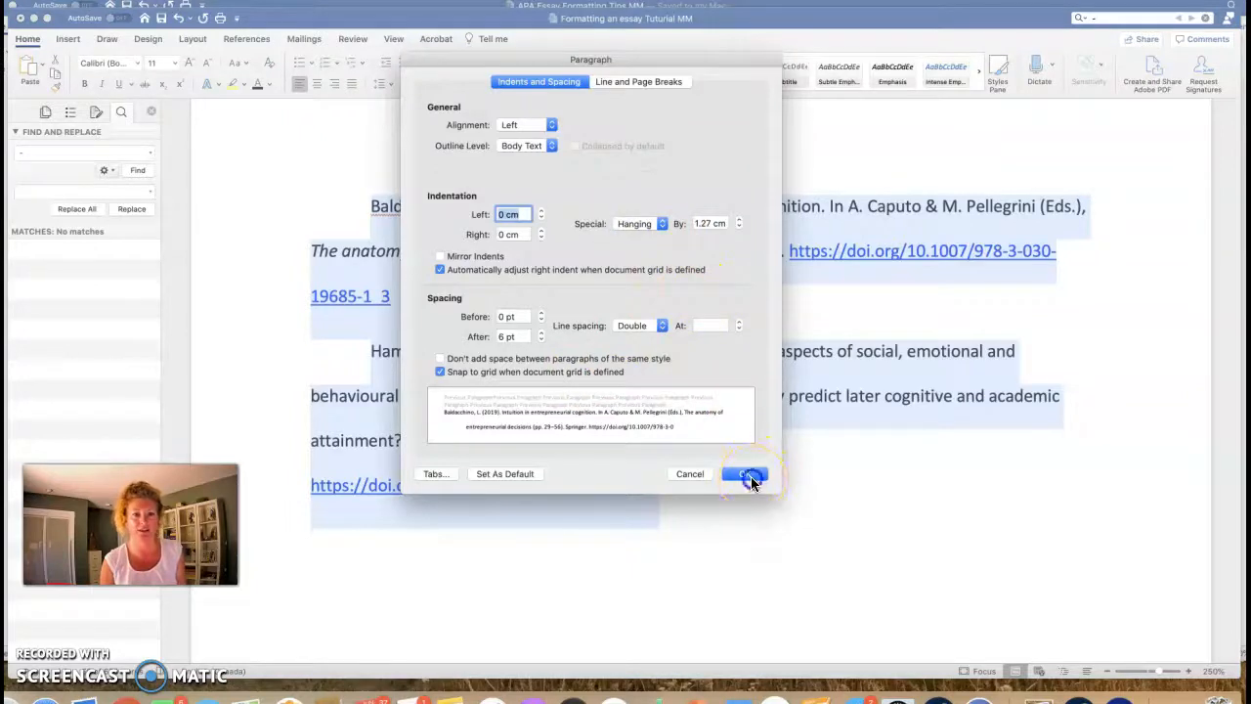